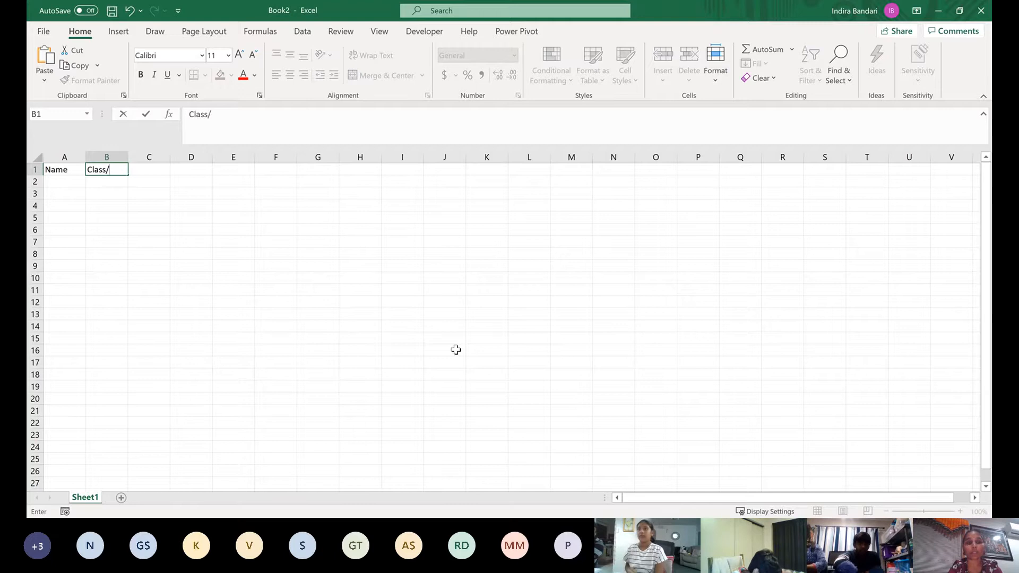
Replace the unfinished header in B1 with Year and enter School as the header in C1
{"action": "key", "text": "BackSpace"}
{"action": "key", "text": "BackSpace"}
{"action": "key", "text": "BackSpace"}
{"action": "key", "text": "BackSpace"}
{"action": "key", "text": "BackSpace"}
{"action": "key", "text": "BackSpace"}
{"action": "type", "text": "Yea"}
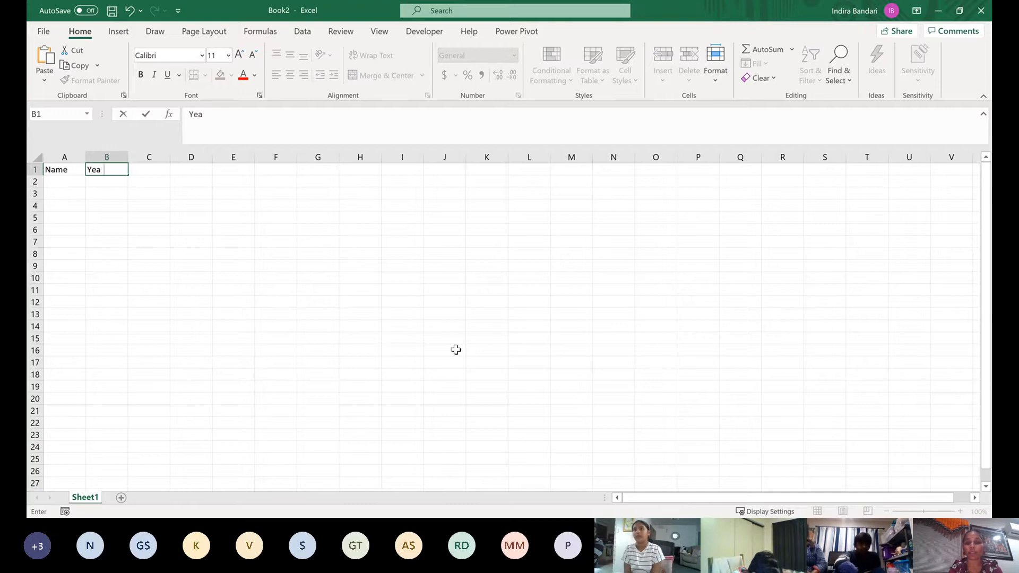
{"action": "type", "text": "r"}
{"action": "key", "text": "Tab"}
{"action": "type", "text": "Sch"}
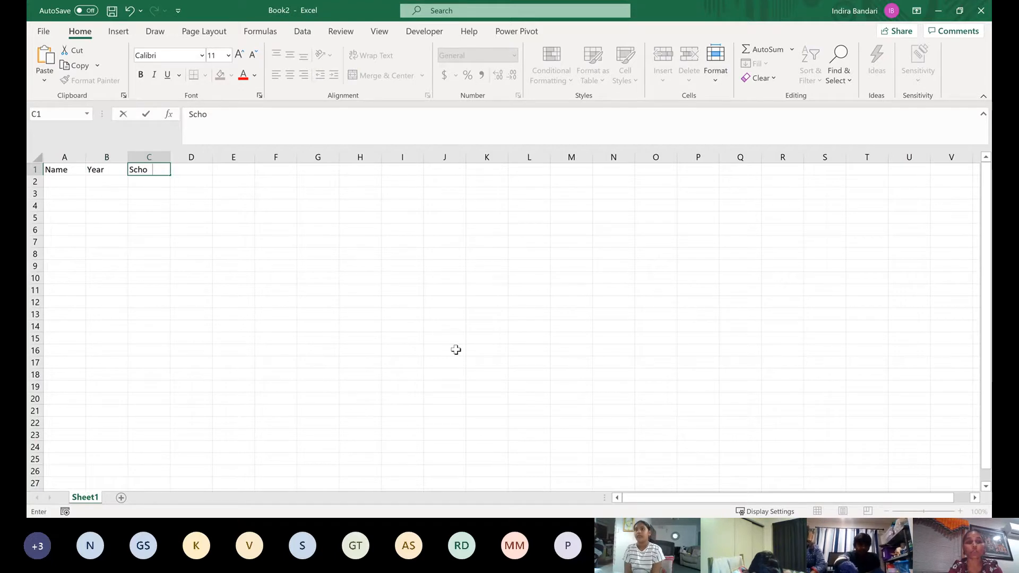
{"action": "key", "text": "Tab"}
Add the headers Class Teacher in D1 and Email in E1, and fit column D's width to its text
{"action": "type", "text": "Su"}
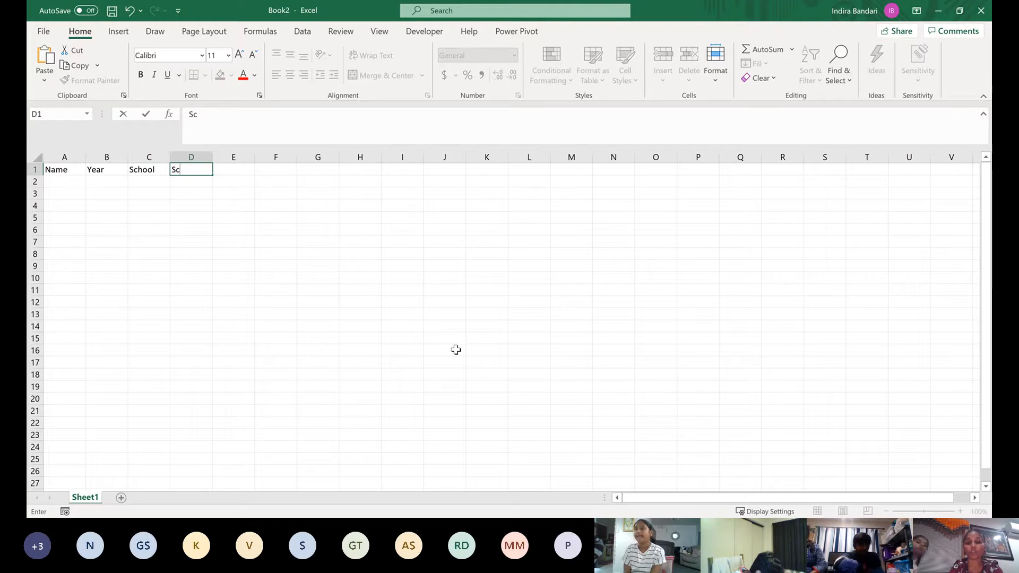
{"action": "key", "text": "BackSpace"}
{"action": "key", "text": "BackSpace"}
{"action": "type", "text": "Ca"}
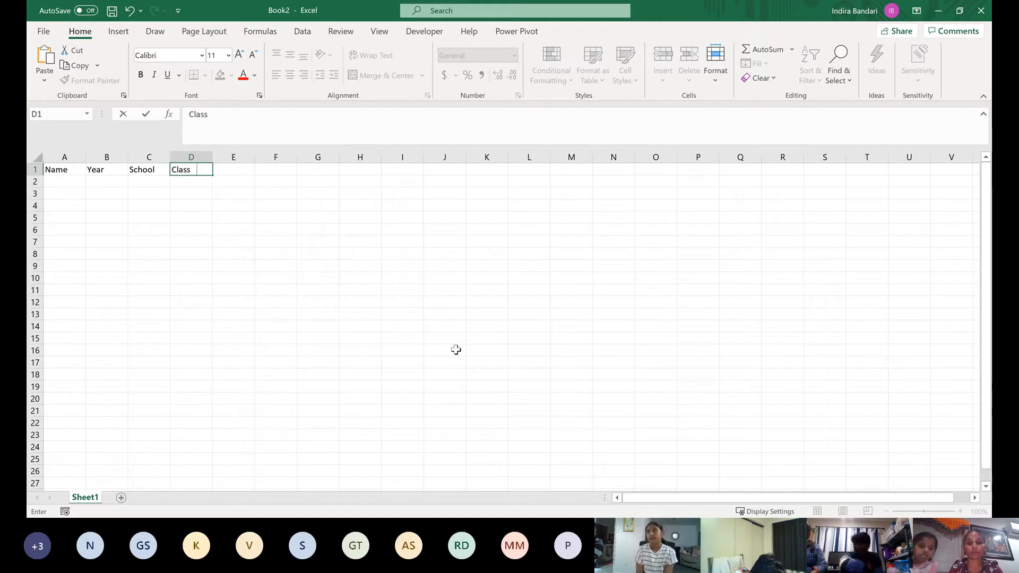
{"action": "key", "text": "Tab"}
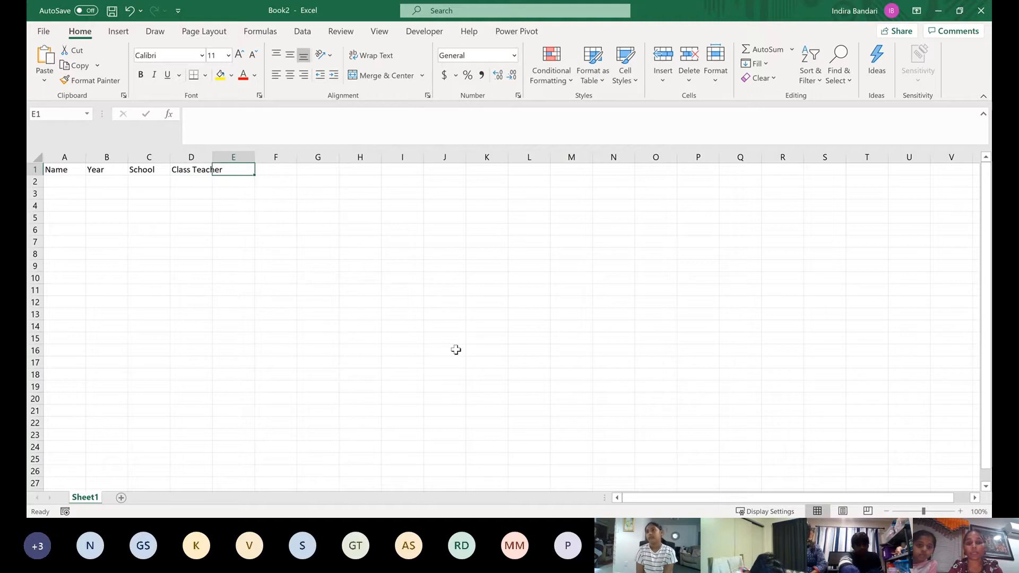
{"action": "type", "text": "Email"}
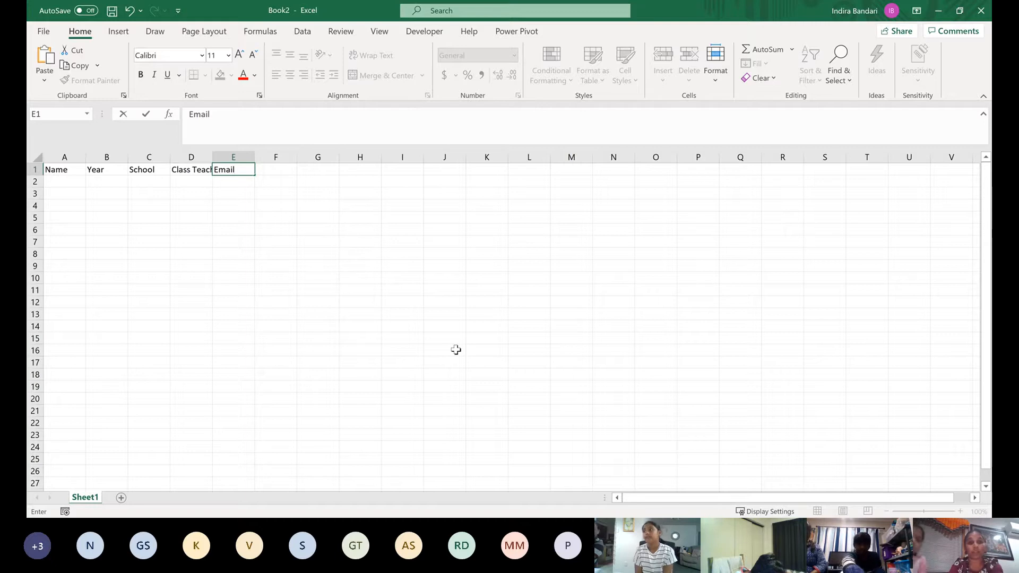
{"action": "key", "text": "Tab"}
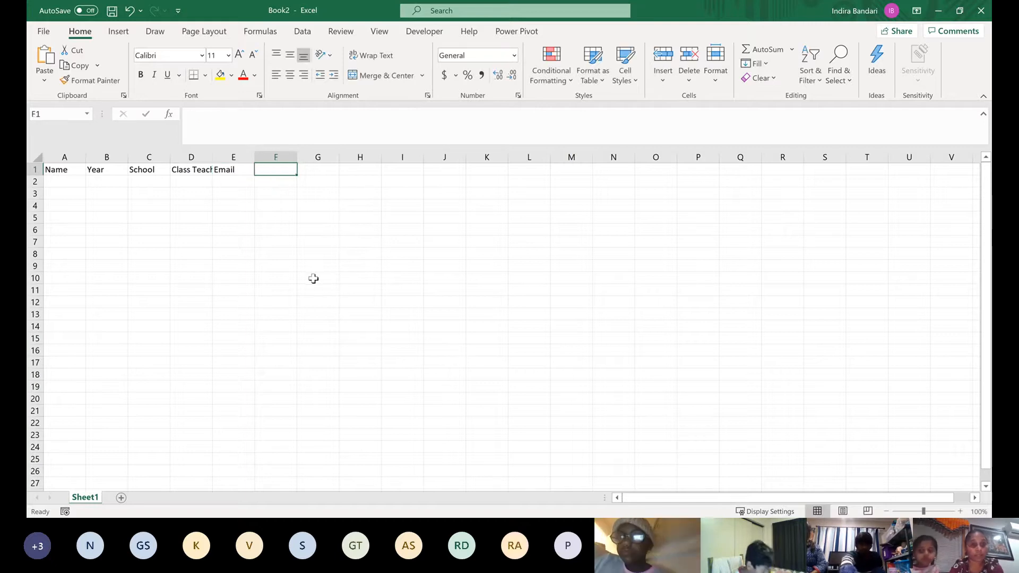
{"action": "double_click", "coordinate": [212, 157]}
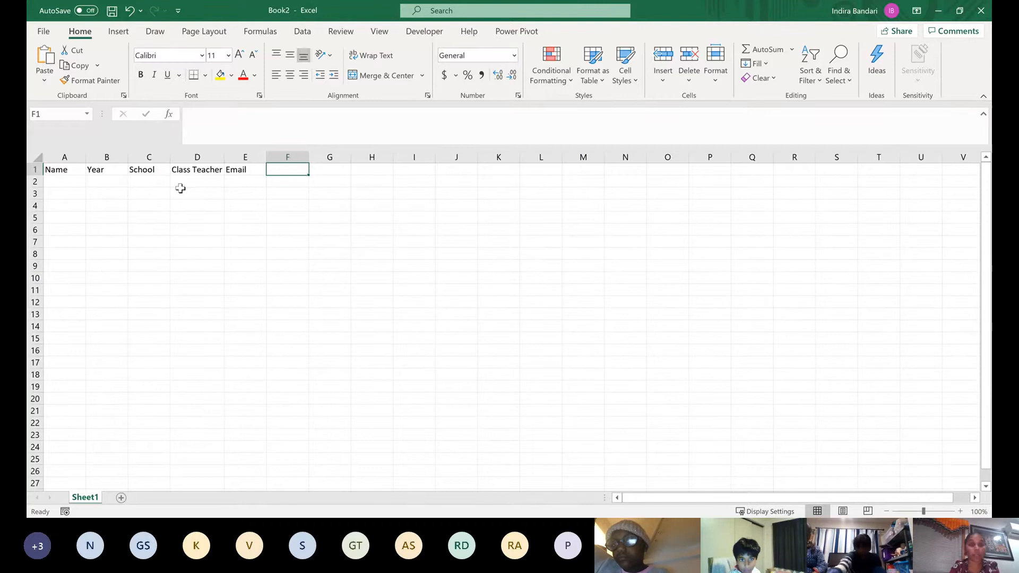
Start the first record in row 2 with the student's name in A2 and 3 as the year
{"action": "left_click", "coordinate": [69, 185]}
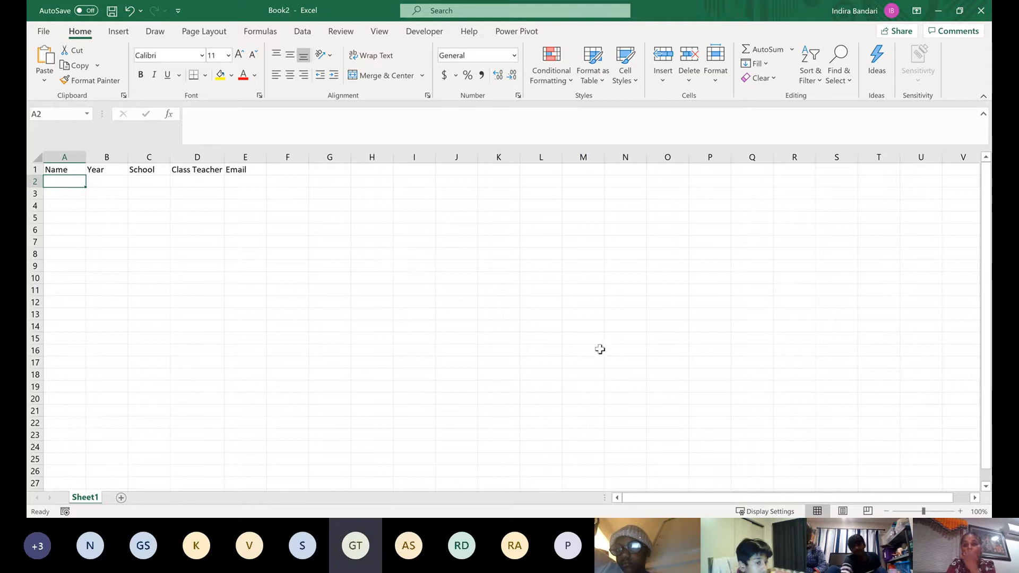
{"action": "left_click", "coordinate": [888, 456]}
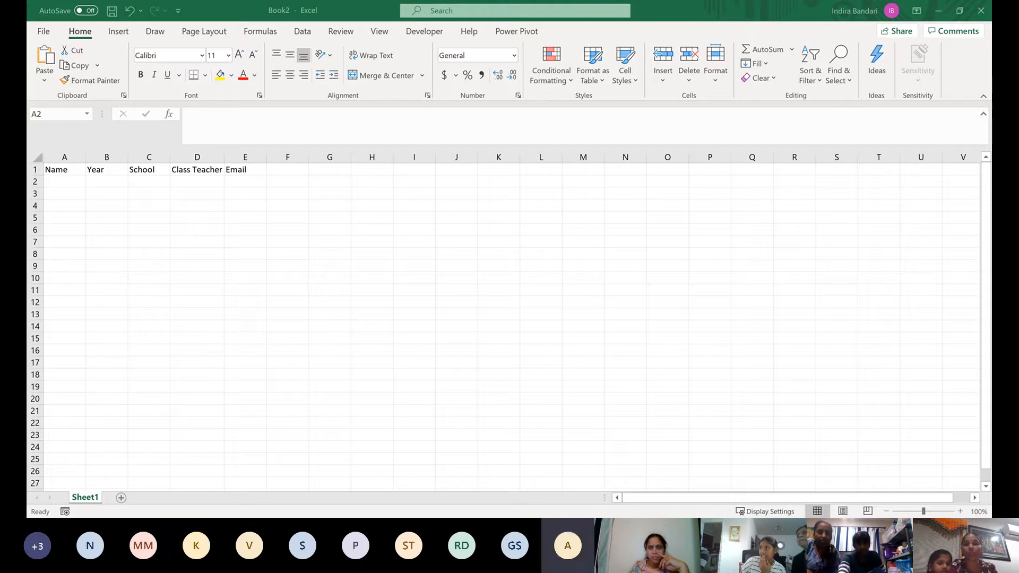
{"action": "left_click", "coordinate": [388, 255]}
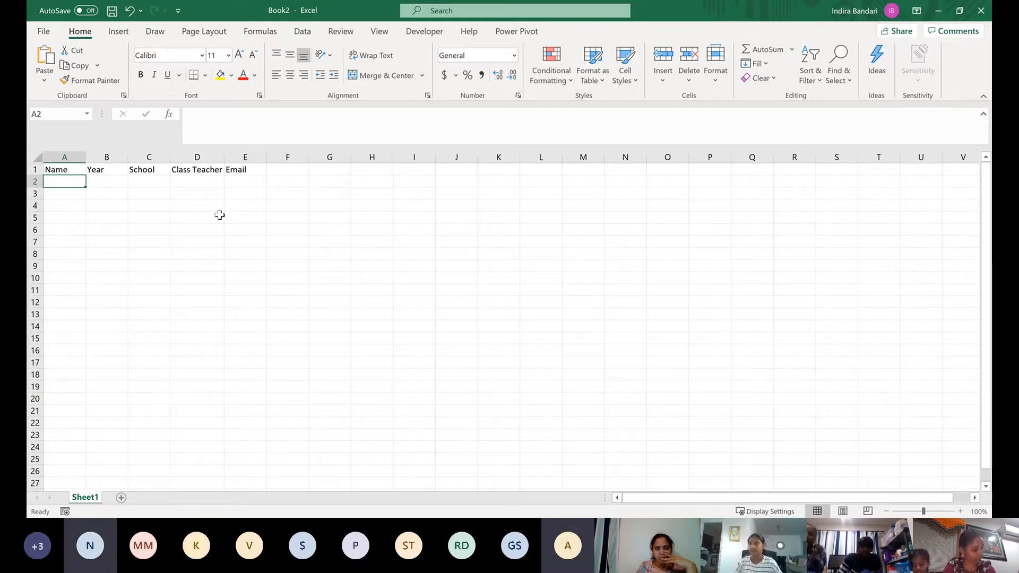
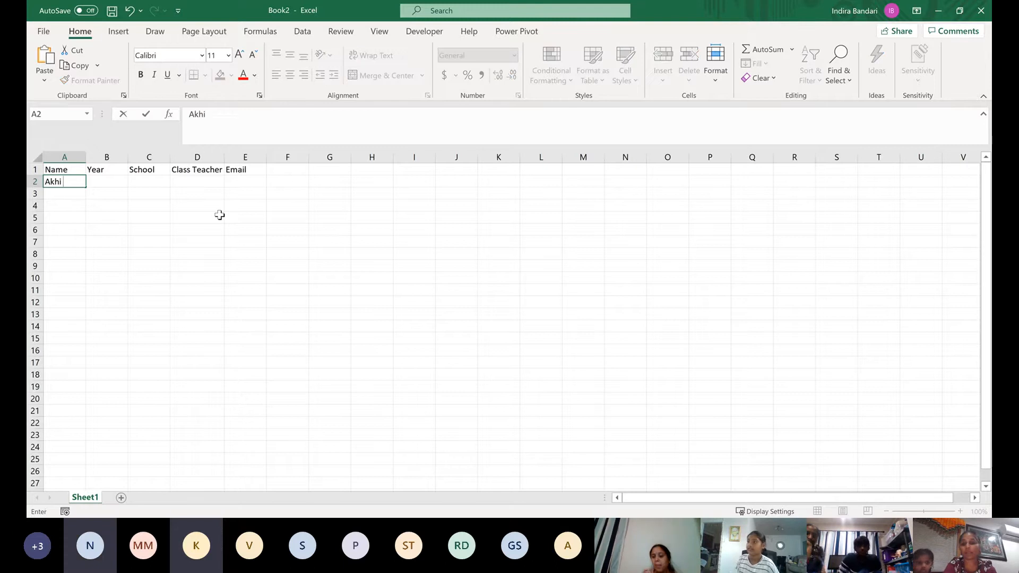
{"action": "key", "text": "Tab"}
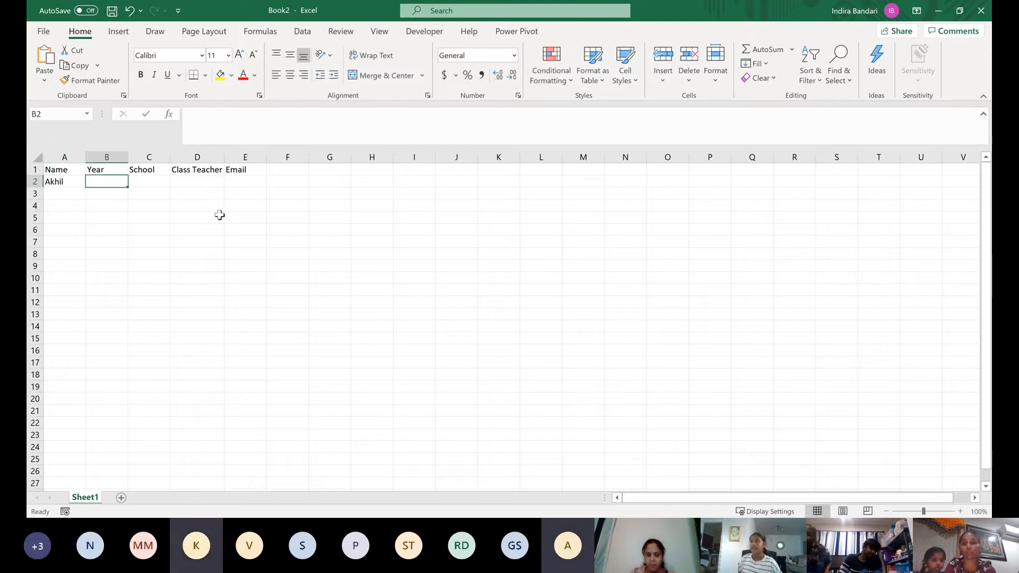
{"action": "key", "text": "Tab"}
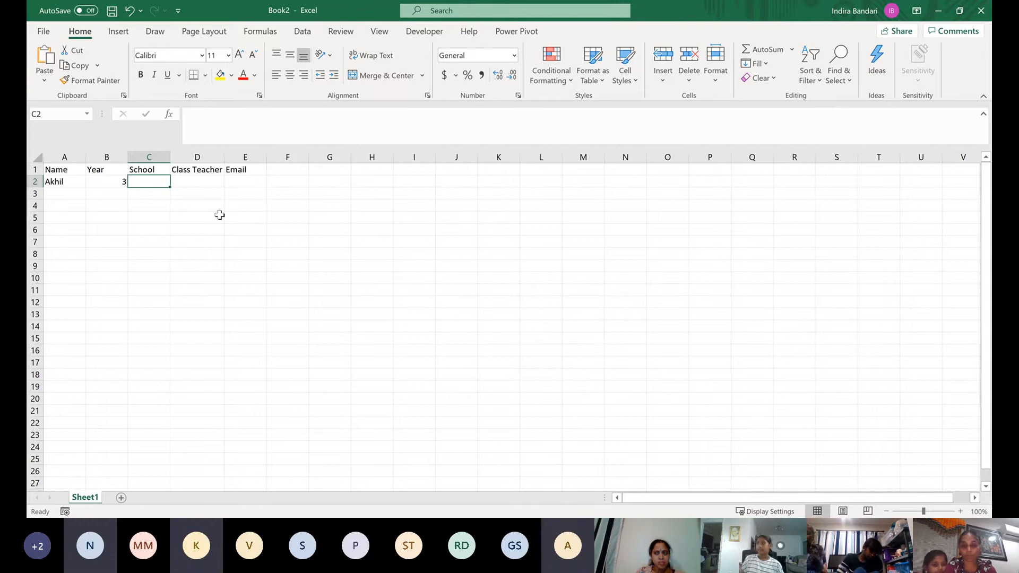
Enter Hingaia School as the student's school in C2 and fit column C's width to the text
{"action": "type", "text": "Hi"}
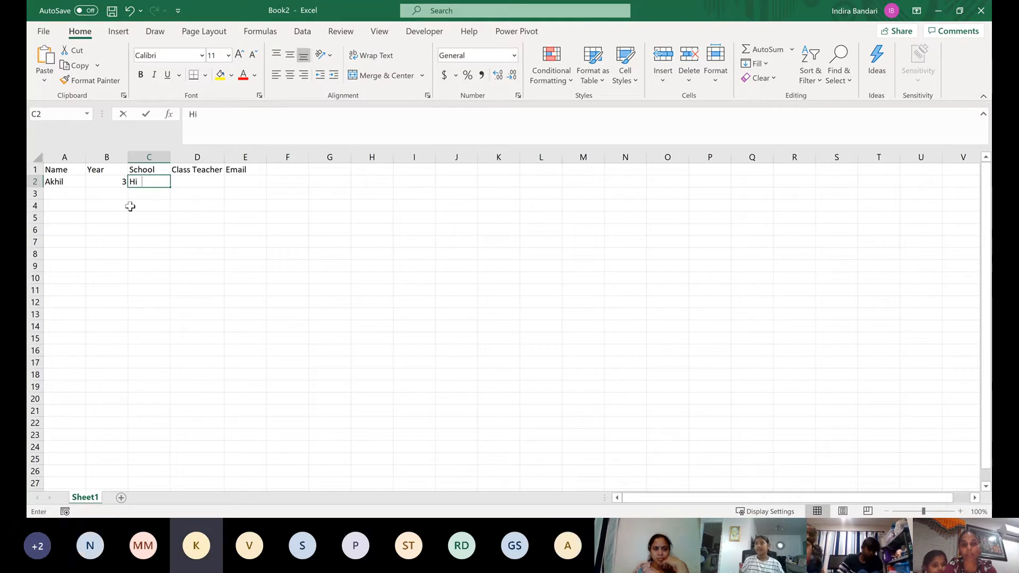
{"action": "type", "text": "ngaya"}
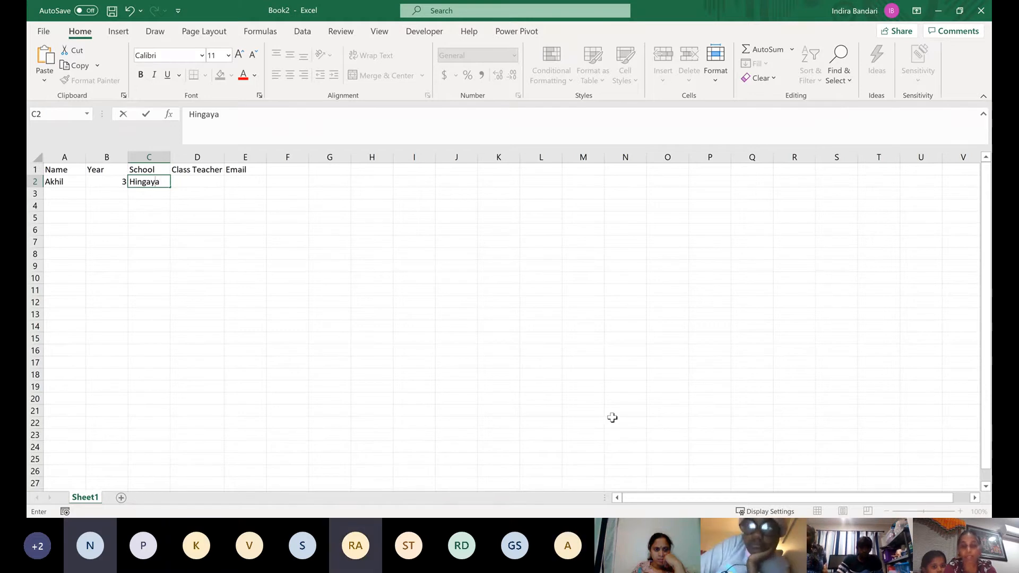
{"action": "key", "text": "BackSpace"}
{"action": "key", "text": "BackSpace"}
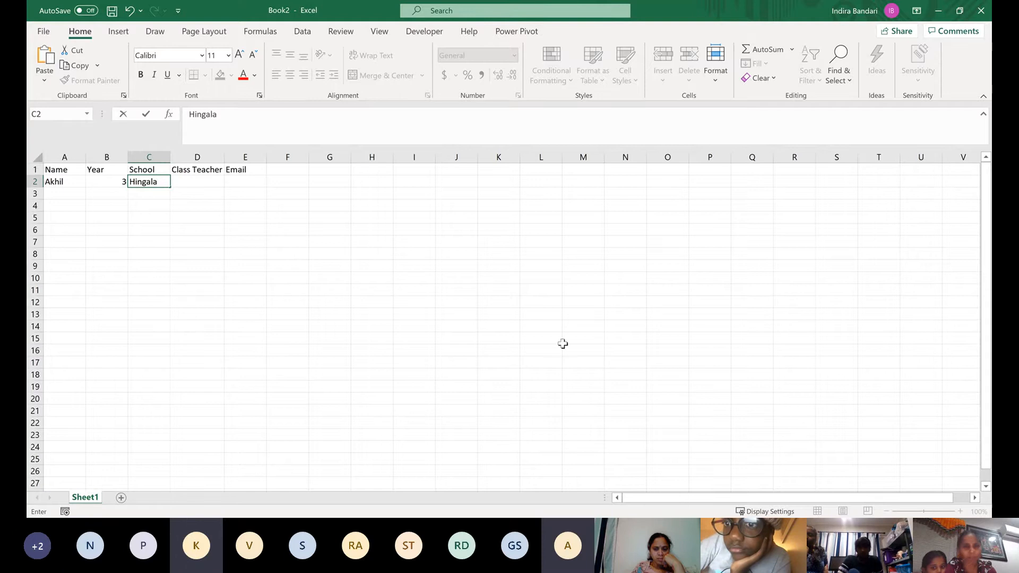
{"action": "left_click", "coordinate": [215, 116]}
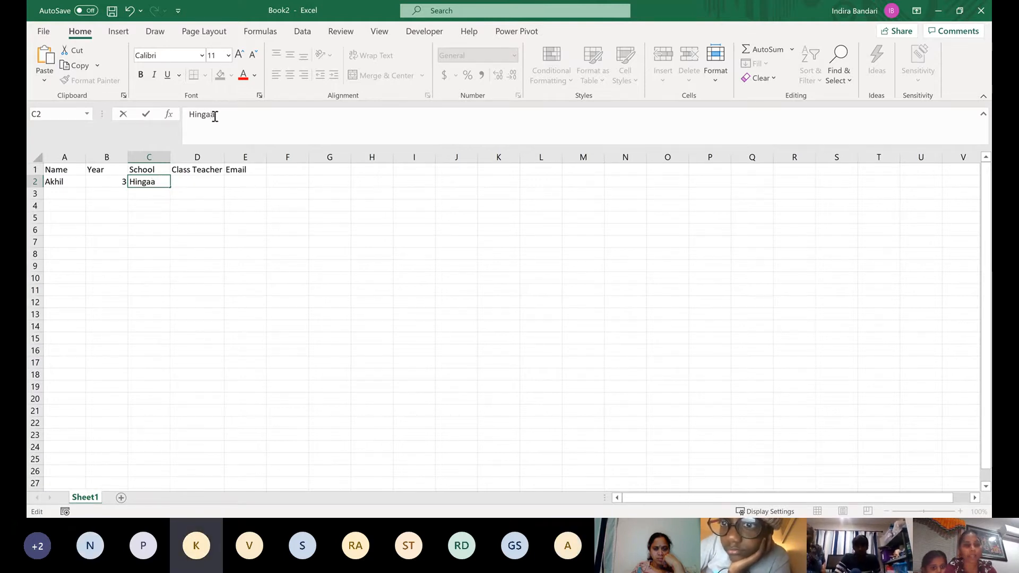
{"action": "left_click", "coordinate": [242, 118]}
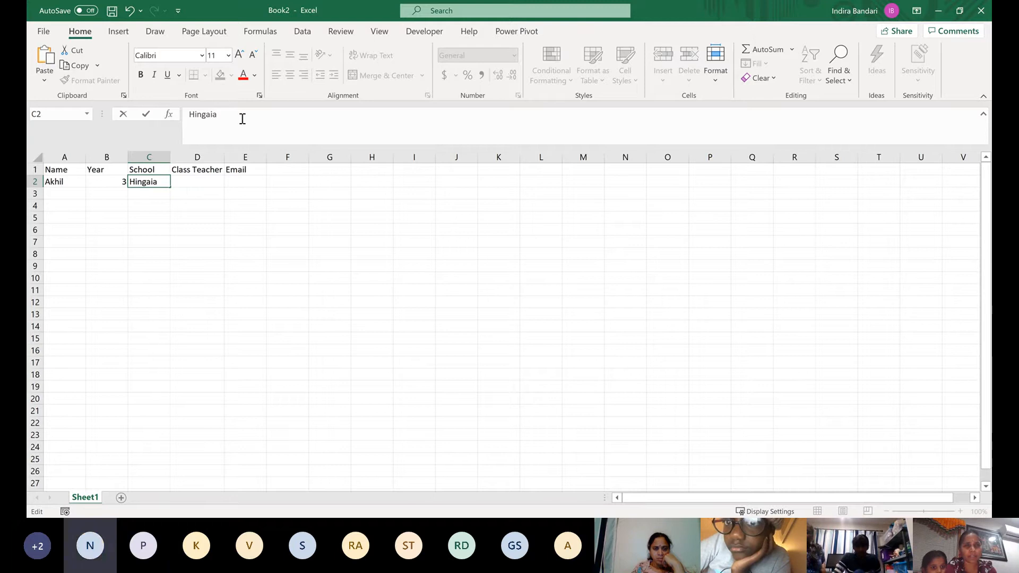
{"action": "type", "text": "Sc"}
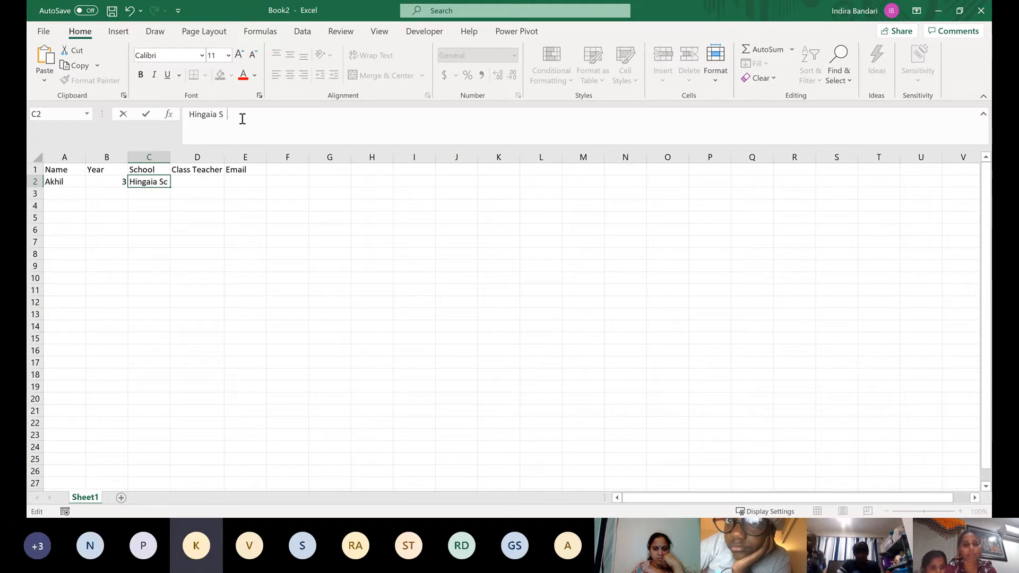
{"action": "type", "text": "hool"}
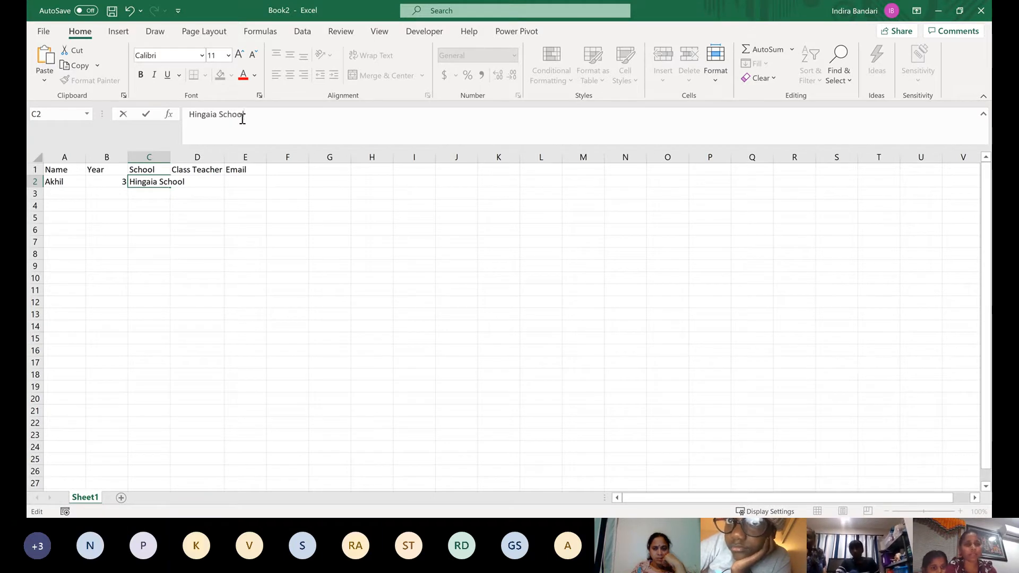
{"action": "left_click", "coordinate": [211, 240]}
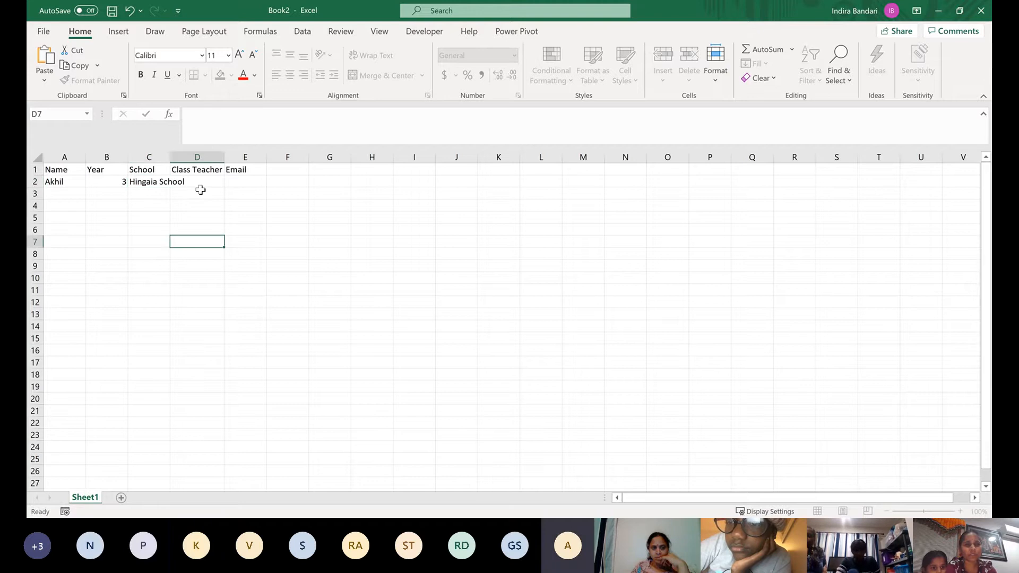
{"action": "left_click", "coordinate": [198, 183]}
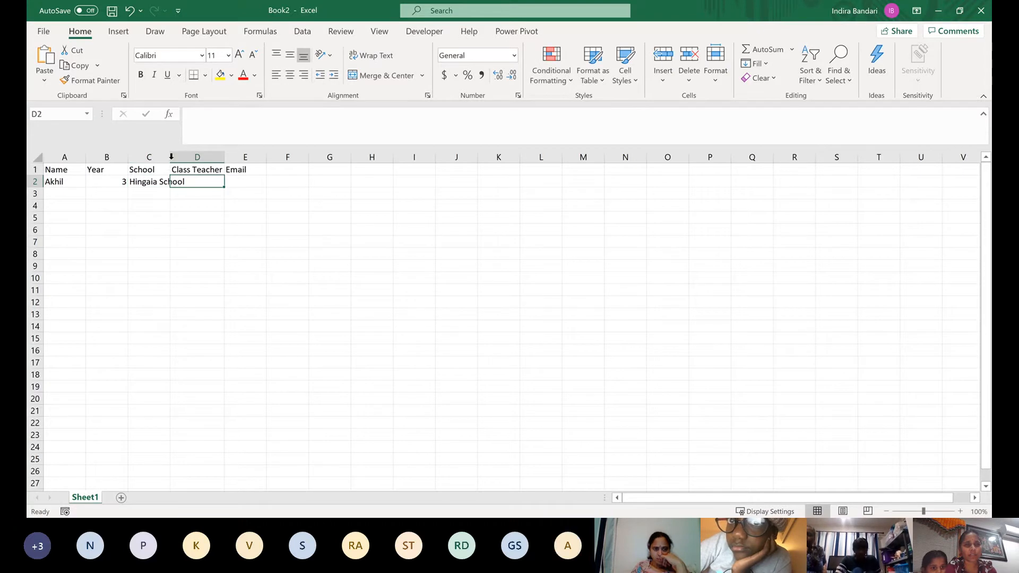
{"action": "double_click", "coordinate": [171, 157]}
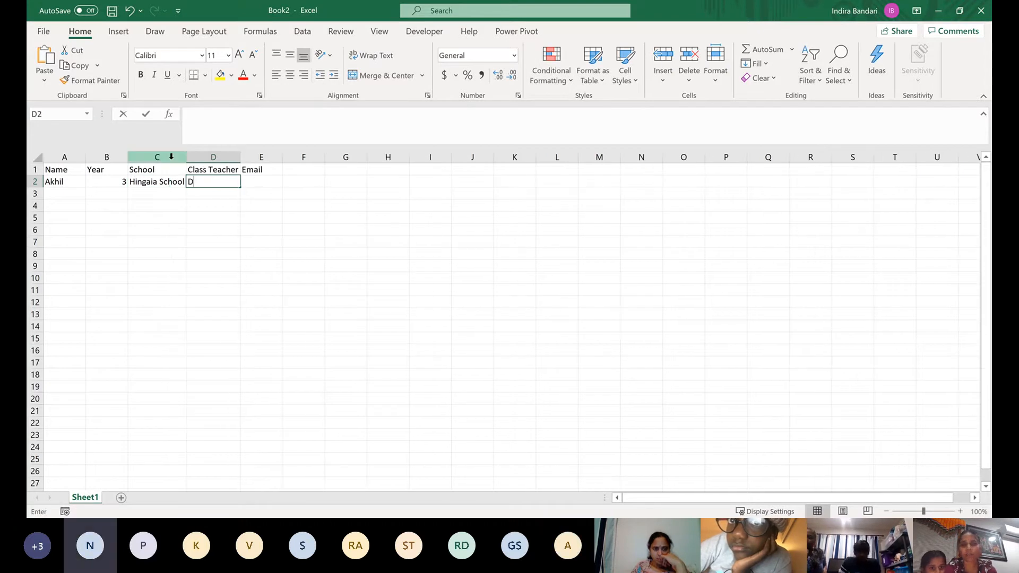
Enter the class teacher's name for the first student in D2
{"action": "key", "text": "BackSpace"}
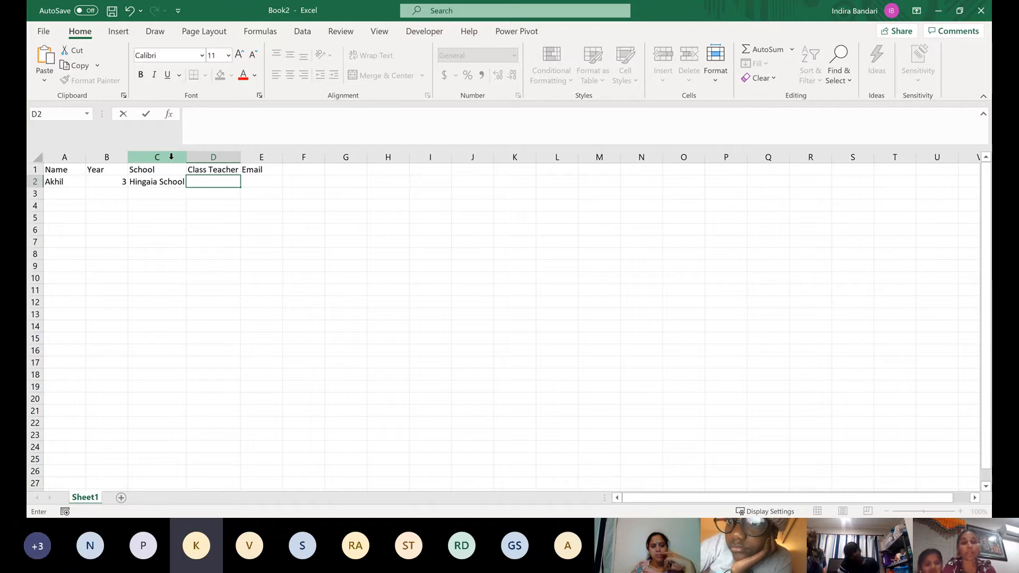
{"action": "type", "text": "T"}
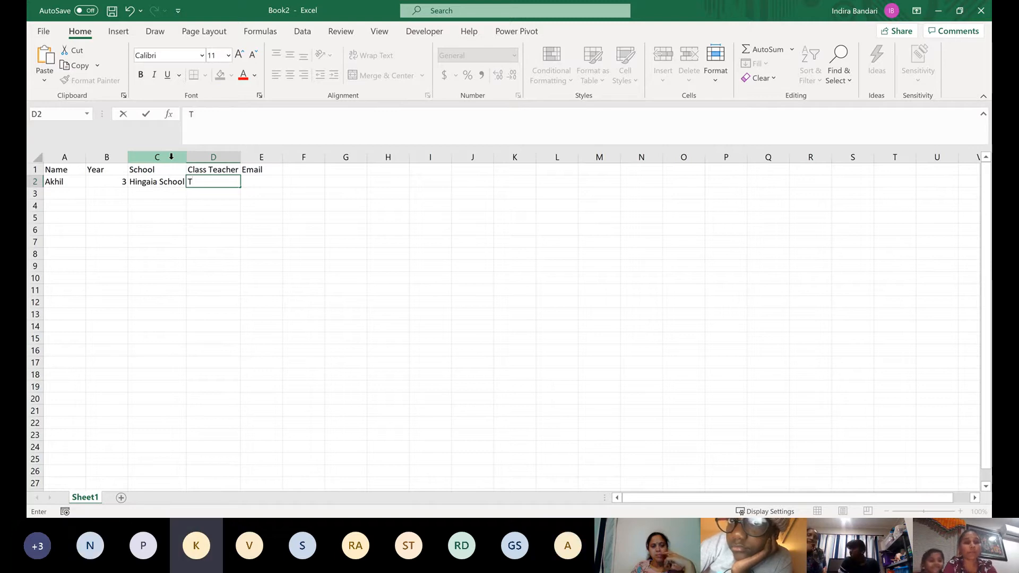
{"action": "type", "text": "e"}
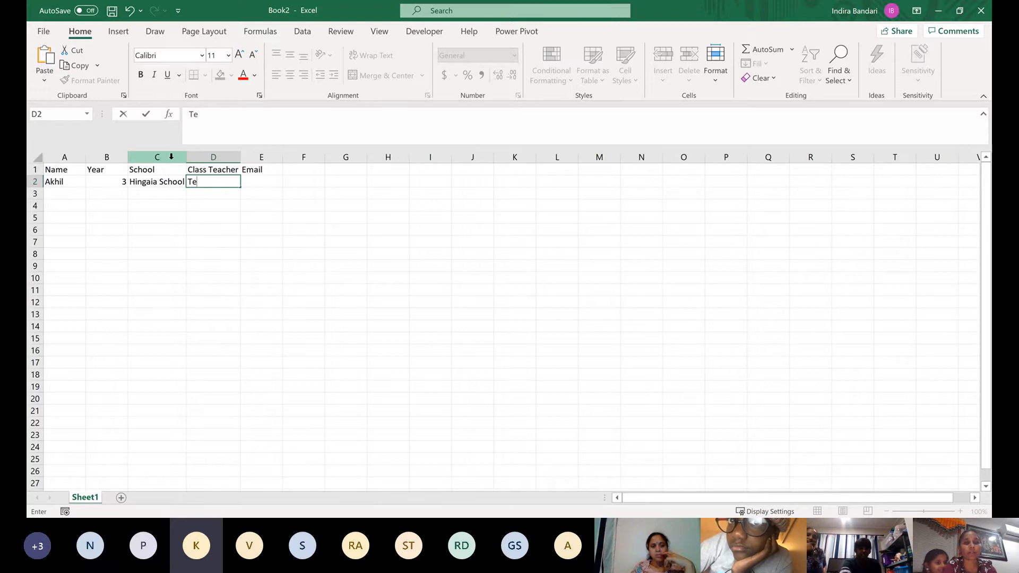
{"action": "type", "text": "n"}
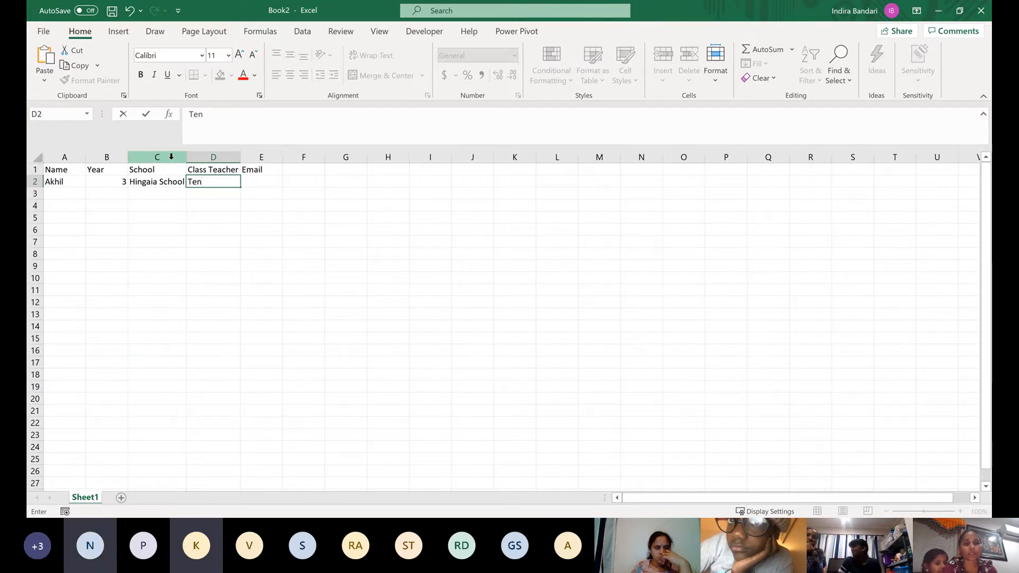
{"action": "type", "text": "th"}
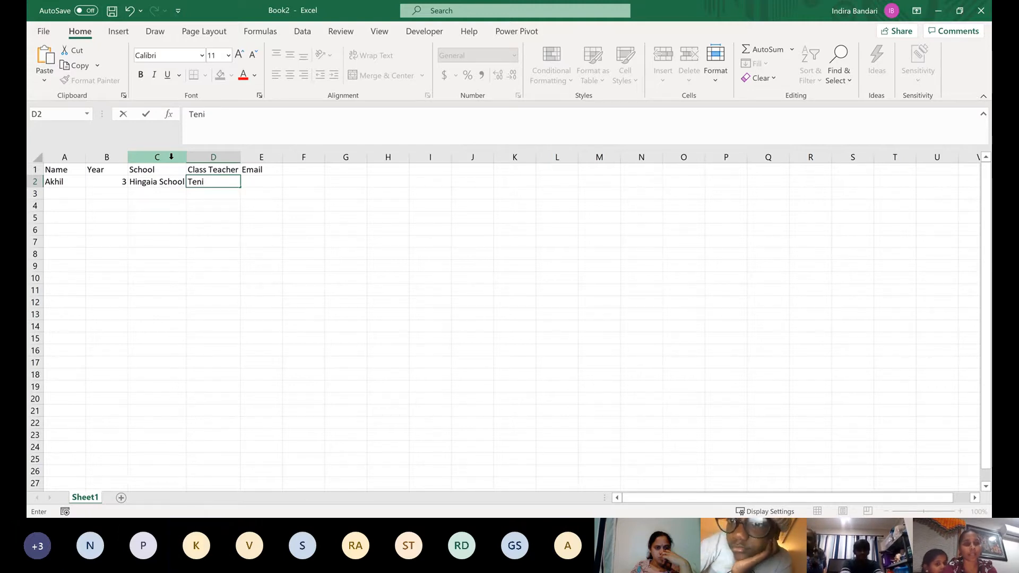
{"action": "type", "text": "th"}
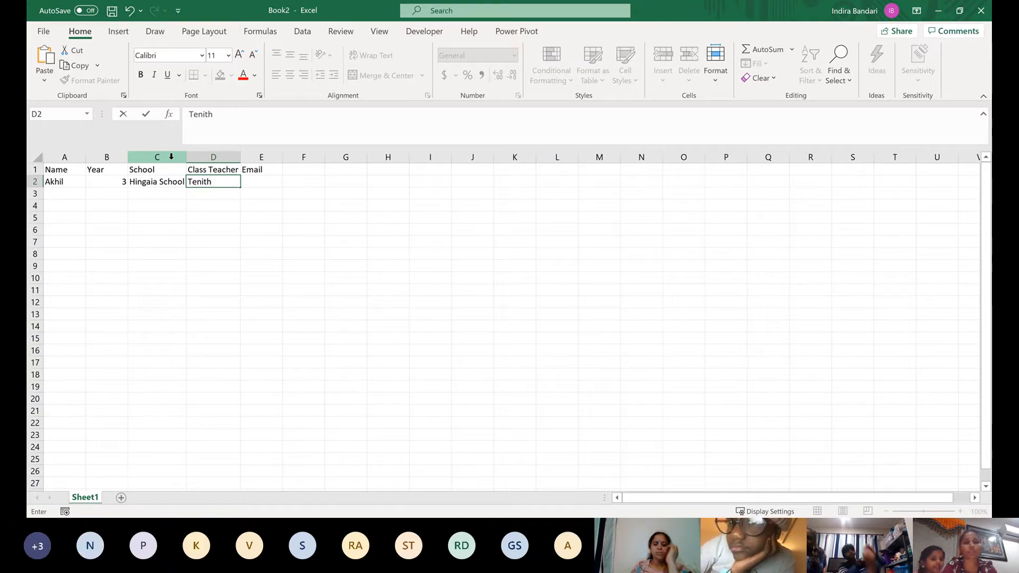
{"action": "key", "text": "Tab"}
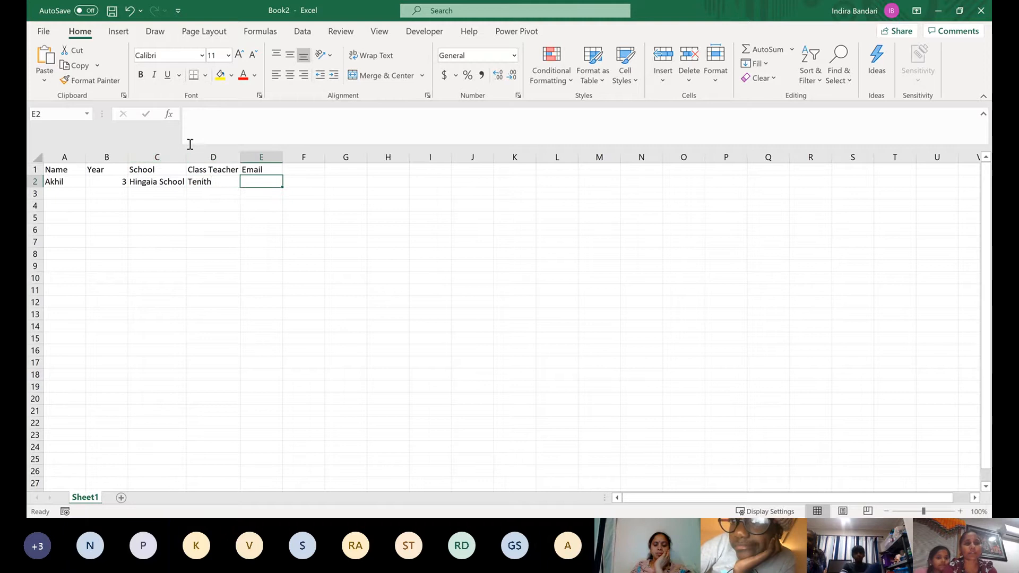
Enter the first student's email address in E2
{"action": "left_click_drag", "start_coordinate": [234, 171], "coordinate": [267, 182]}
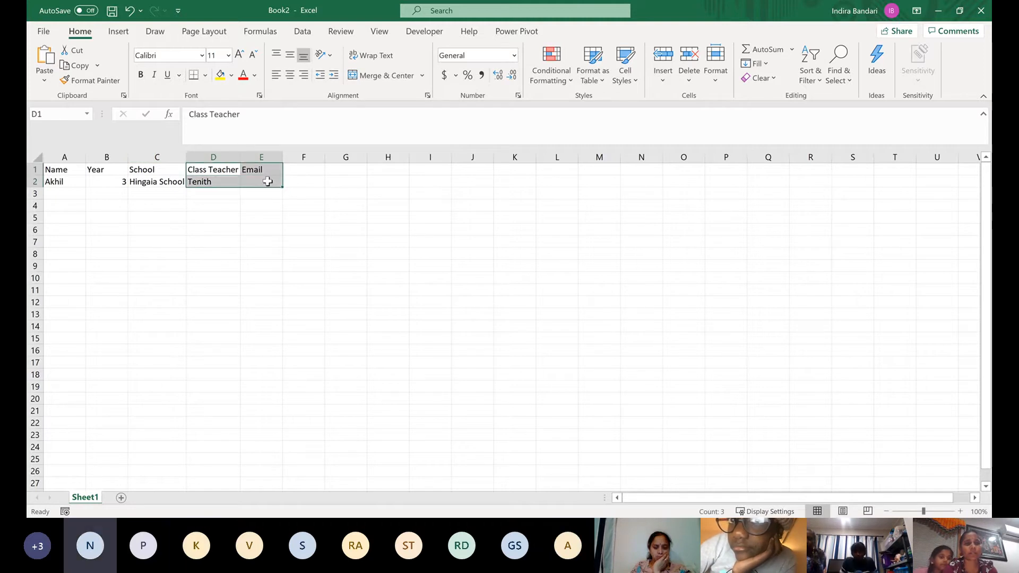
{"action": "left_click", "coordinate": [265, 182]}
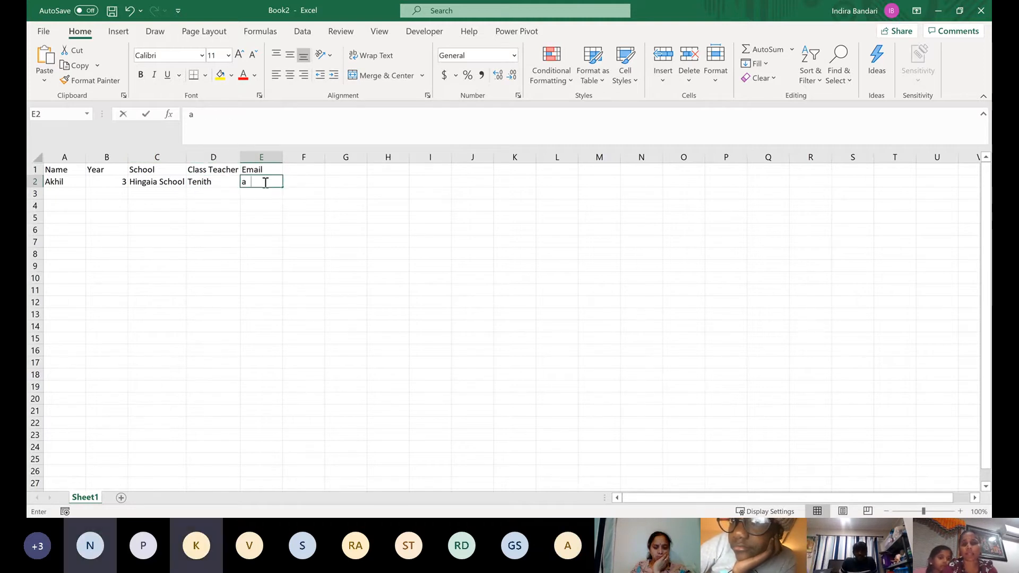
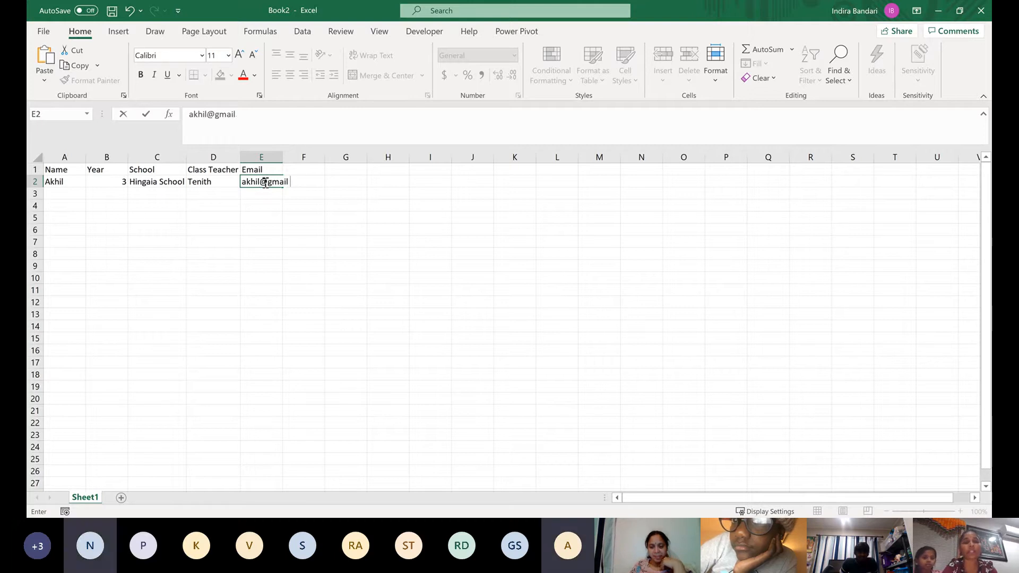
{"action": "key", "text": "Return"}
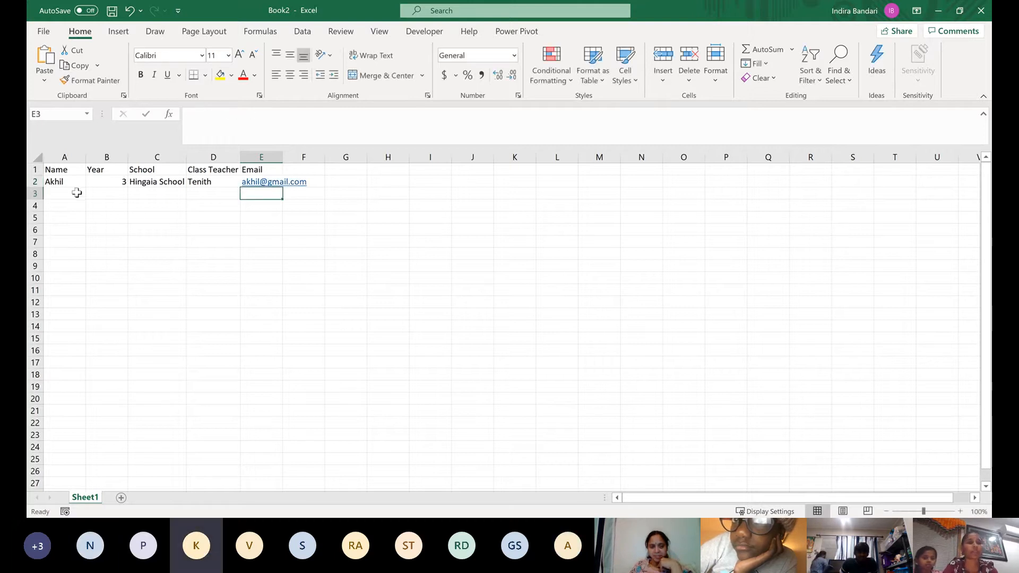
Start the second record in row 3 with the student's name in A3 and 6 as the year
{"action": "left_click", "coordinate": [77, 193]}
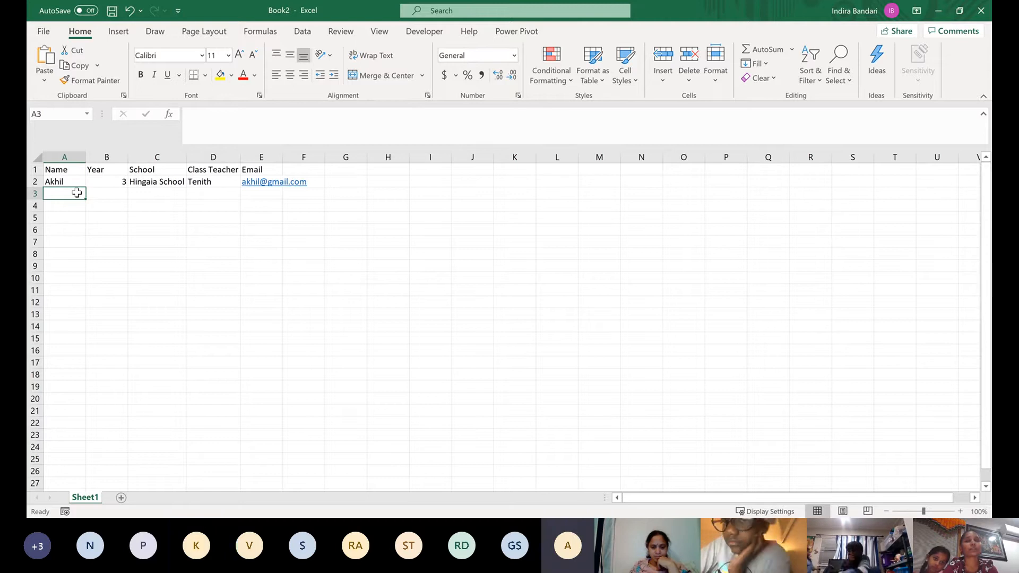
{"action": "double_click", "coordinate": [78, 193]}
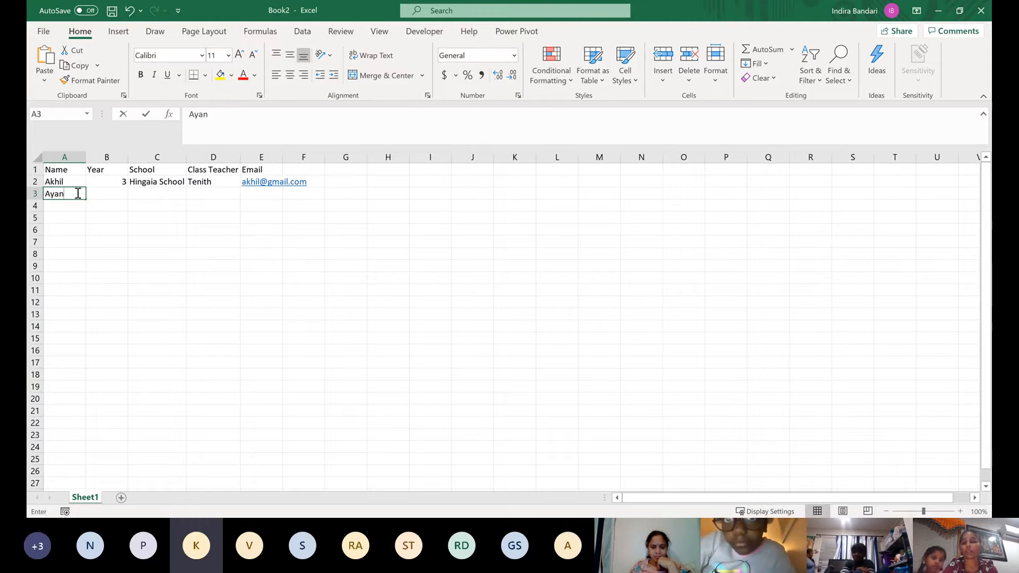
{"action": "key", "text": "Tab"}
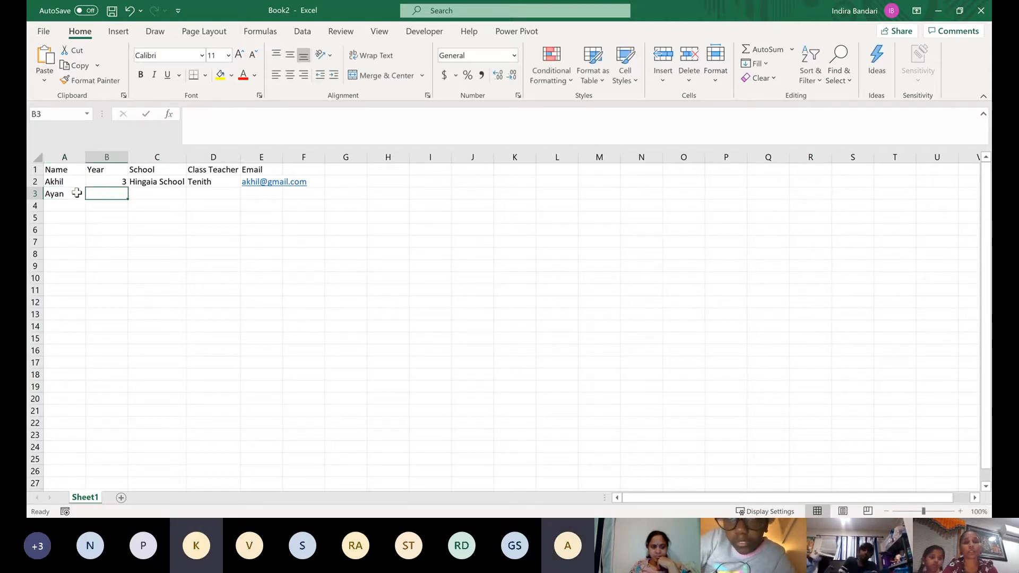
{"action": "type", "text": "6"}
{"action": "key", "text": "Tab"}
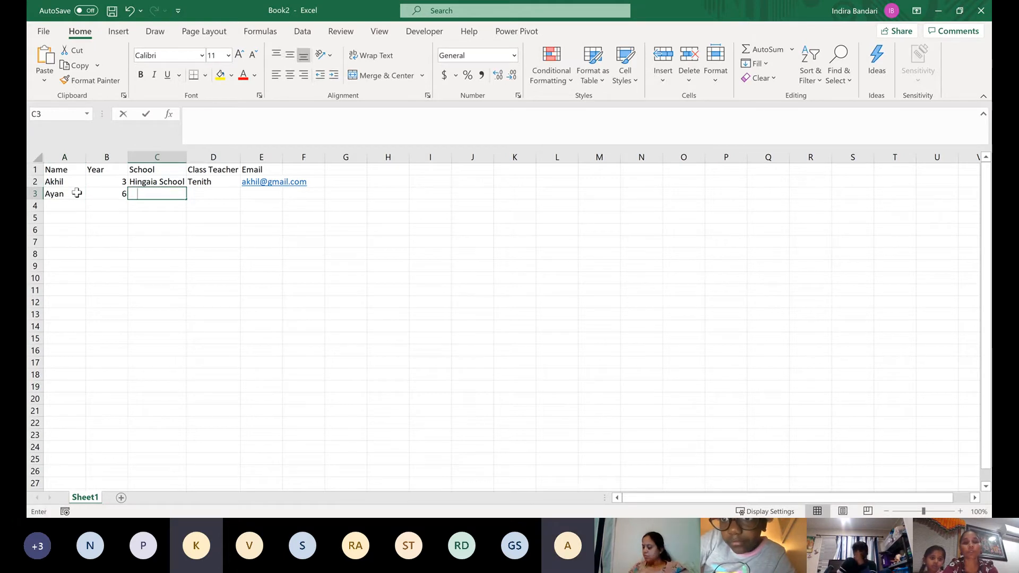
Enter Maungawau Primary as the second student's school in C3 and fit column C's width to the text
{"action": "type", "text": "nghawau"}
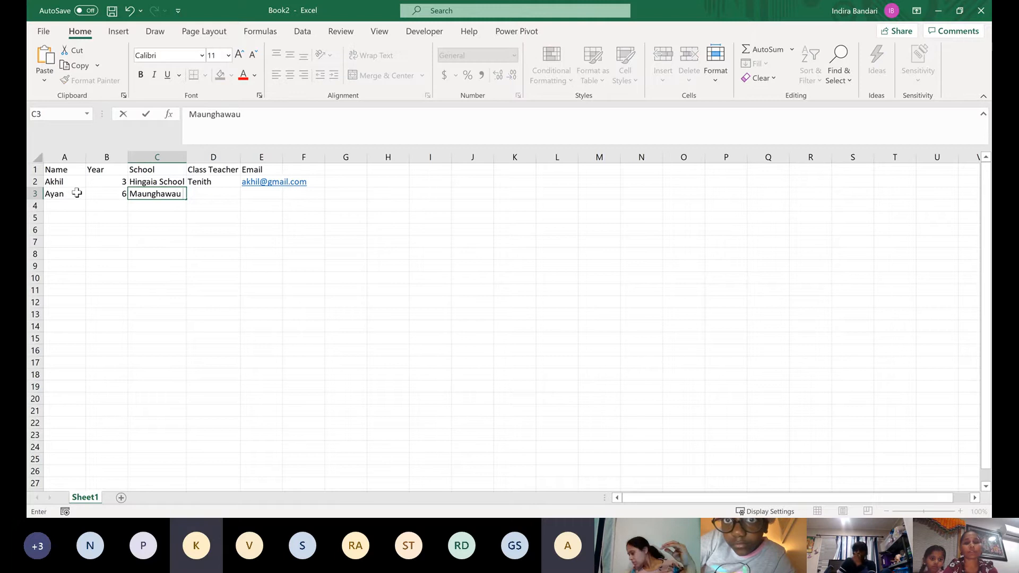
{"action": "type", "text": " Sc"}
{"action": "key", "text": "BackSpace"}
{"action": "key", "text": "BackSpace"}
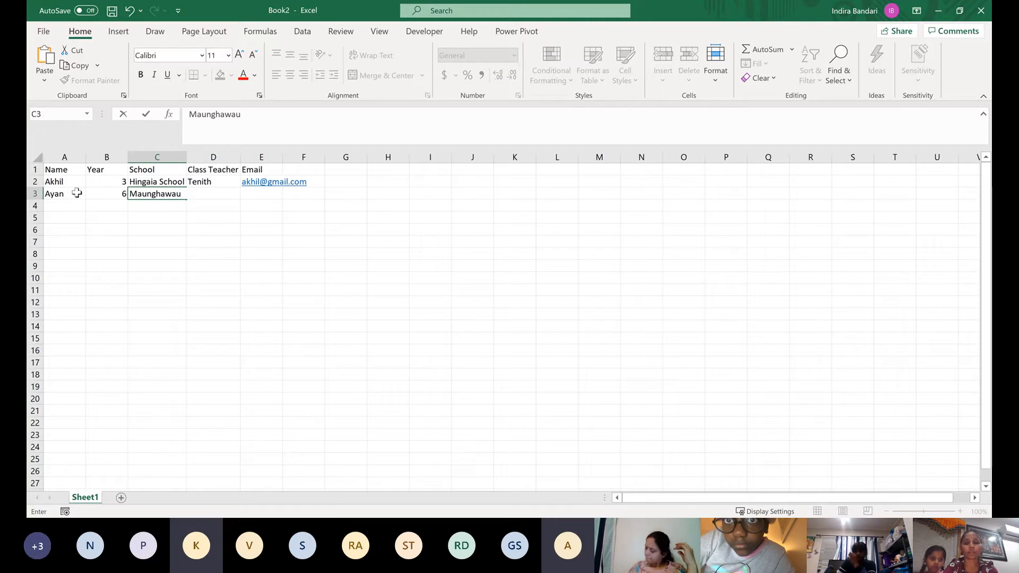
{"action": "type", "text": "Primary"}
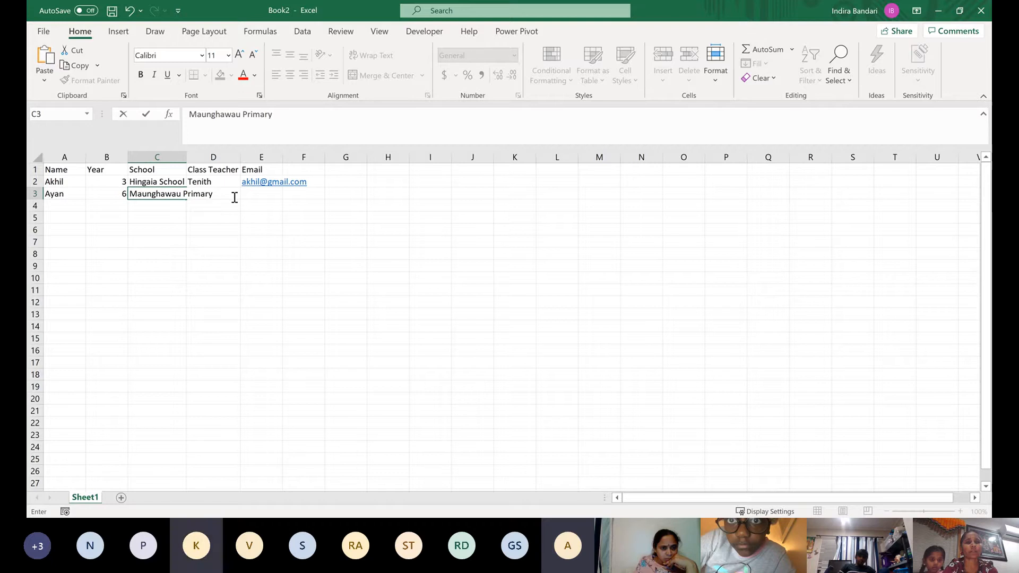
{"action": "left_click", "coordinate": [238, 217]}
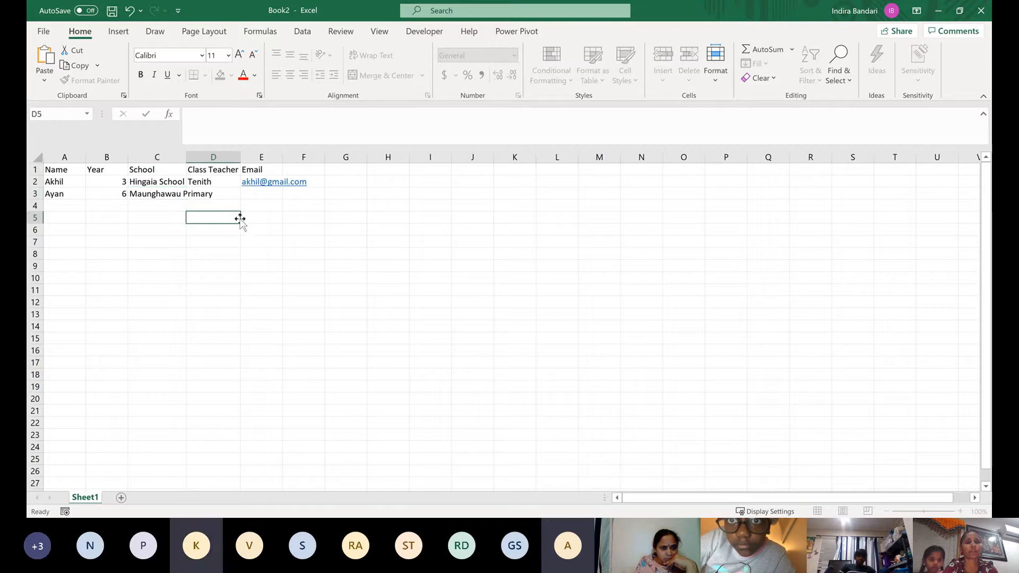
{"action": "double_click", "coordinate": [186, 157]}
{"action": "double_click", "coordinate": [161, 195]}
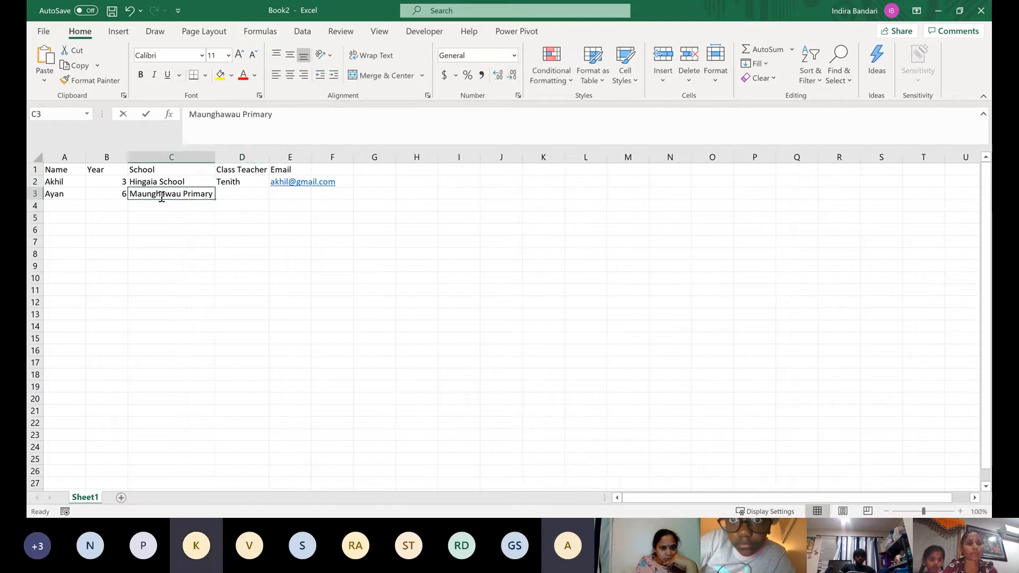
{"action": "key", "text": "BackSpace"}
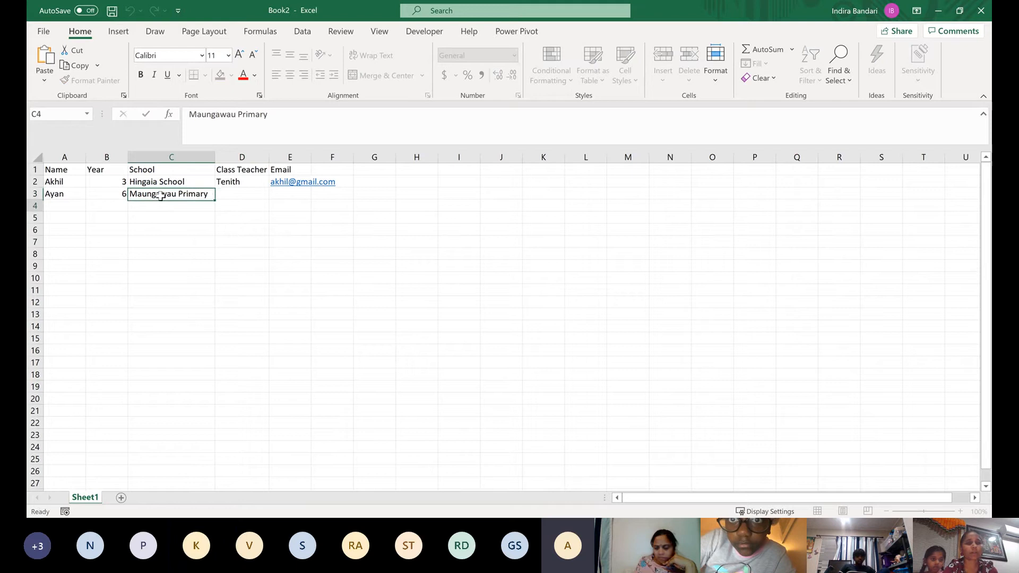
{"action": "key", "text": "Return"}
Complete the second record with the class teacher's name in D3 and the student's email address in E3
{"action": "left_click", "coordinate": [235, 194]}
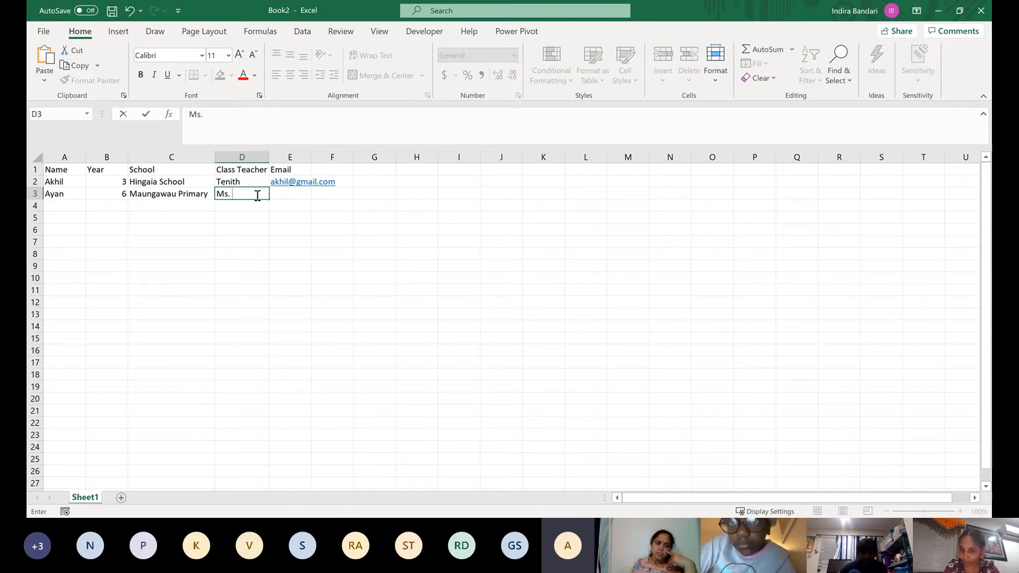
{"action": "type", "text": "Bull"}
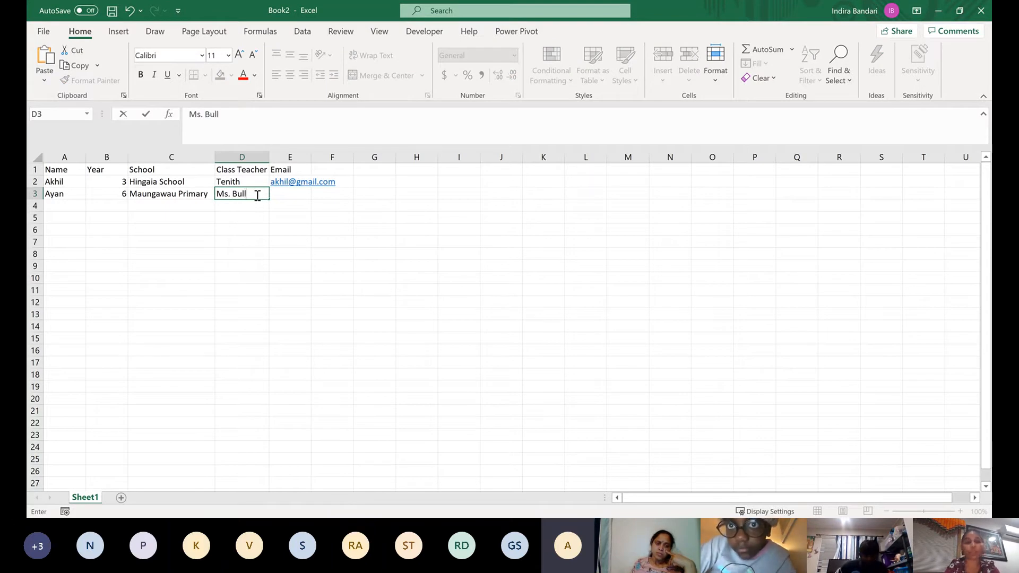
{"action": "key", "text": "Tab"}
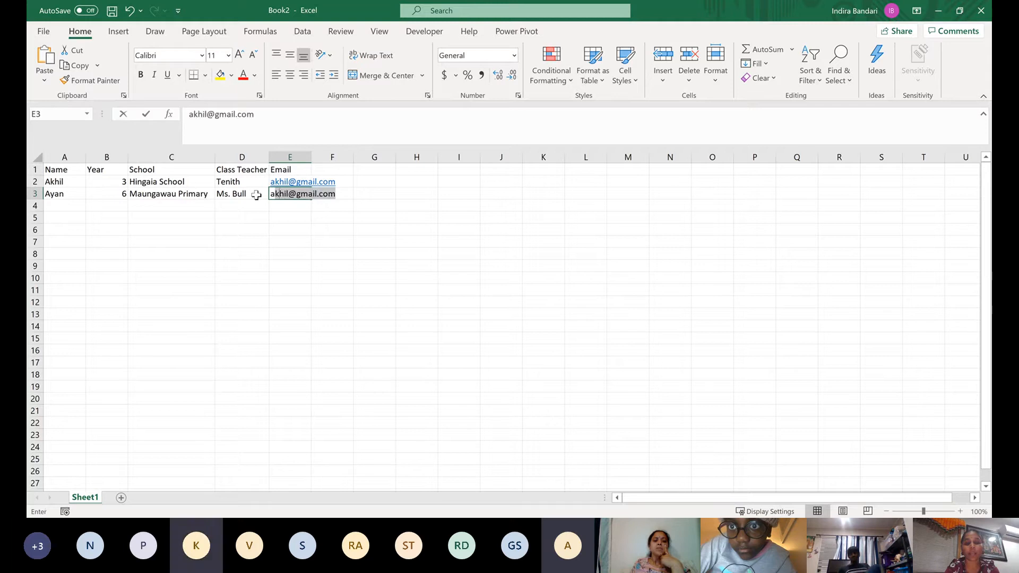
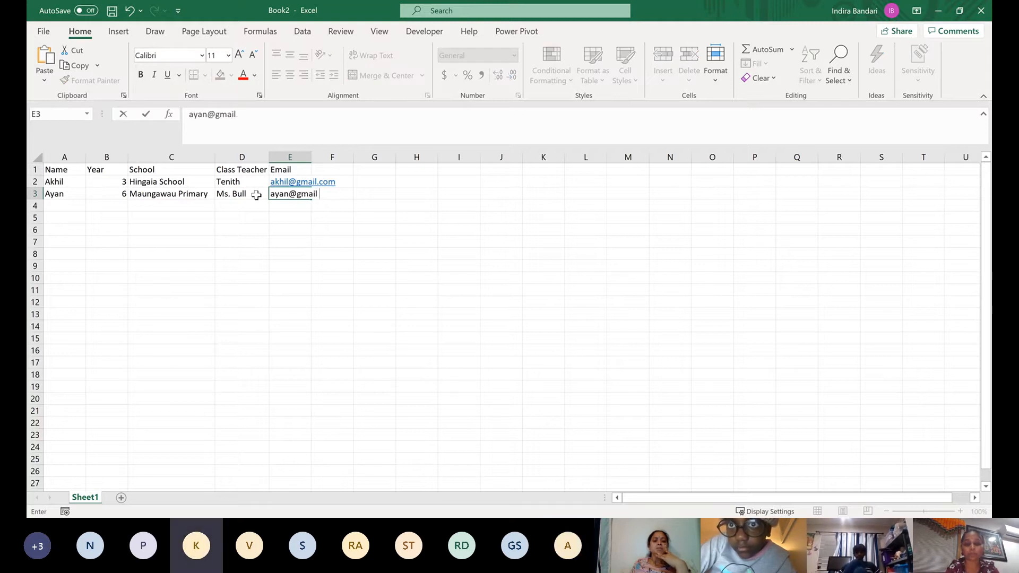
{"action": "key", "text": "Return"}
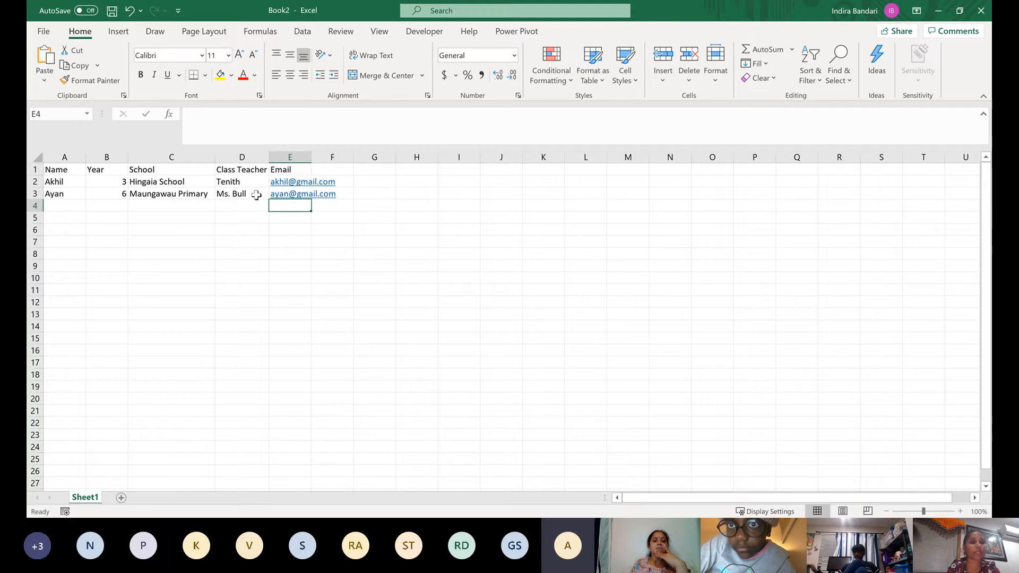
Start the third record in row 4 with the student's name in A4 and 6 as the year
{"action": "left_click", "coordinate": [64, 205]}
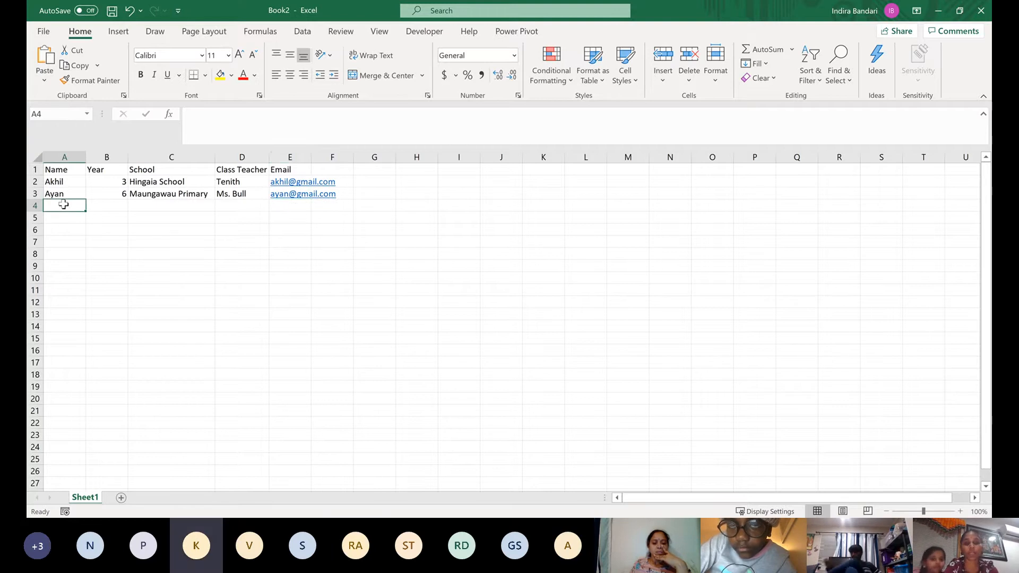
{"action": "type", "text": "Ada"}
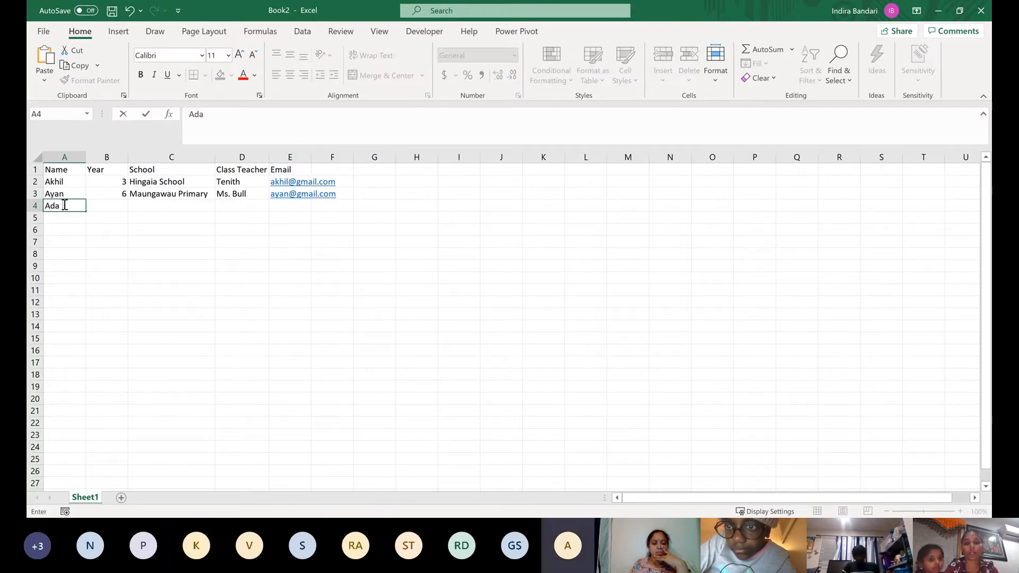
{"action": "type", "text": "rsh"}
{"action": "key", "text": "Tab"}
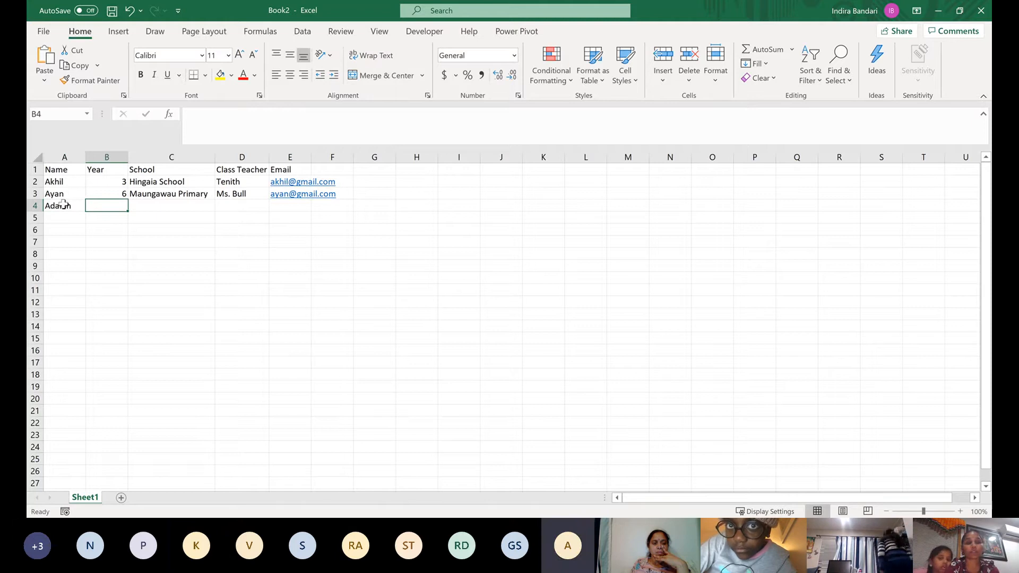
{"action": "type", "text": "6"}
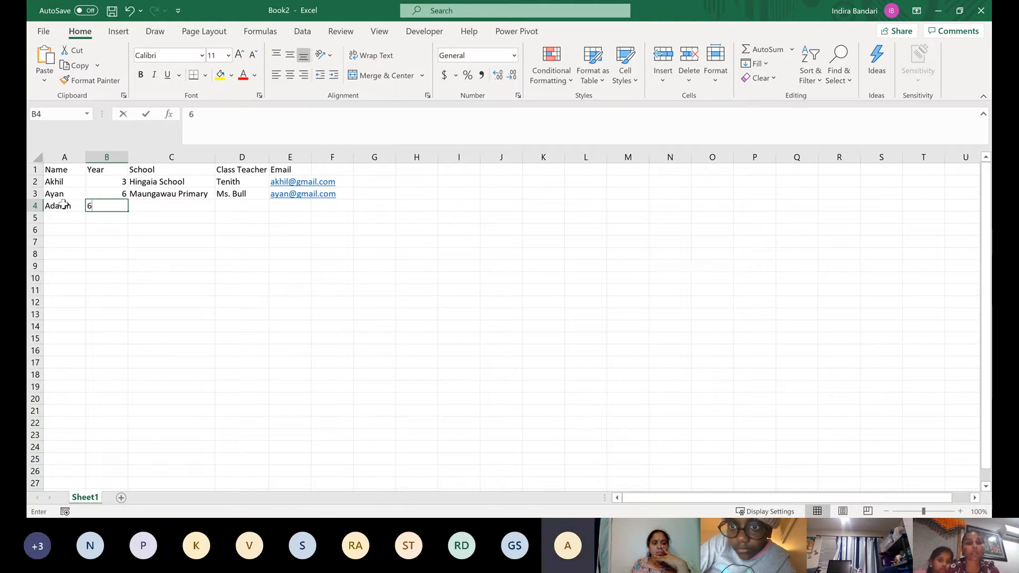
{"action": "key", "text": "Tab"}
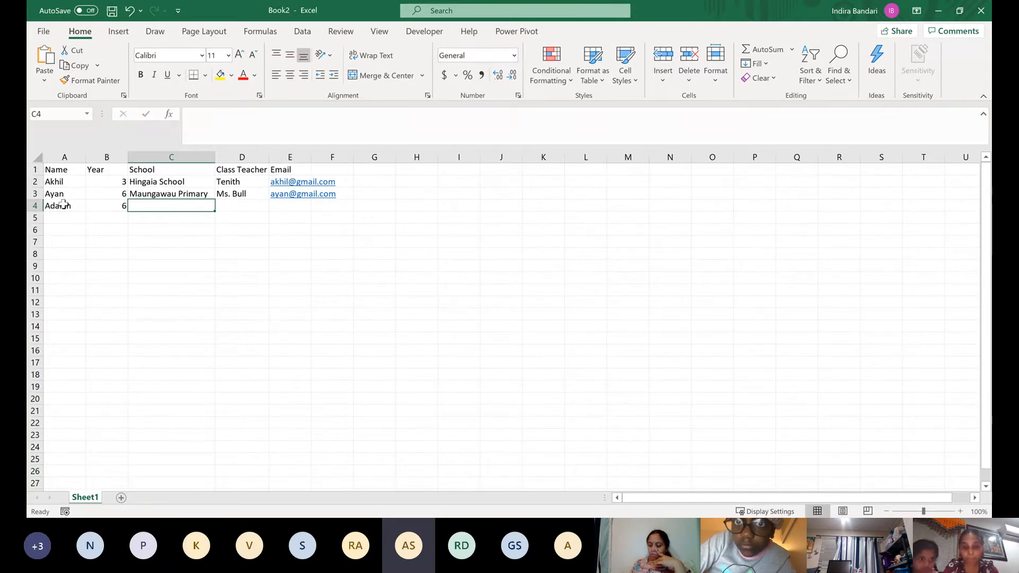
{"action": "type", "text": "Wat"}
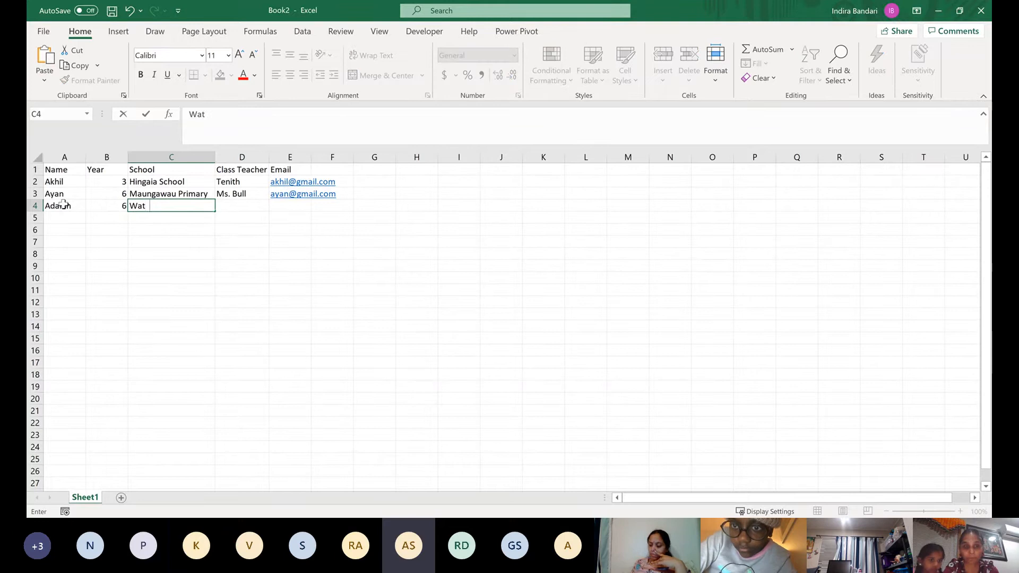
{"action": "type", "text": "etoo"}
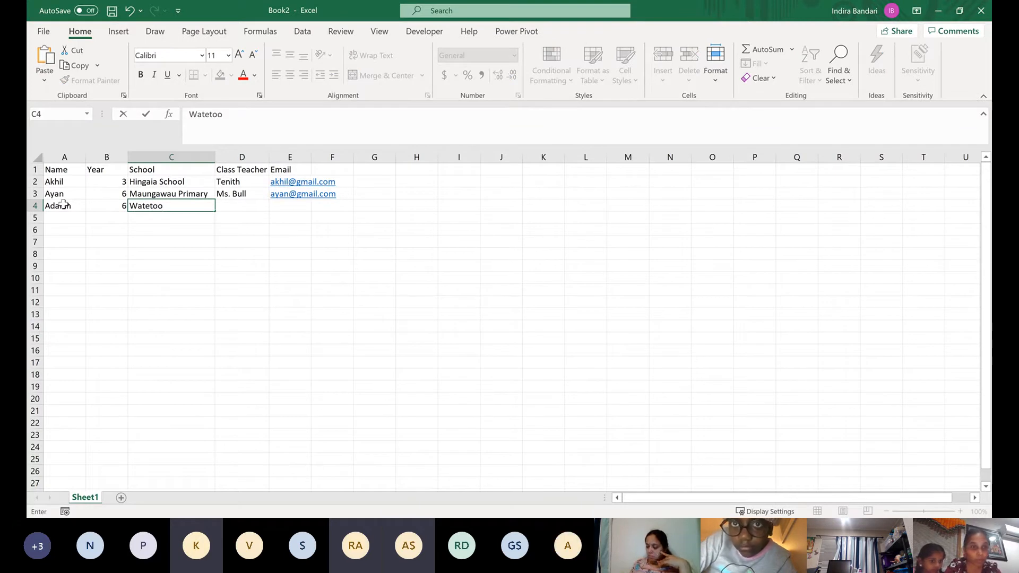
{"action": "key", "text": "BackSpace"}
{"action": "key", "text": "BackSpace"}
{"action": "key", "text": "BackSpace"}
{"action": "key", "text": "BackSpace"}
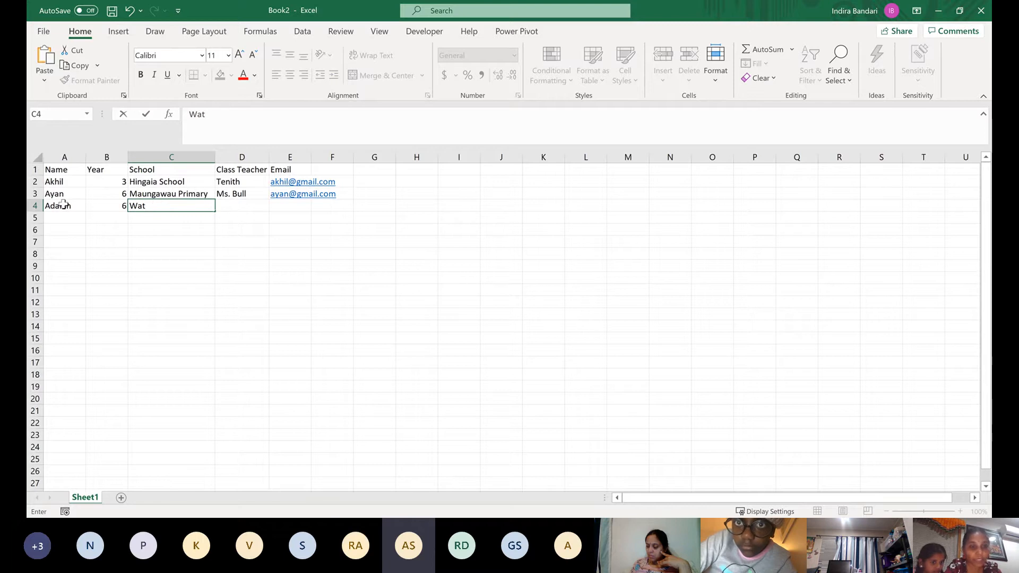
{"action": "type", "text": "terloo"}
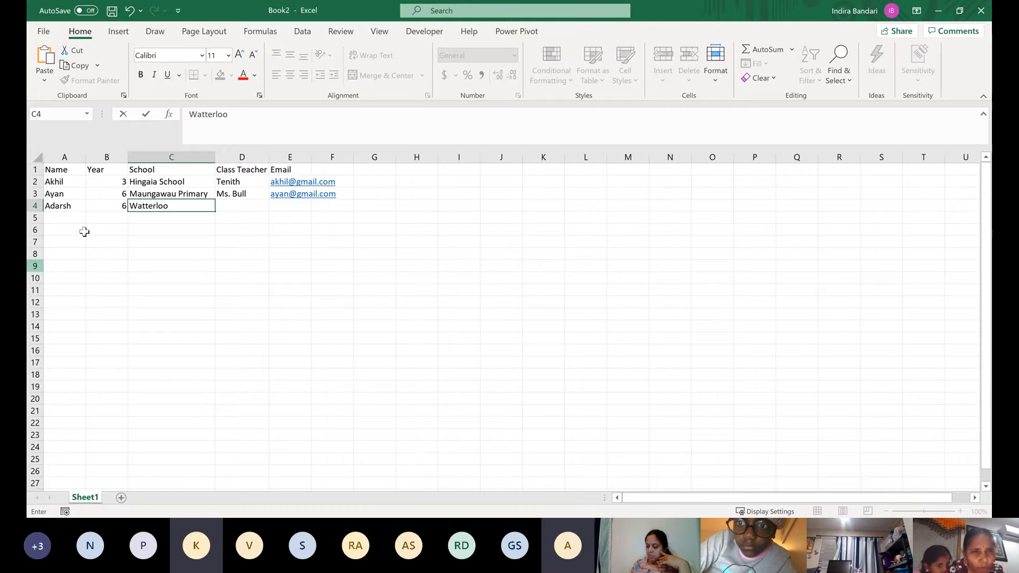
{"action": "key", "text": "Delete"}
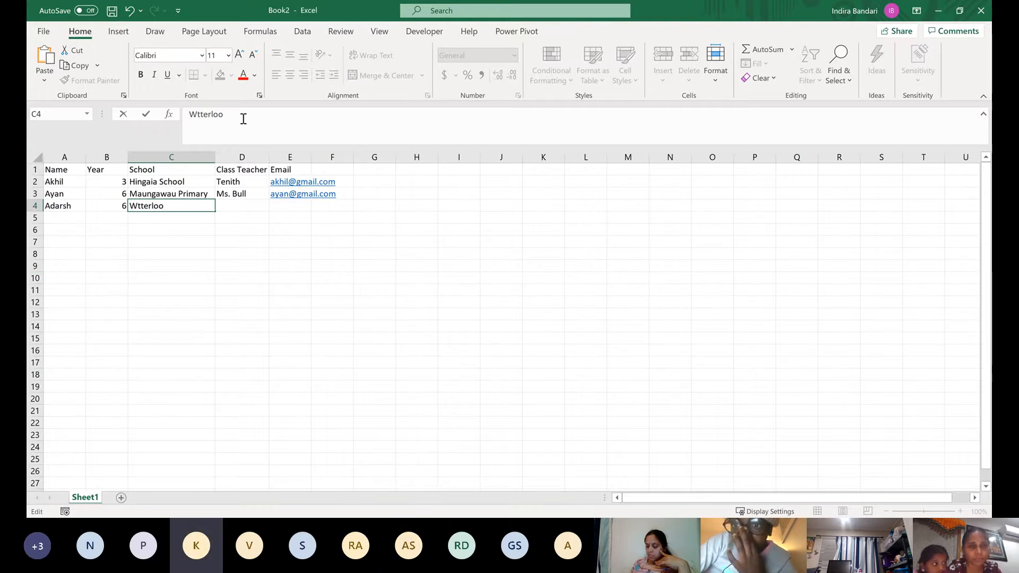
{"action": "left_click", "coordinate": [243, 119]}
{"action": "key", "text": "BackSpace"}
{"action": "key", "text": "BackSpace"}
{"action": "key", "text": "BackSpace"}
{"action": "key", "text": "BackSpace"}
{"action": "key", "text": "BackSpace"}
{"action": "key", "text": "BackSpace"}
{"action": "key", "text": "BackSpace"}
{"action": "key", "text": "BackSpace"}
Enter Waterloo School as the third student's school in C4
{"action": "type", "text": "School"}
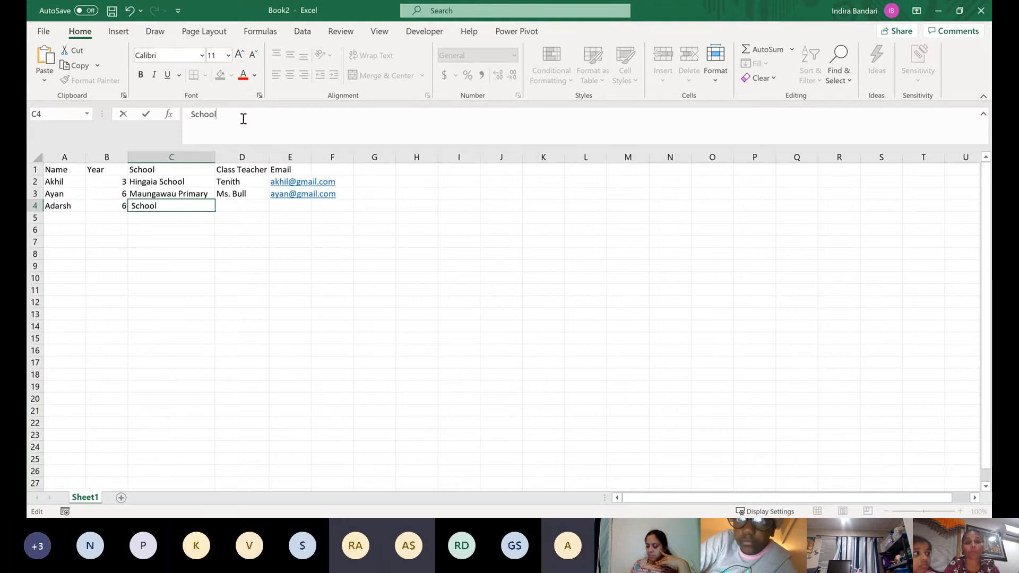
{"action": "key", "text": "Return"}
{"action": "key", "text": "Up"}
{"action": "key", "text": "Right"}
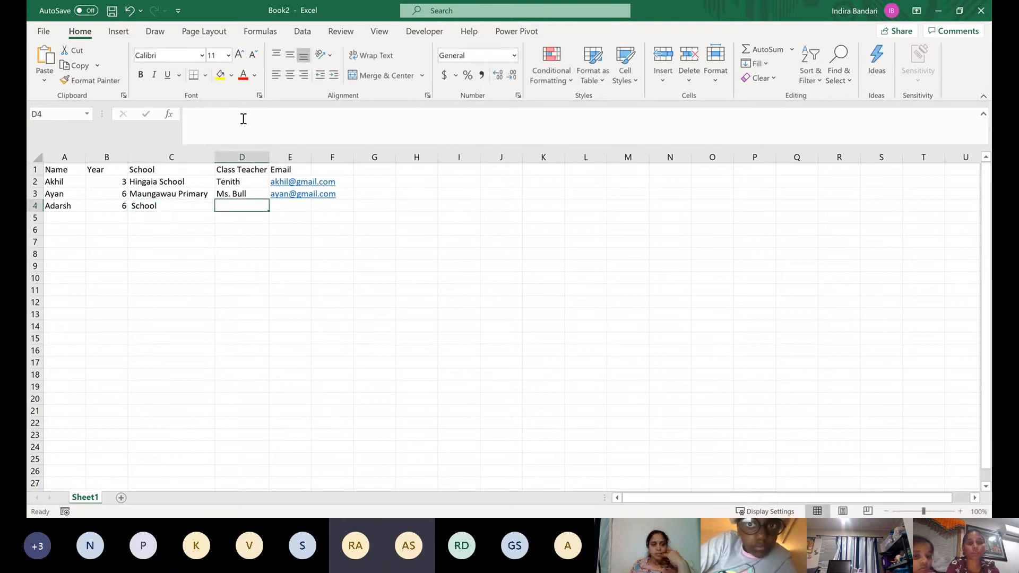
{"action": "left_click", "coordinate": [195, 206]}
{"action": "left_click", "coordinate": [193, 116]}
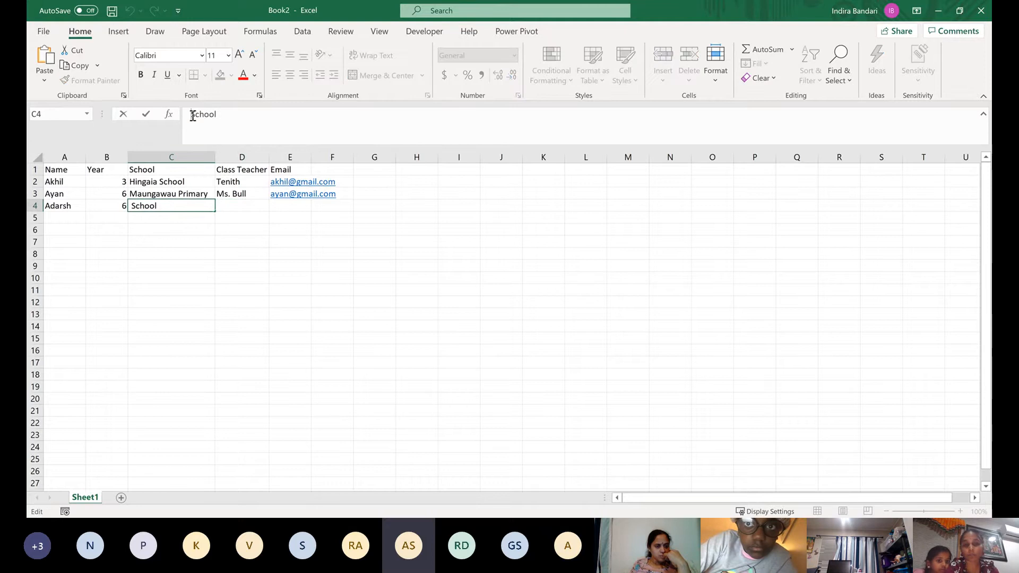
{"action": "type", "text": "Waterloo"}
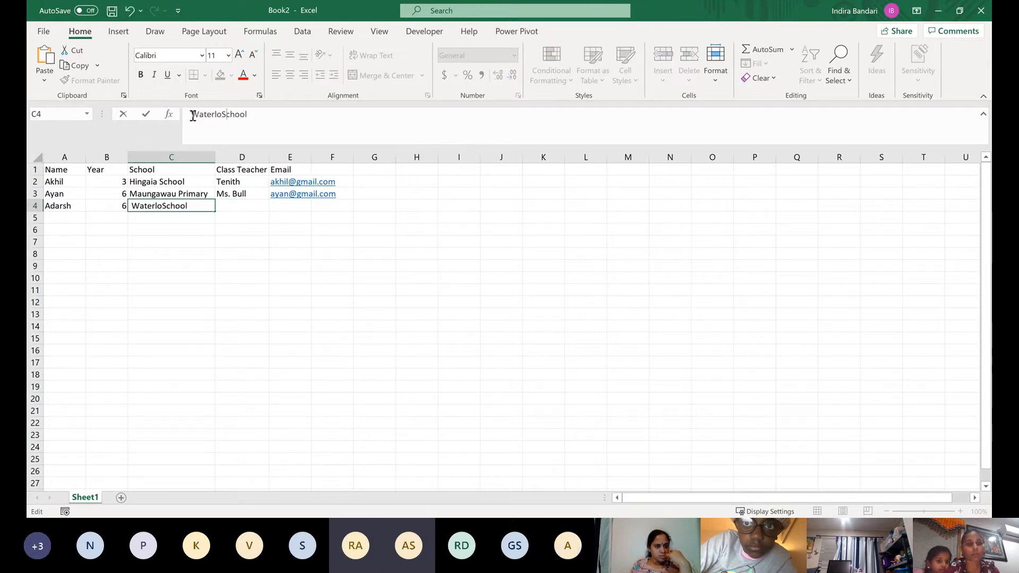
Complete the third record with the class teacher's name in D4 and the student's email address in E4
{"action": "left_click", "coordinate": [246, 206]}
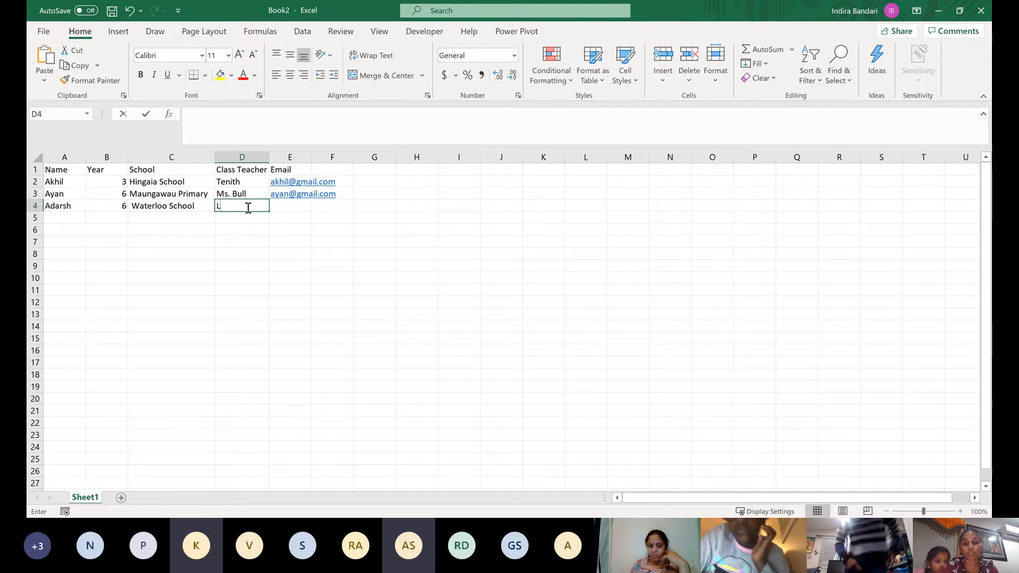
{"action": "type", "text": "Lee"}
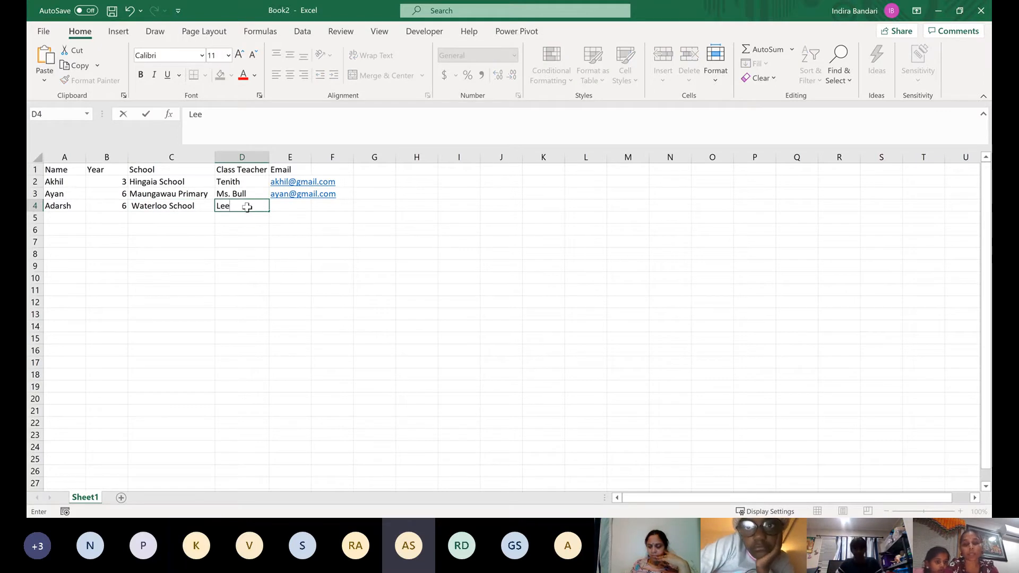
{"action": "key", "text": "Tab"}
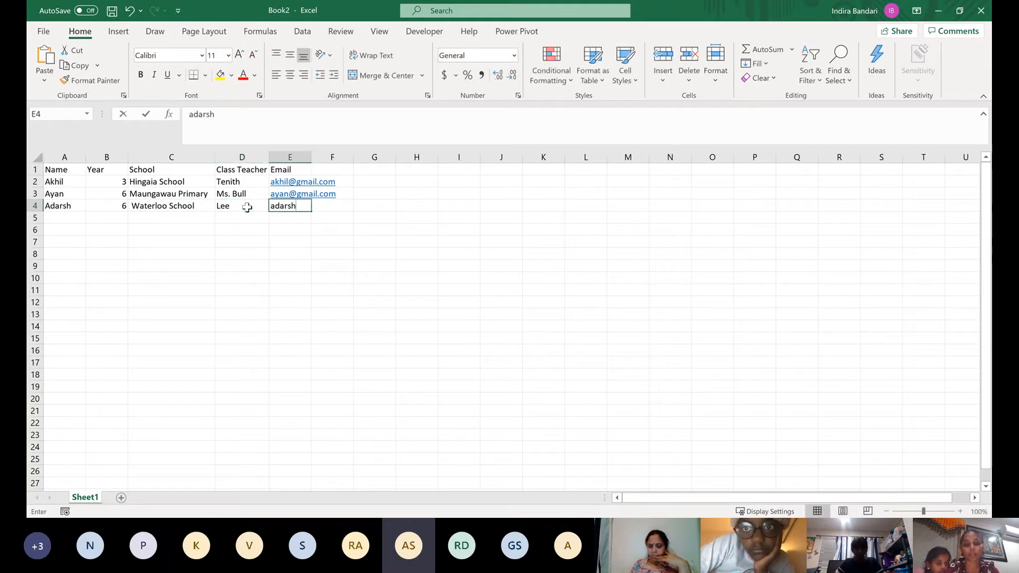
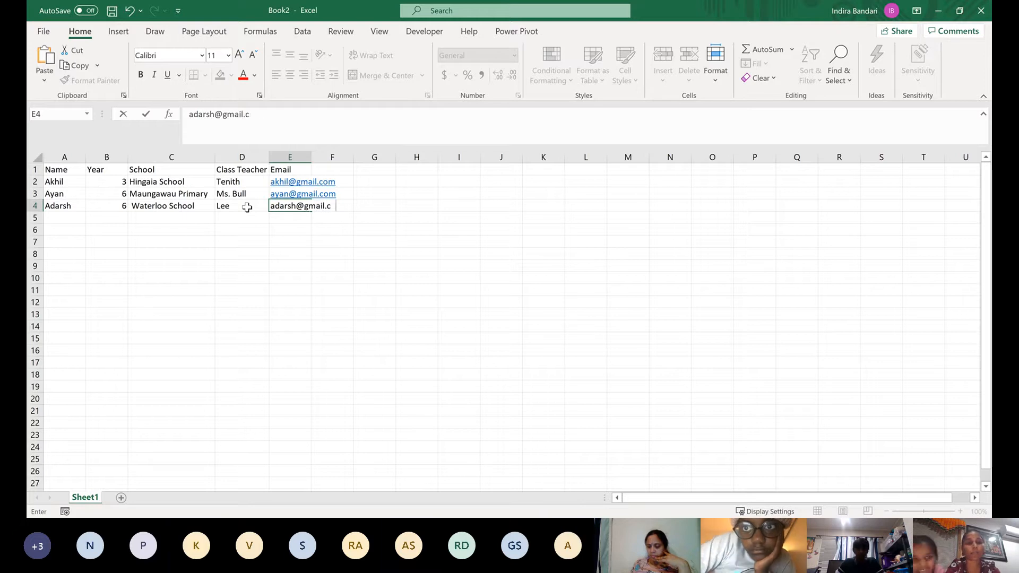
{"action": "key", "text": "Return"}
Start the fourth record in row 5 with the student's name in A5 and 6 as the year
{"action": "key", "text": "Left"}
{"action": "key", "text": "Left"}
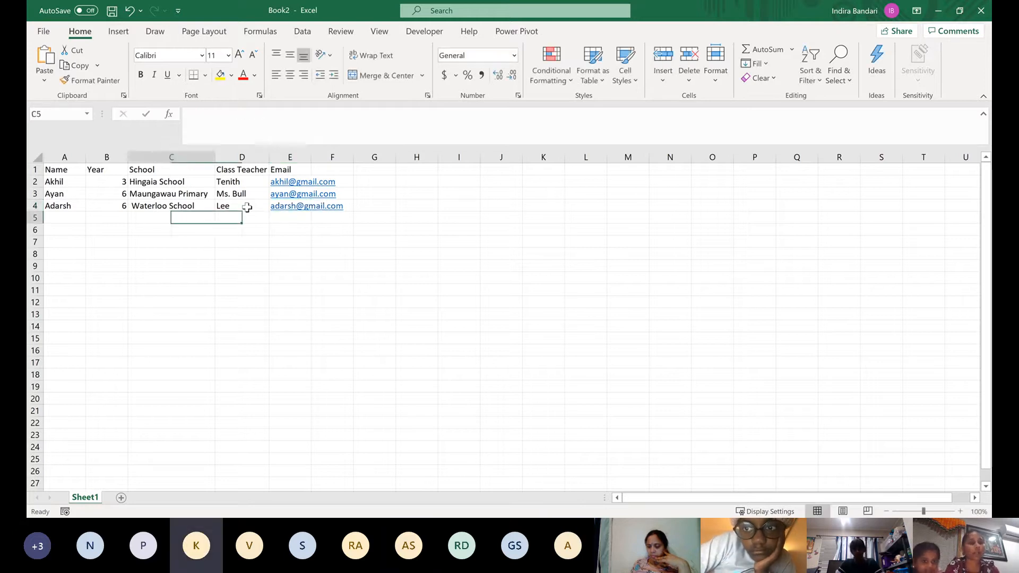
{"action": "key", "text": "Left"}
{"action": "key", "text": "Left"}
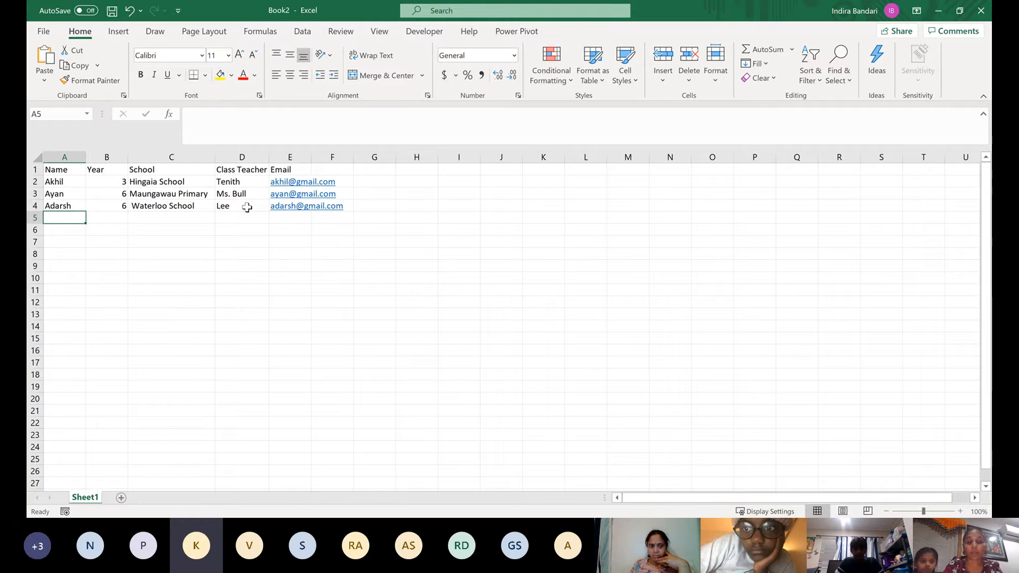
{"action": "type", "text": "diti"}
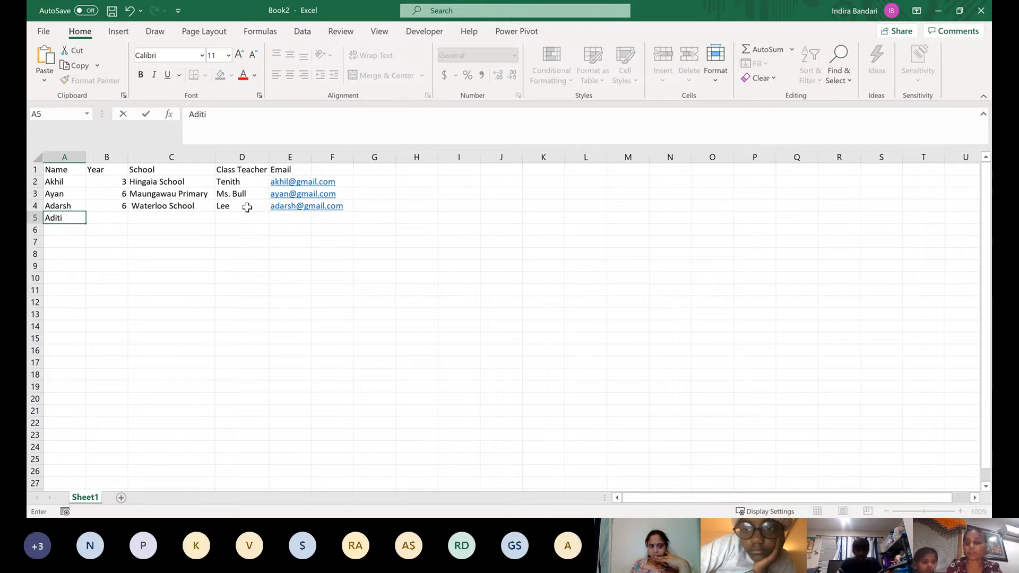
{"action": "key", "text": "Tab"}
{"action": "type", "text": "6"}
{"action": "key", "text": "Tab"}
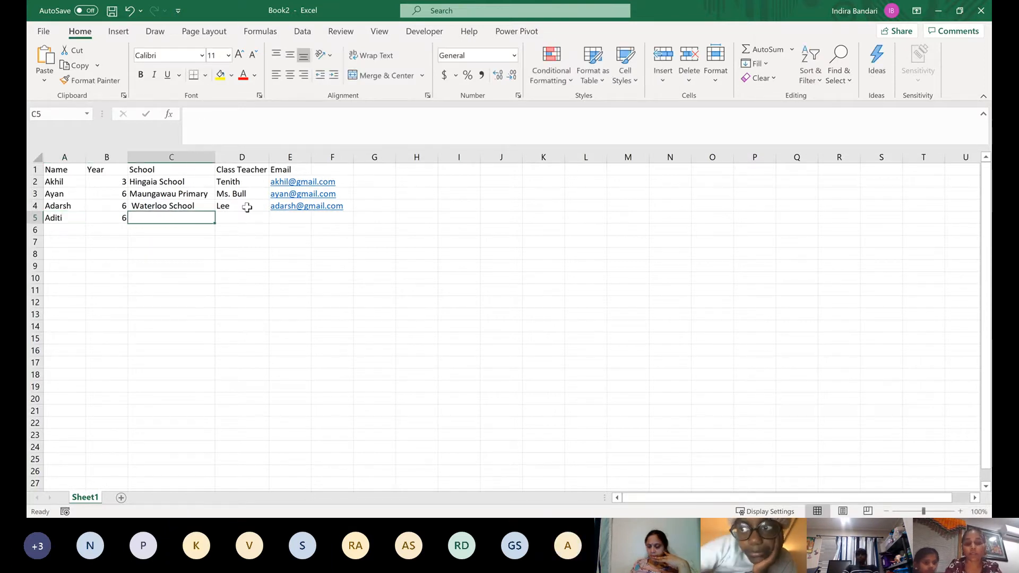
{"action": "type", "text": "Eden"}
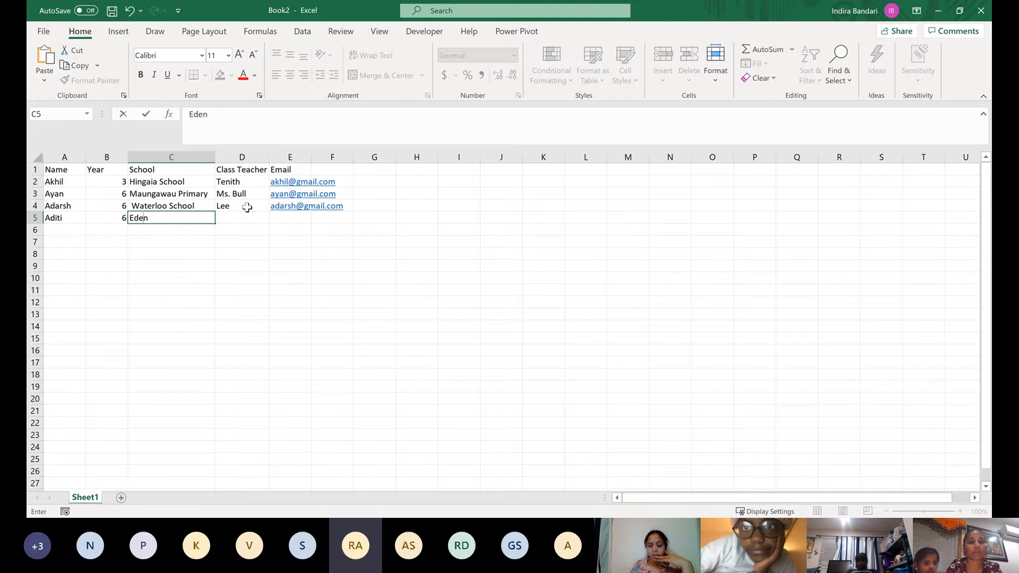
{"action": "key", "text": "BackSpace"}
{"action": "key", "text": "BackSpace"}
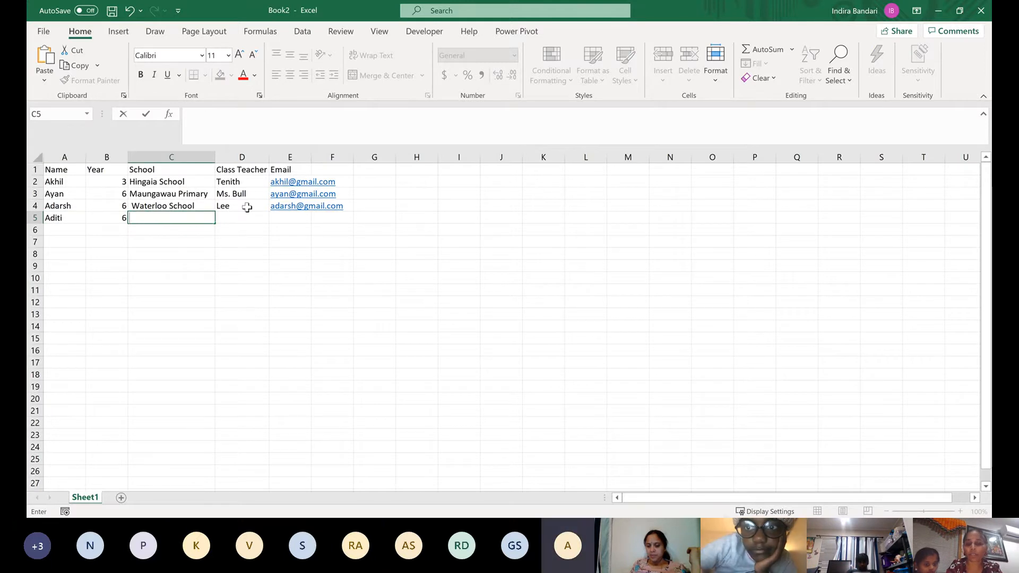
{"action": "key", "text": "Escape"}
Change the fourth student's year in B5 to 5
{"action": "key", "text": "Left"}
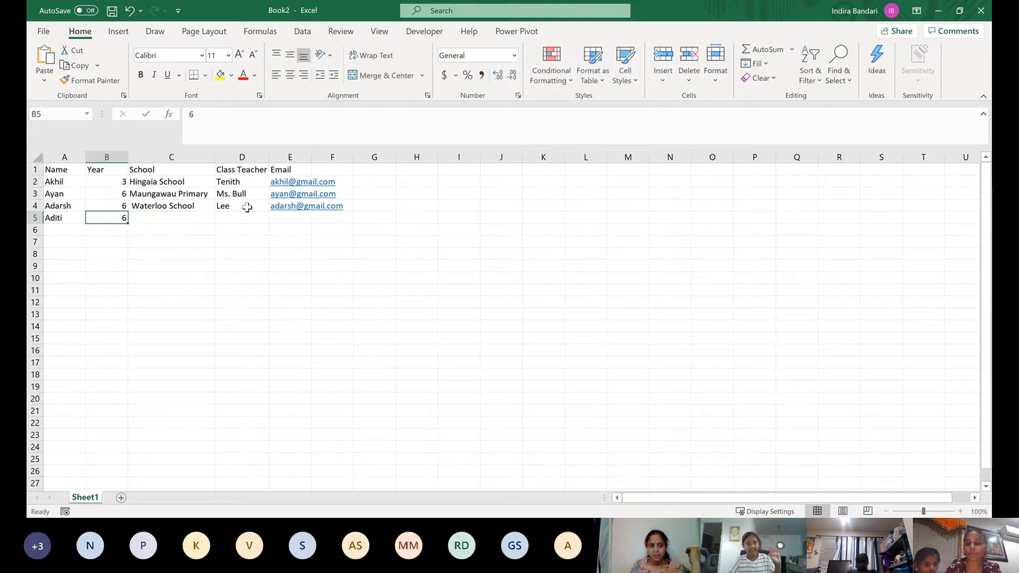
{"action": "type", "text": "5"}
{"action": "key", "text": "Tab"}
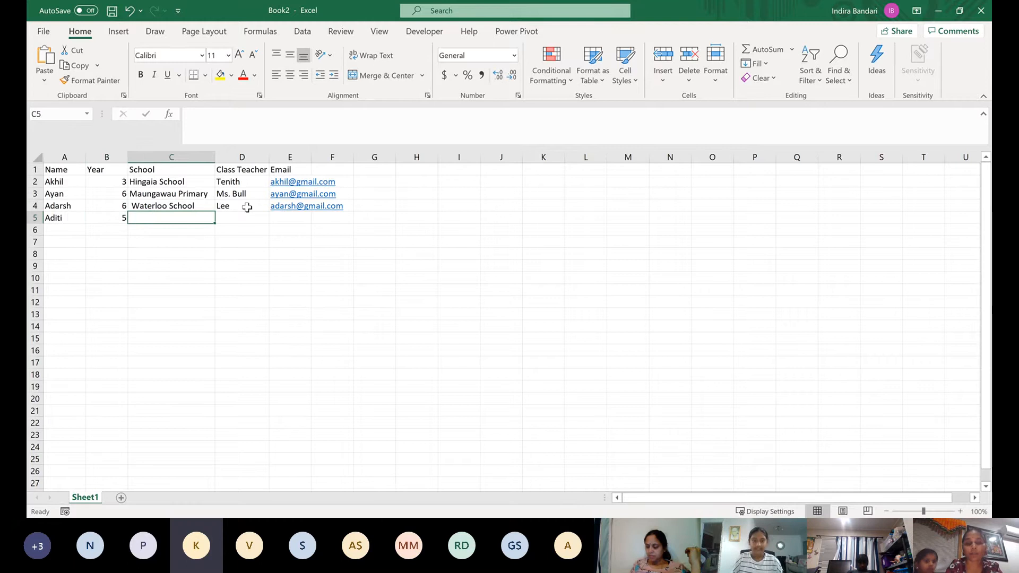
Enter Edendale Primary as the fourth student's school in C5
{"action": "type", "text": "A"}
{"action": "key", "text": "BackSpace"}
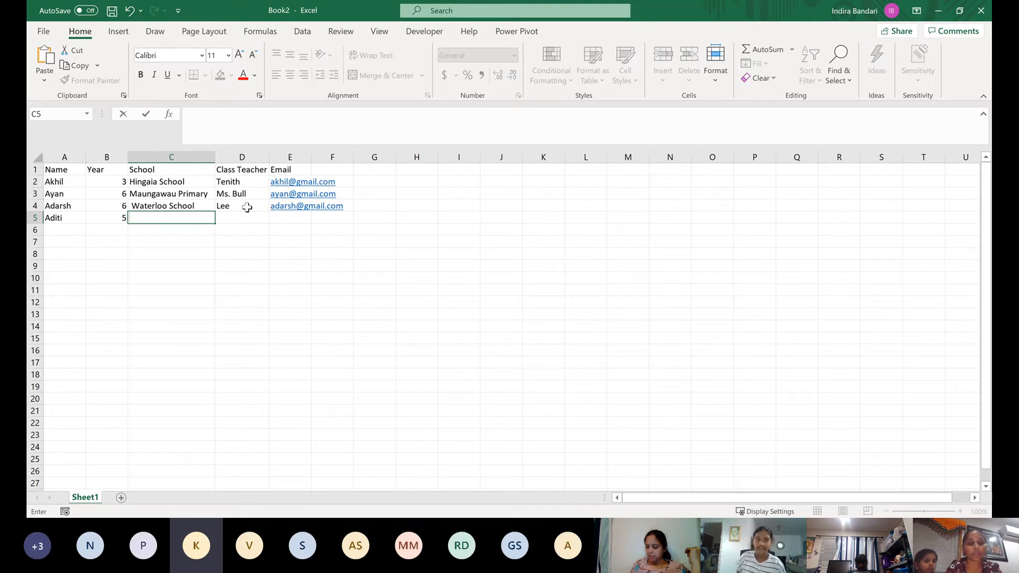
{"action": "type", "text": "Edendal"}
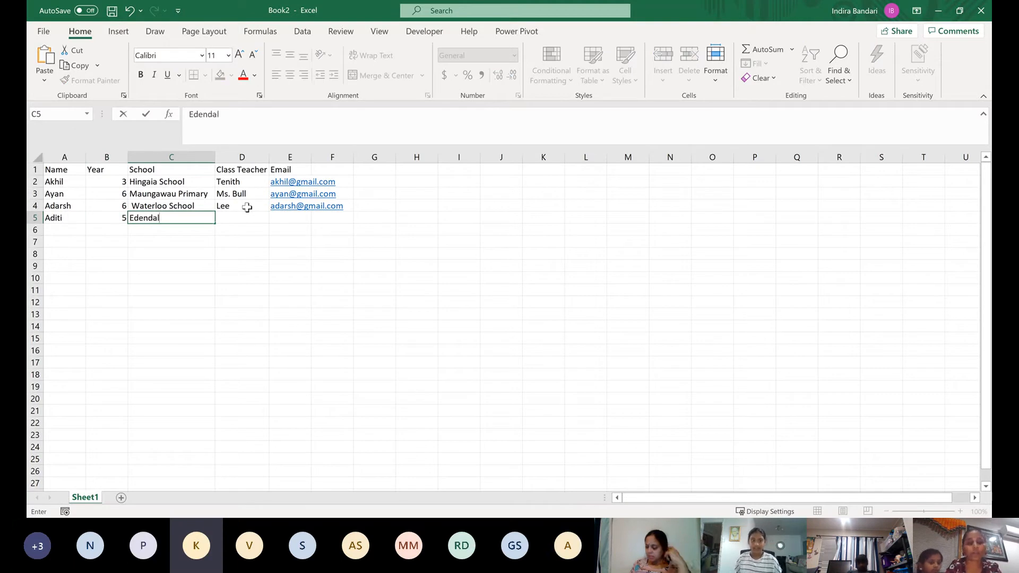
{"action": "type", "text": "e Primary"}
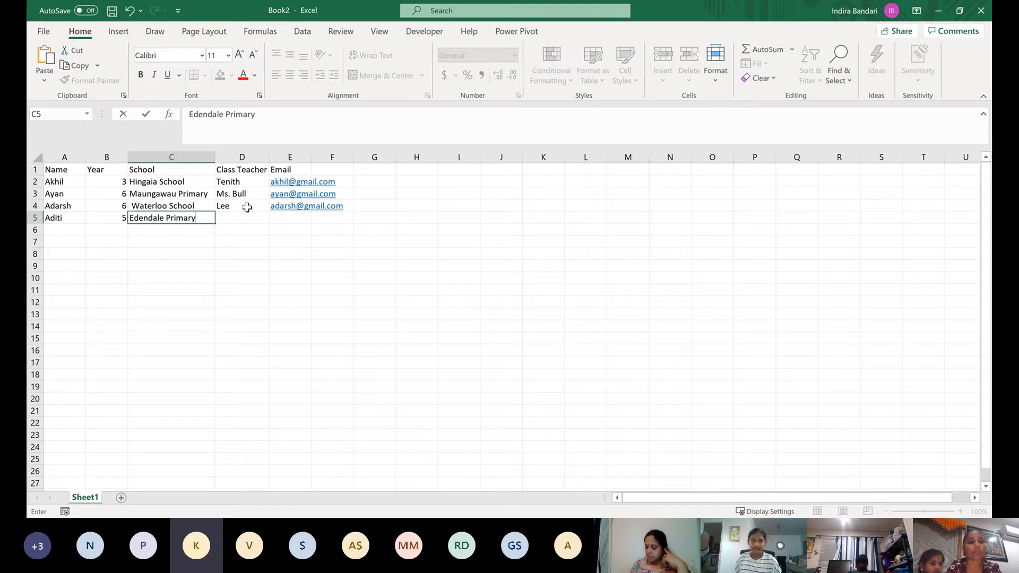
{"action": "key", "text": "Tab"}
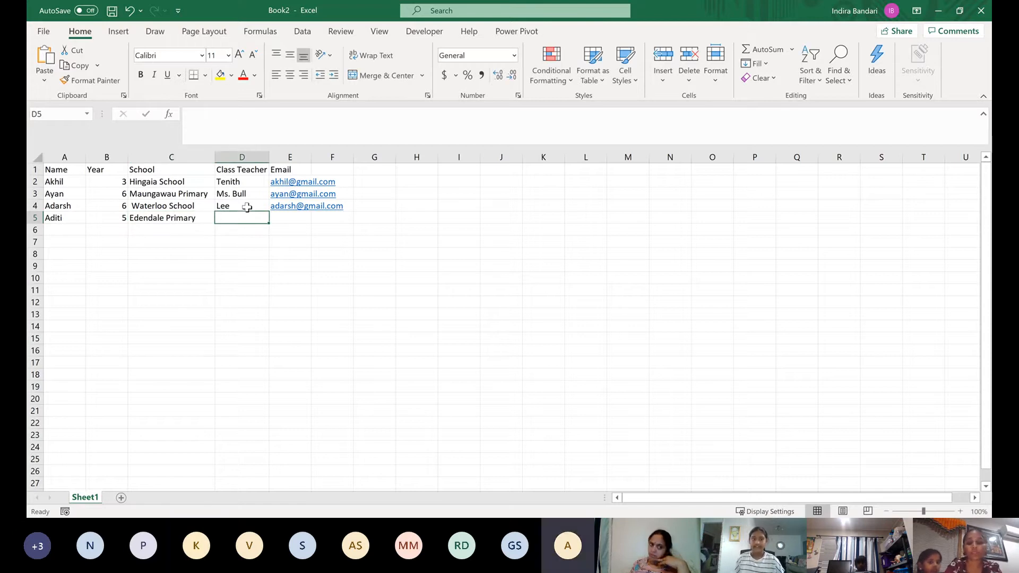
Complete the fourth record with the class teacher's name in D5 and the student's email address in E5
{"action": "type", "text": "Lily"}
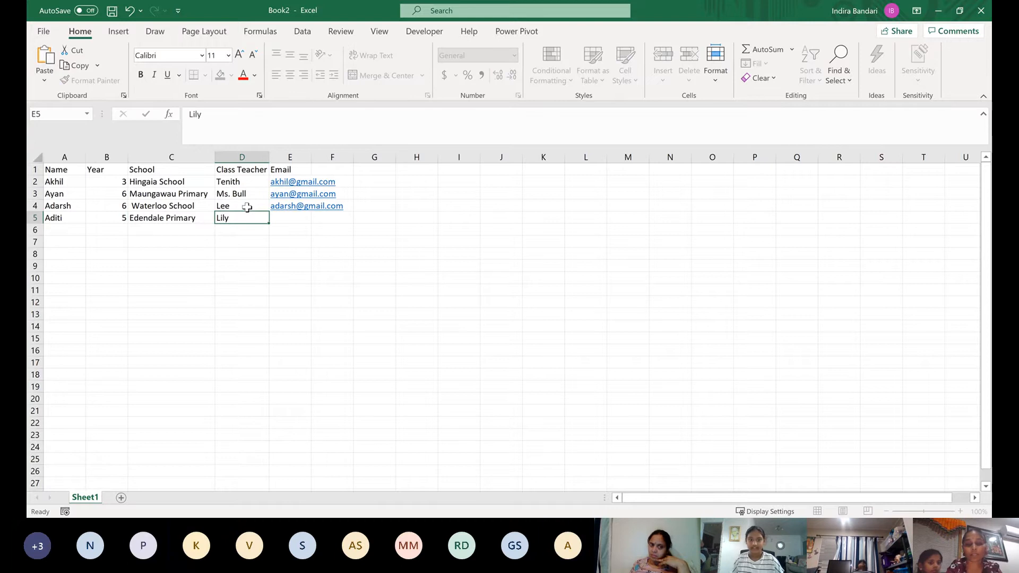
{"action": "key", "text": "Tab"}
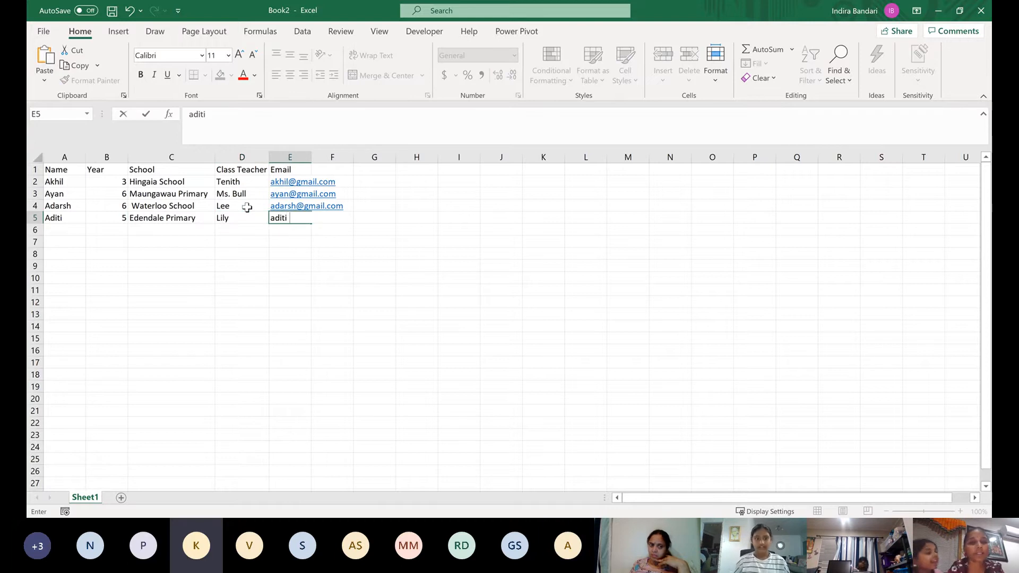
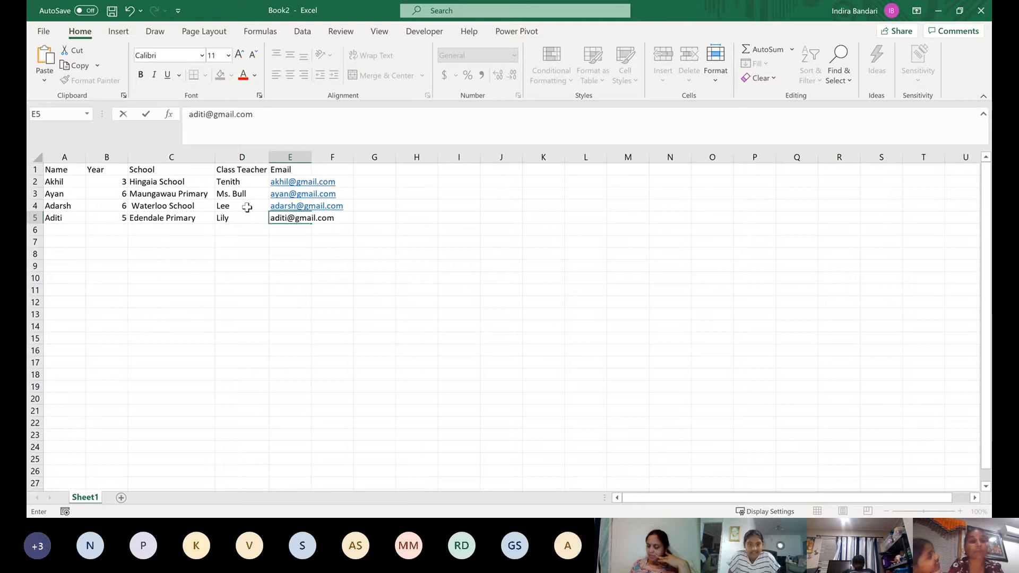
{"action": "key", "text": "Return"}
Start the fifth record in row 6 with the student's name in A6 and 9 as the year
{"action": "key", "text": "Left"}
{"action": "key", "text": "Left"}
{"action": "key", "text": "Left"}
{"action": "key", "text": "Left"}
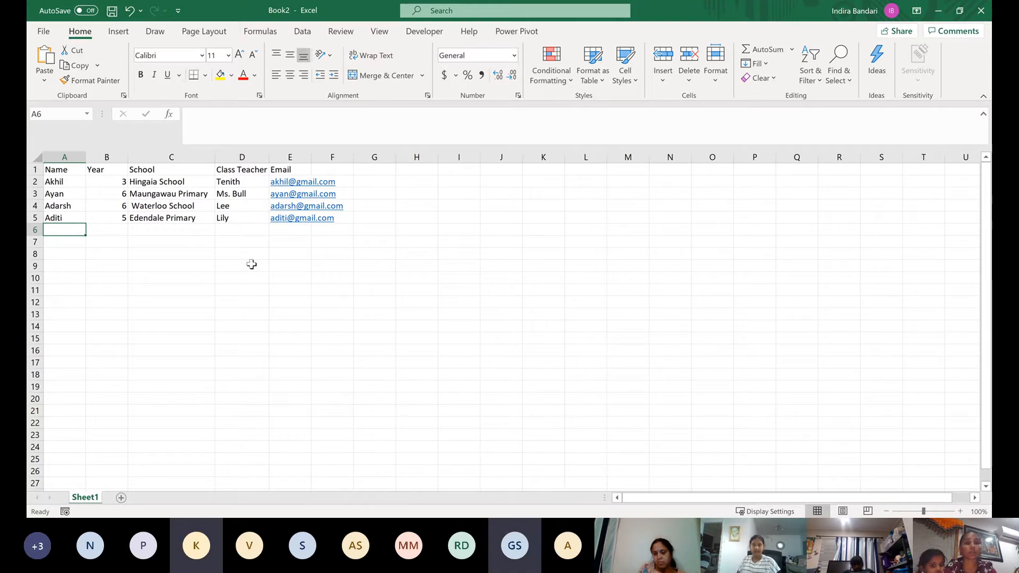
{"action": "type", "text": "G"}
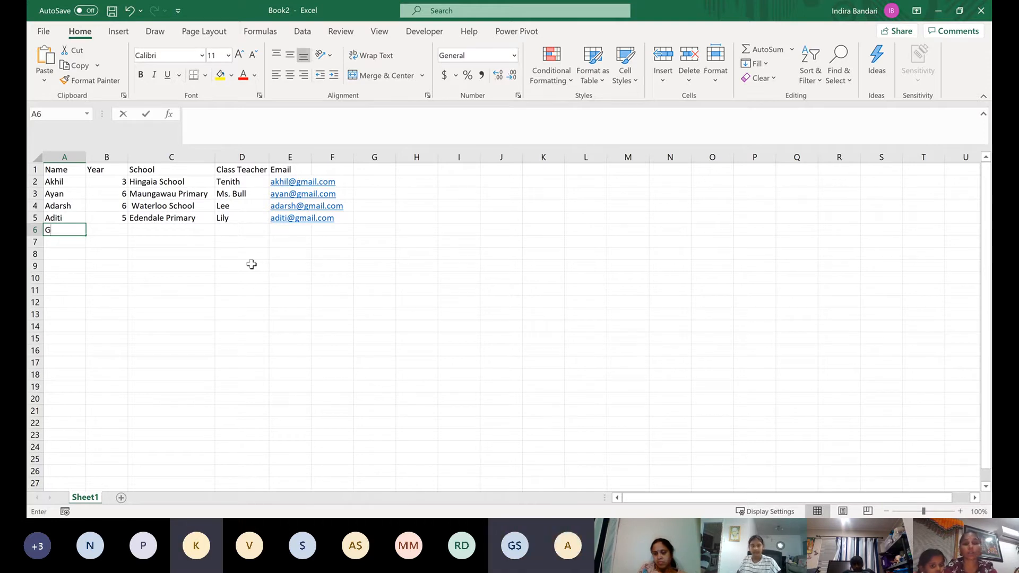
{"action": "type", "text": "aurav"}
{"action": "key", "text": "Tab"}
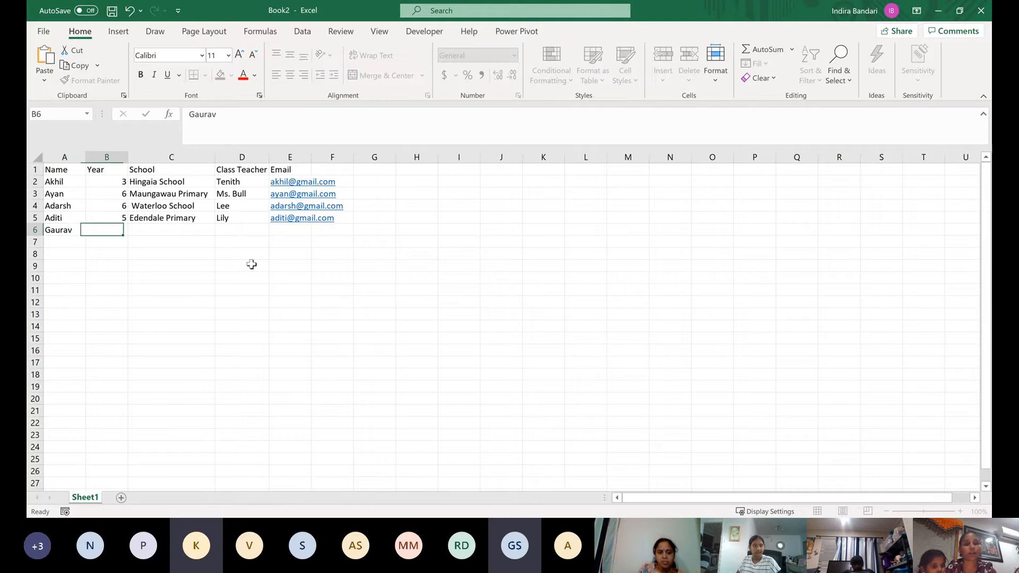
{"action": "type", "text": "9"}
{"action": "key", "text": "Tab"}
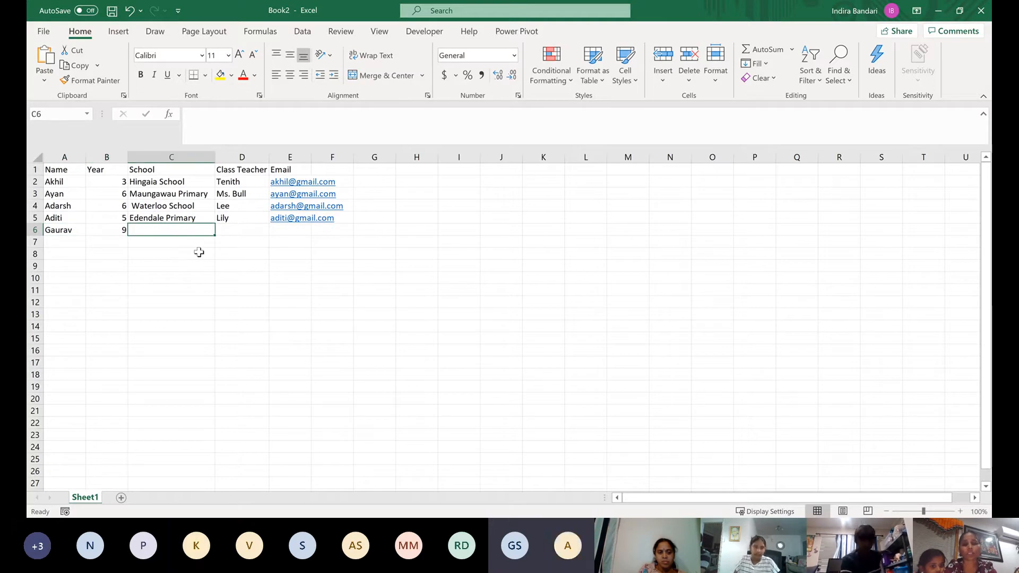
Enter HVHS High school as the fifth student's school in C6
{"action": "type", "text": "HVHS"}
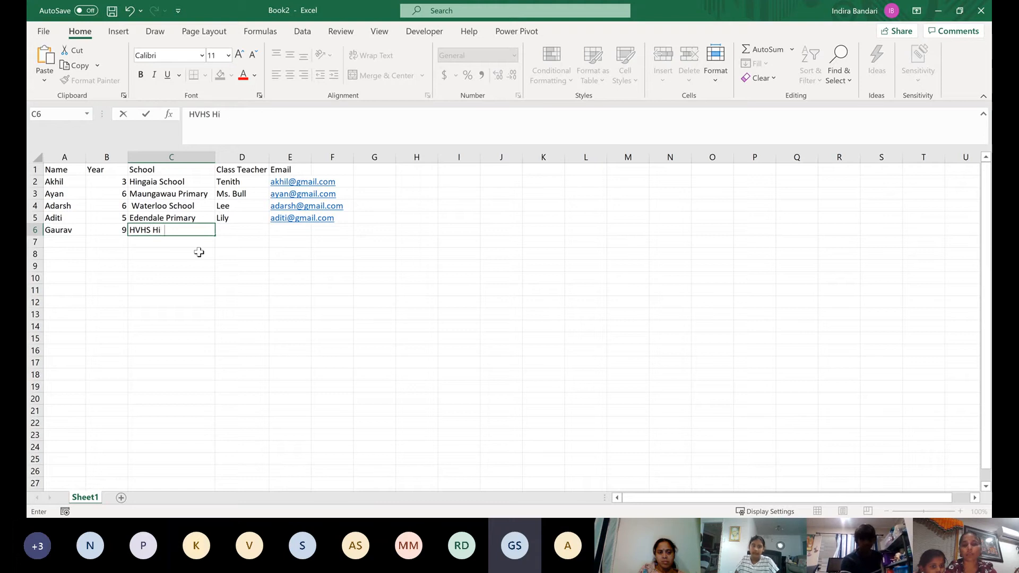
{"action": "type", "text": " High school"}
{"action": "key", "text": "Tab"}
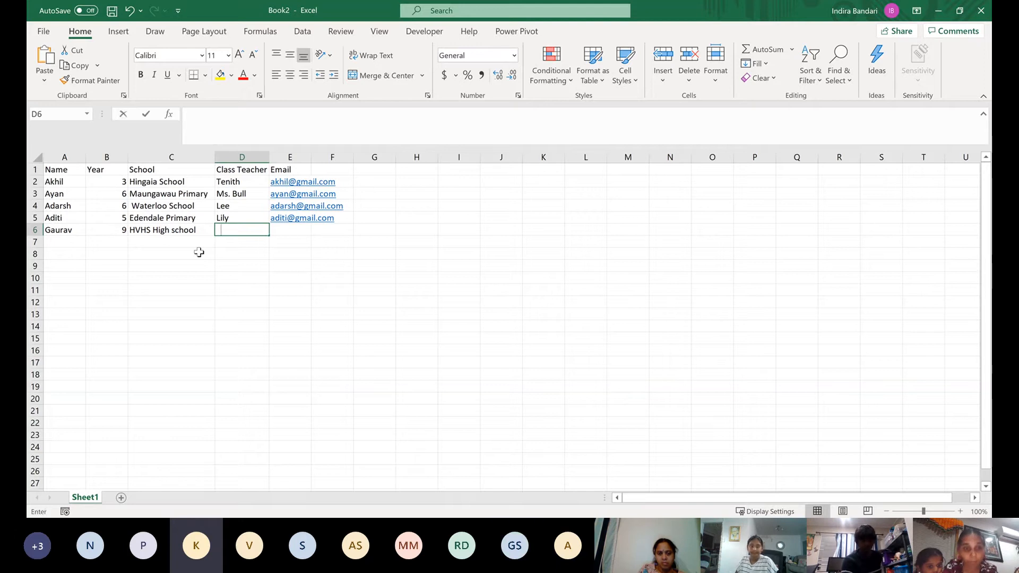
Enter the class teacher's name for the fifth student in D6
{"action": "type", "text": "EM"}
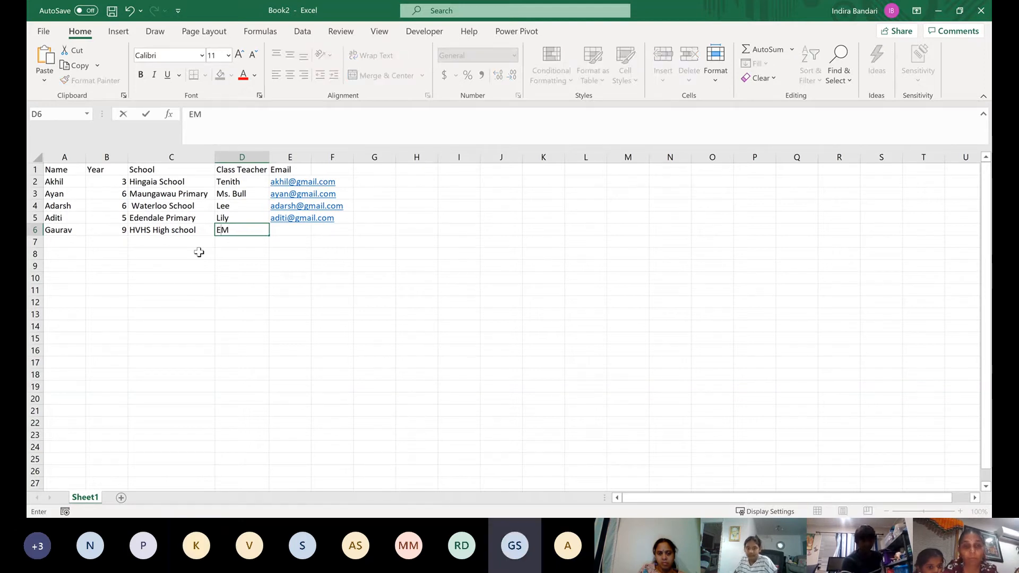
{"action": "key", "text": "BackSpace"}
{"action": "key", "text": "BackSpace"}
{"action": "type", "text": "M"}
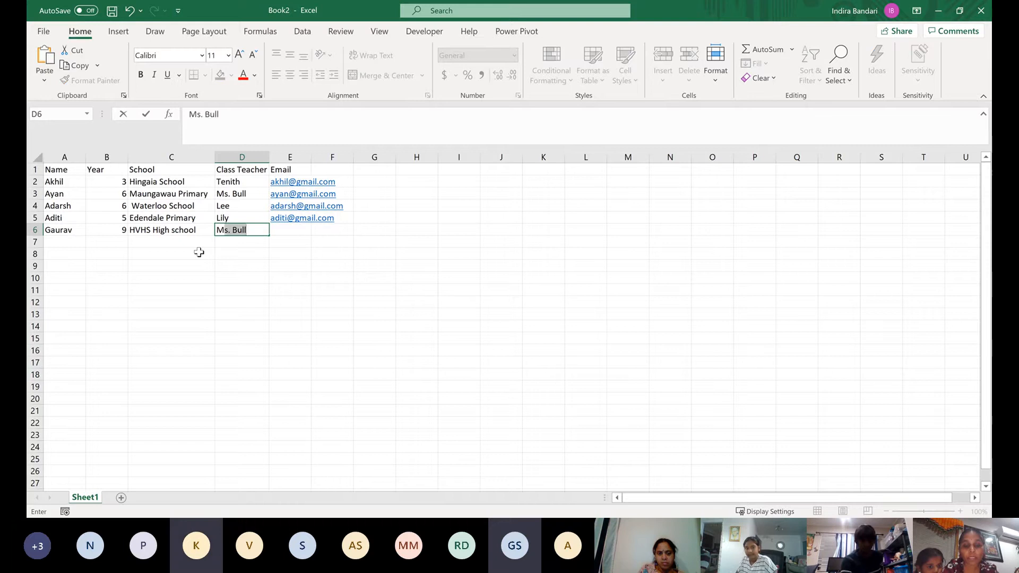
{"action": "type", "text": "eeham"}
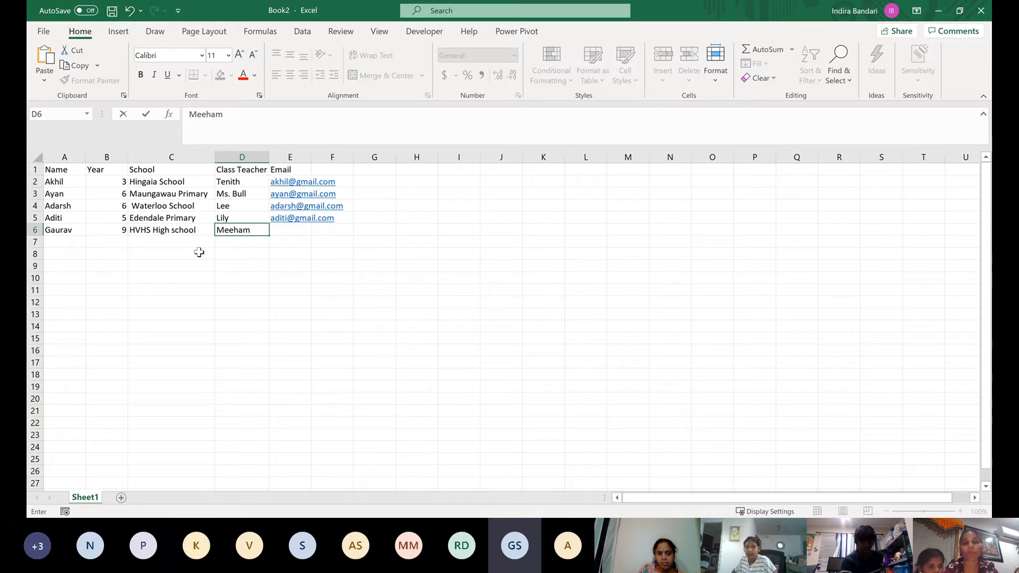
{"action": "key", "text": "Tab"}
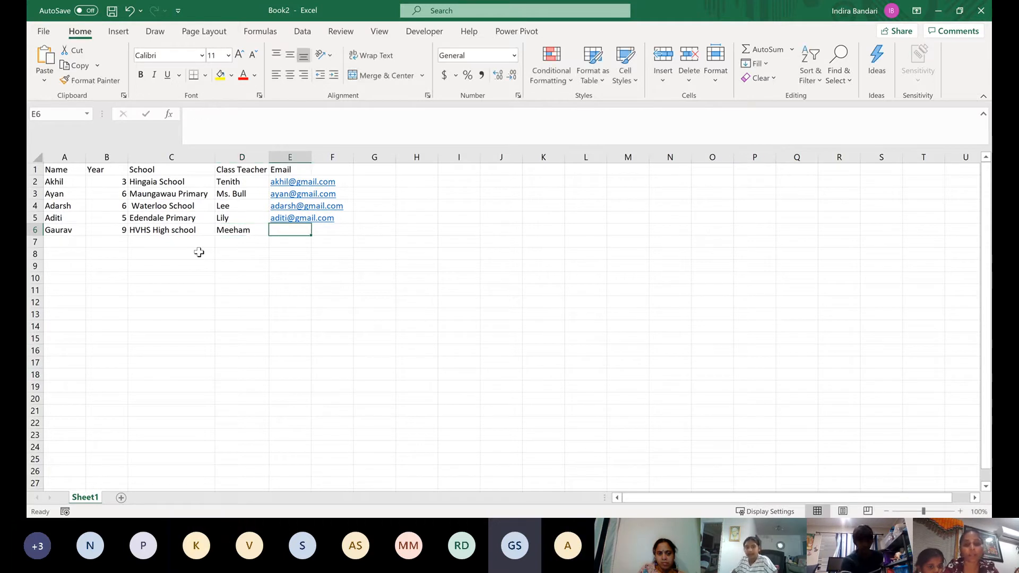
Correct the last letter of the class teacher's name for the fifth student in D6
{"action": "key", "text": "BackSpace"}
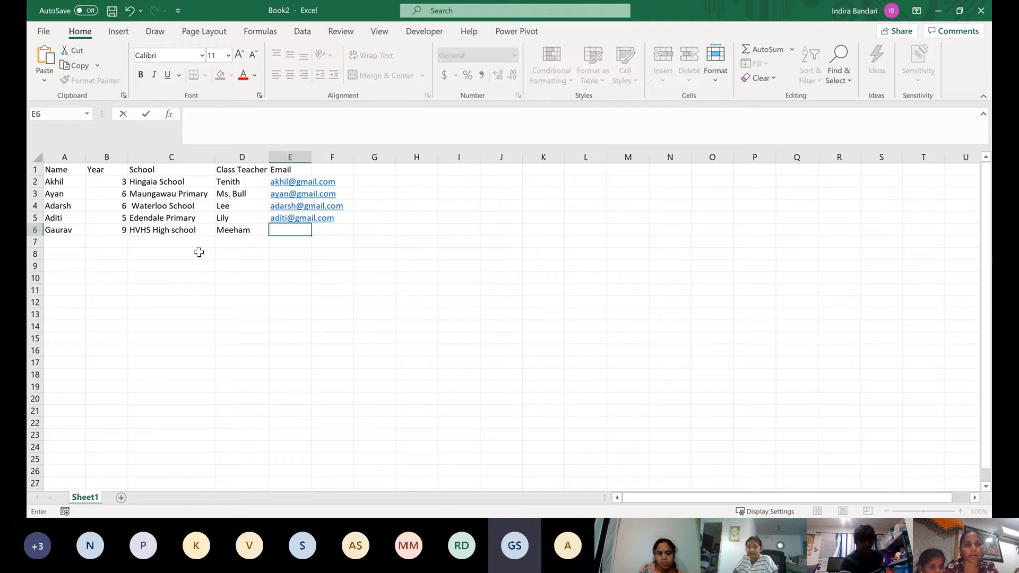
{"action": "left_click", "coordinate": [254, 229]}
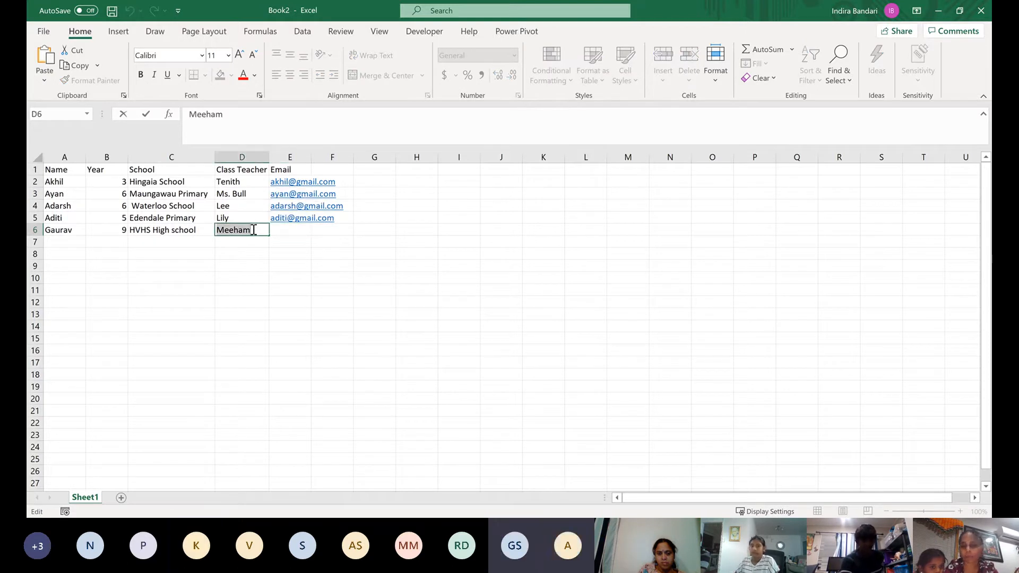
{"action": "key", "text": "BackSpace"}
{"action": "type", "text": "n"}
{"action": "key", "text": "Return"}
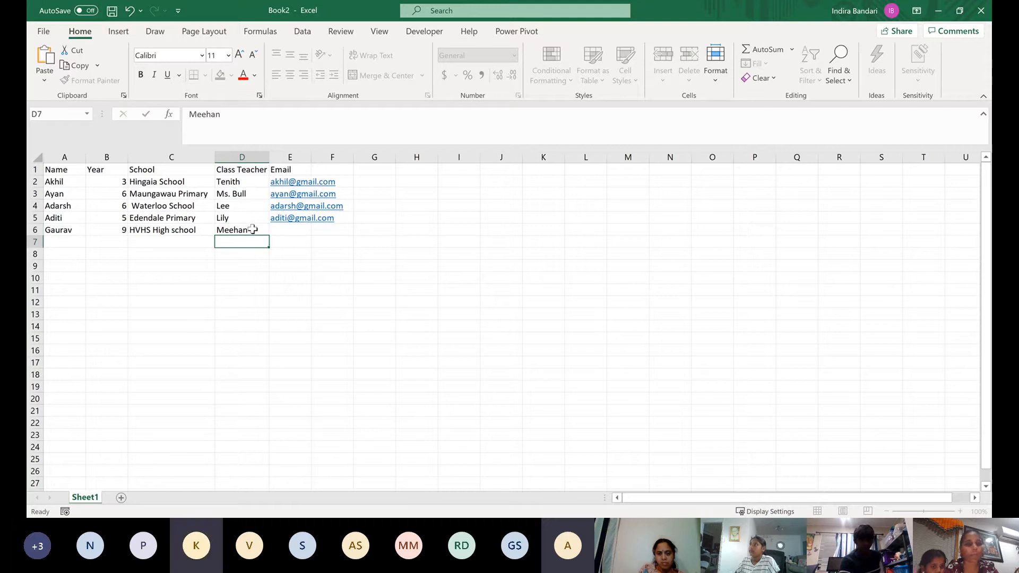
Enter the fifth student's email address in E6
{"action": "key", "text": "Up"}
{"action": "key", "text": "Right"}
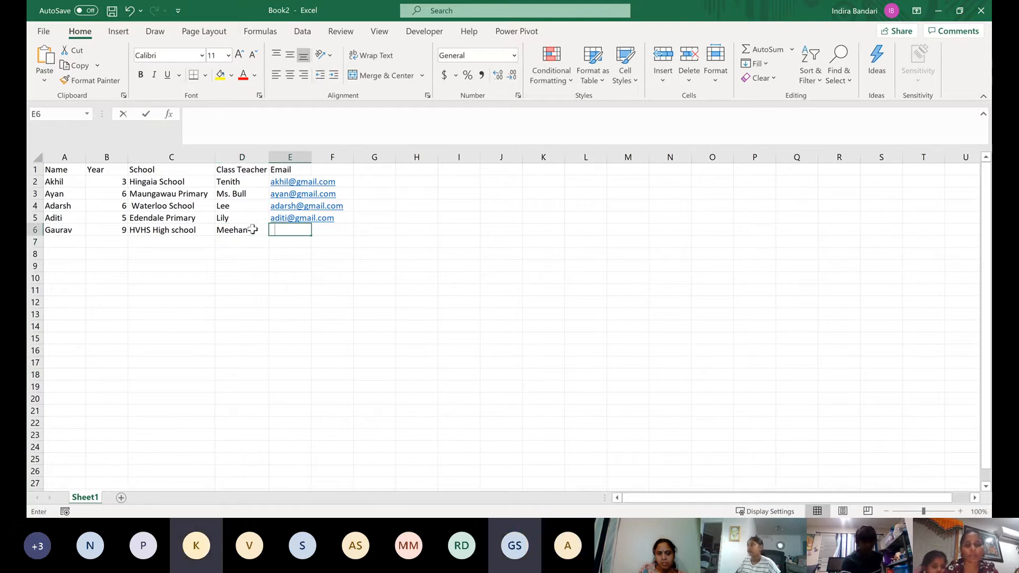
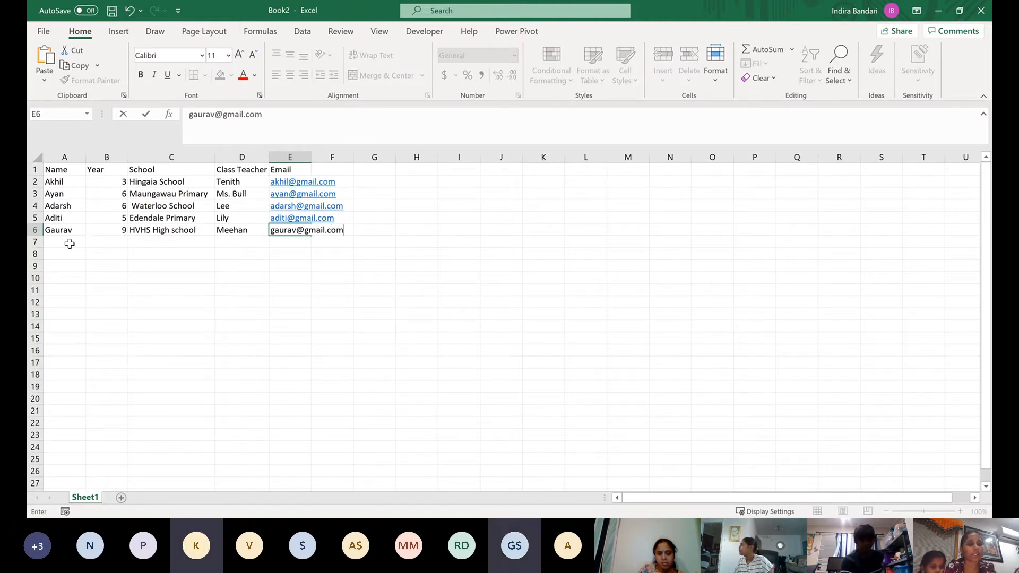
Start the sixth record in row 7 with the student's name in A7 and 6 as the year
{"action": "left_click", "coordinate": [69, 242]}
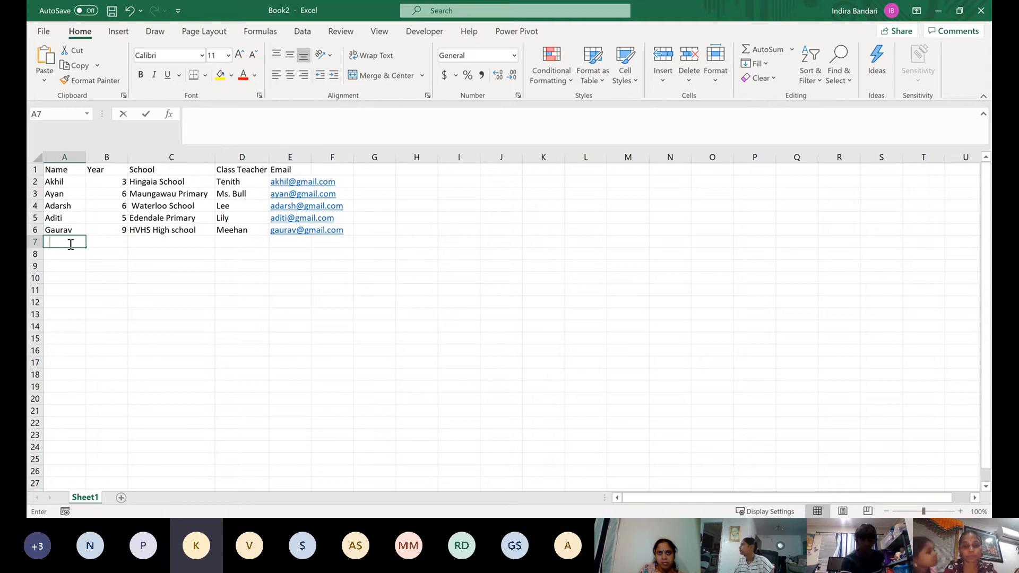
{"action": "type", "text": "Kritika"}
{"action": "key", "text": "Tab"}
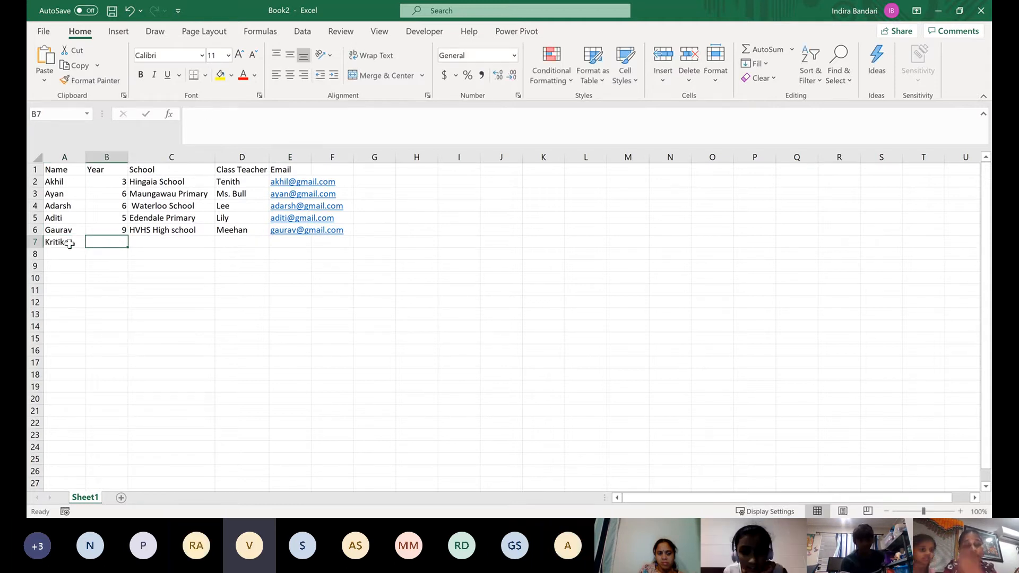
{"action": "type", "text": "6"}
{"action": "key", "text": "Tab"}
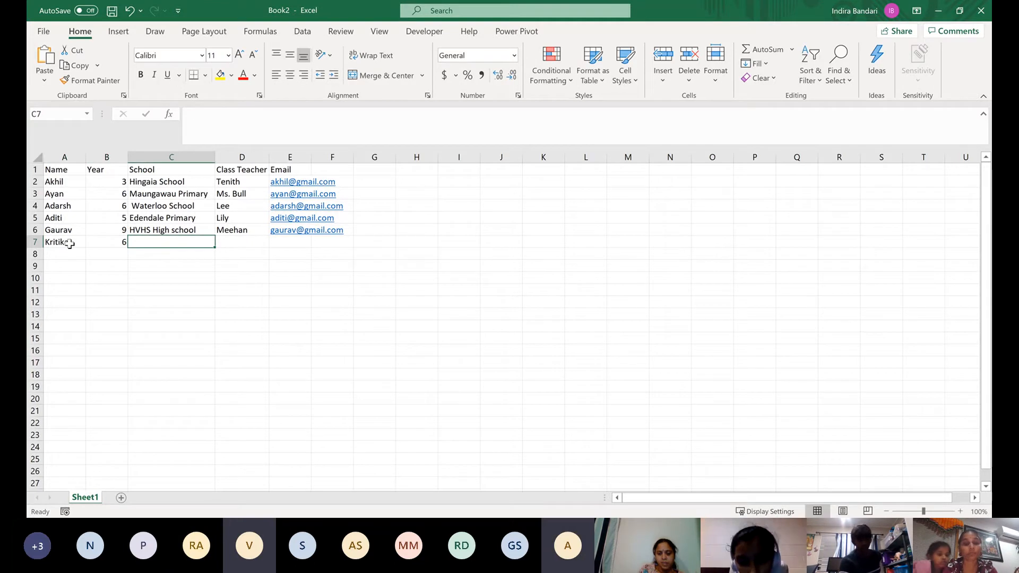
Enter Edendale Primary as the sixth student's school in C7
{"action": "type", "text": "Edenda"}
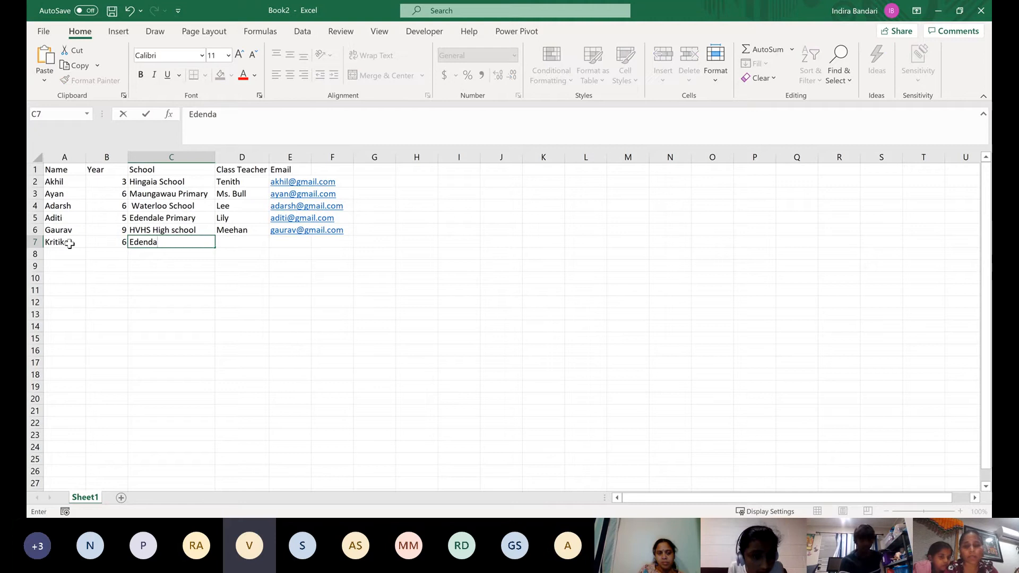
{"action": "type", "text": "tlle Primary"}
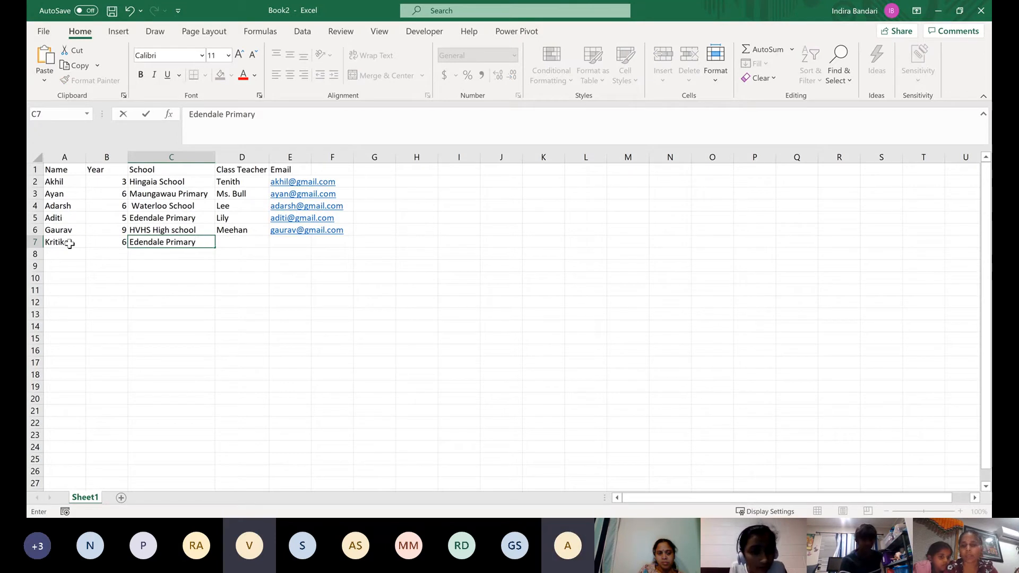
{"action": "key", "text": "Tab"}
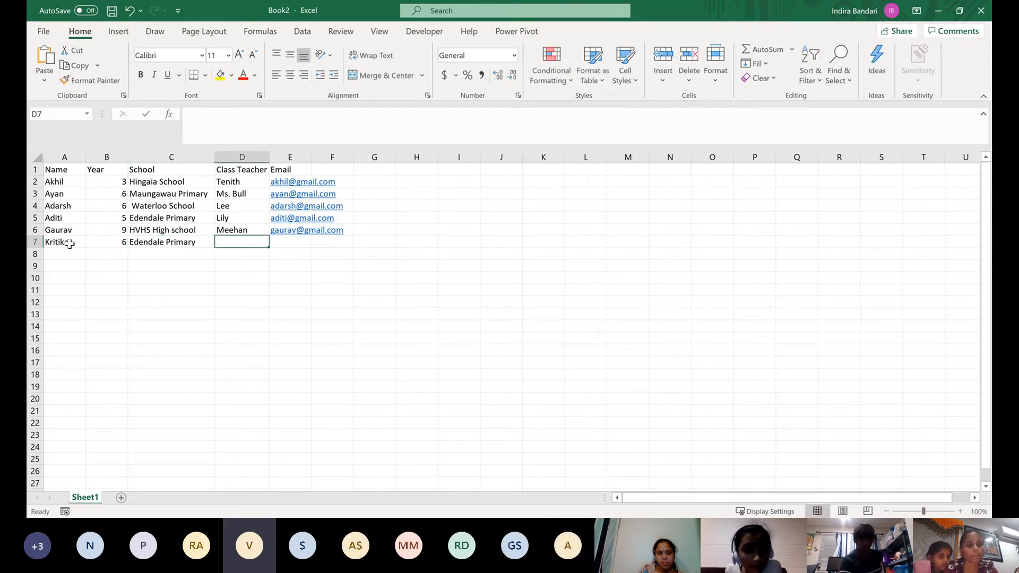
Complete the sixth record with the class teacher's name in D7 and the student's email address in E7
{"action": "type", "text": "Amanda"}
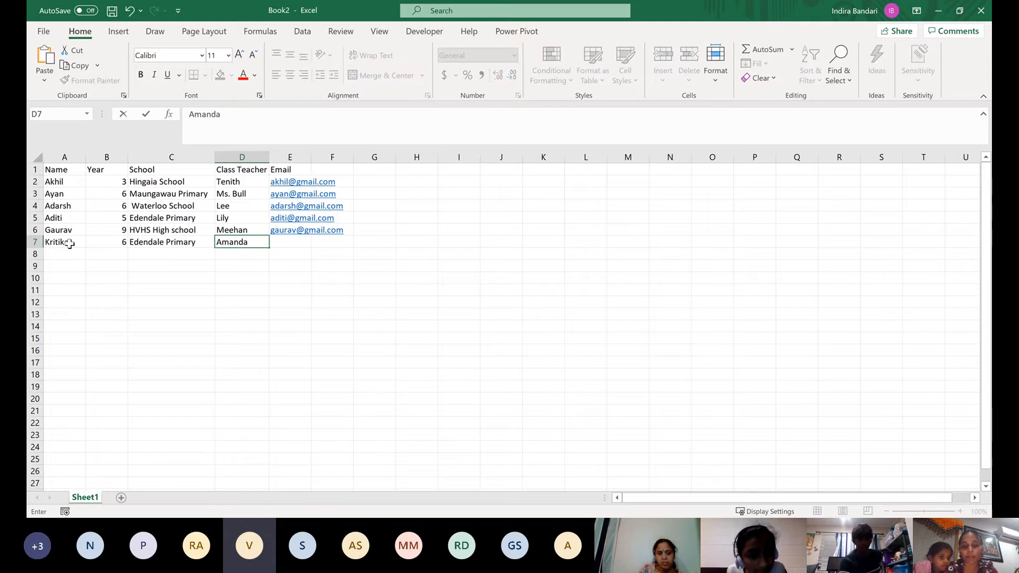
{"action": "key", "text": "Tab"}
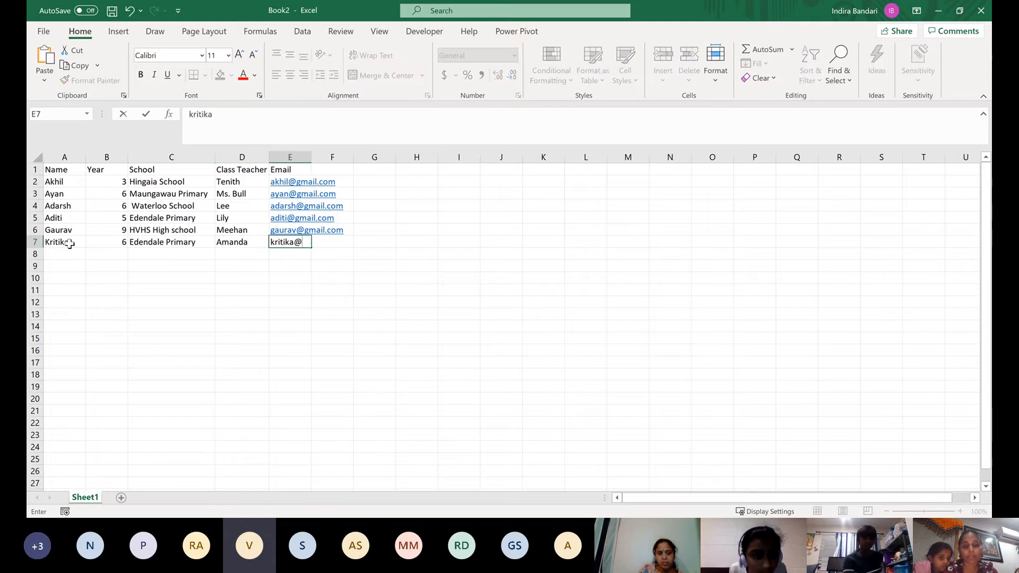
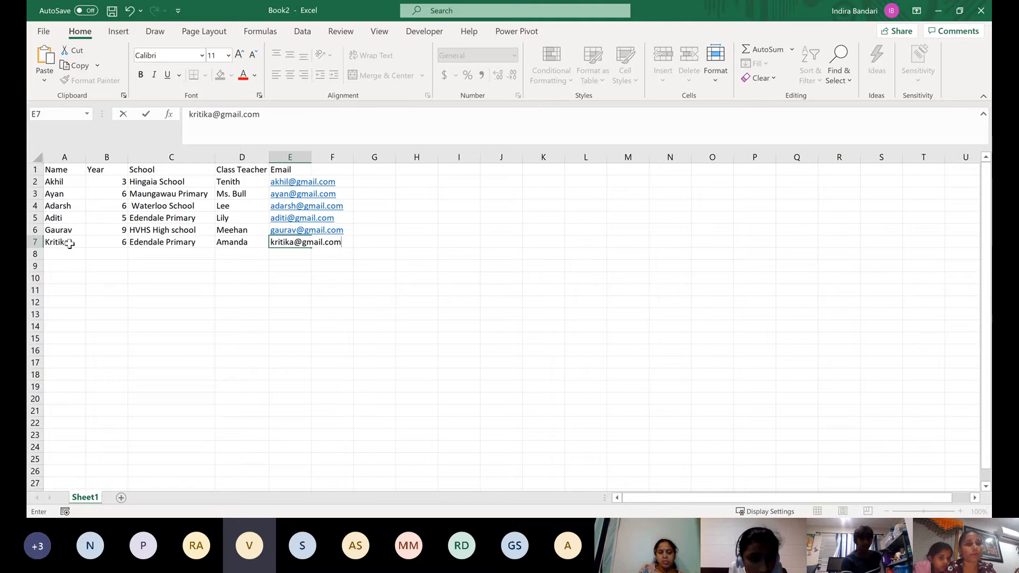
Start the seventh record in row 8 with the student's name in A8 and 5 as the year
{"action": "left_click", "coordinate": [73, 256]}
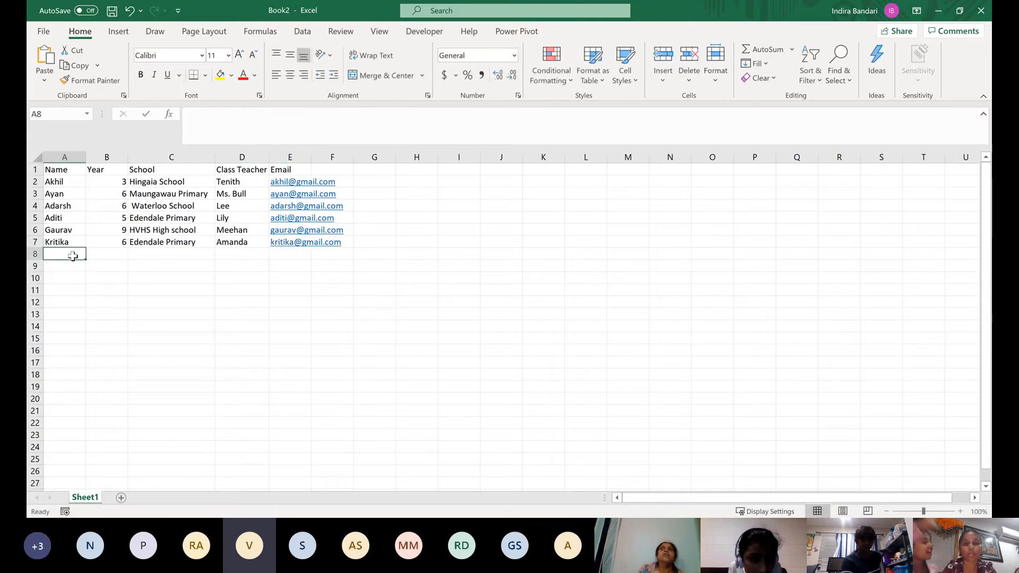
{"action": "type", "text": "Lasya"}
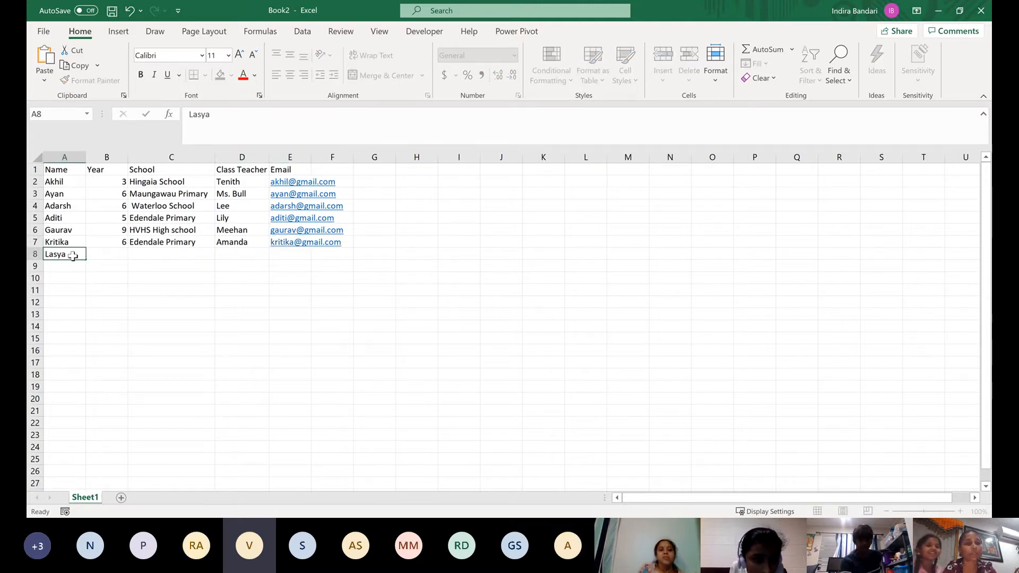
{"action": "key", "text": "Tab"}
{"action": "type", "text": "5"}
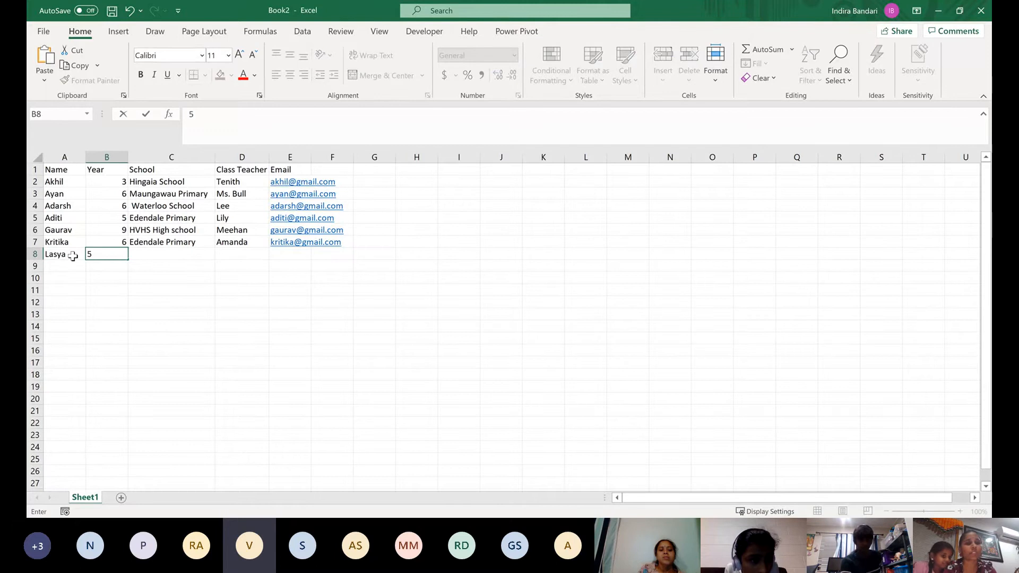
{"action": "key", "text": "Tab"}
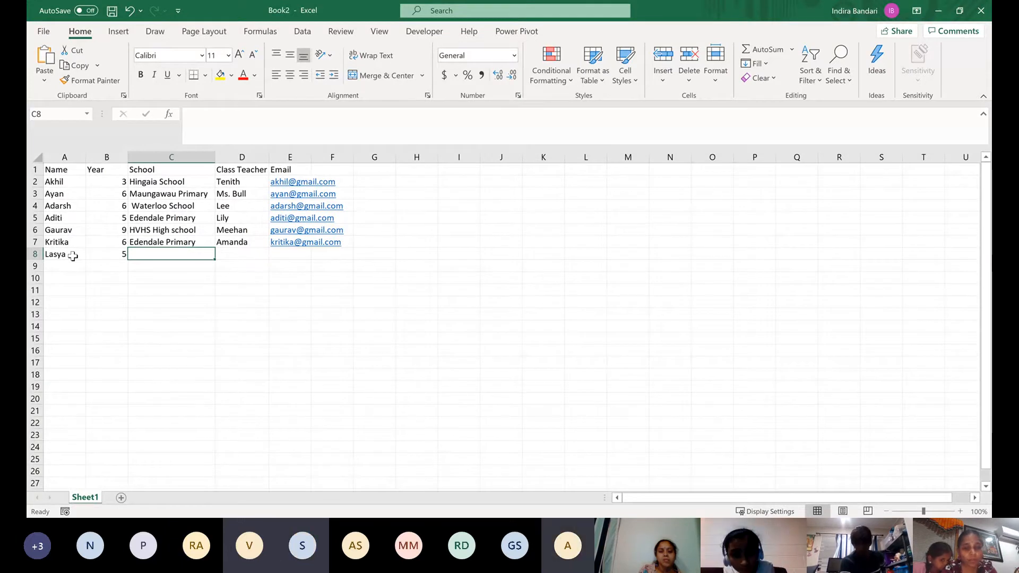
Enter Eilm Christian College as the seventh student's school in C8
{"action": "type", "text": "Eil"}
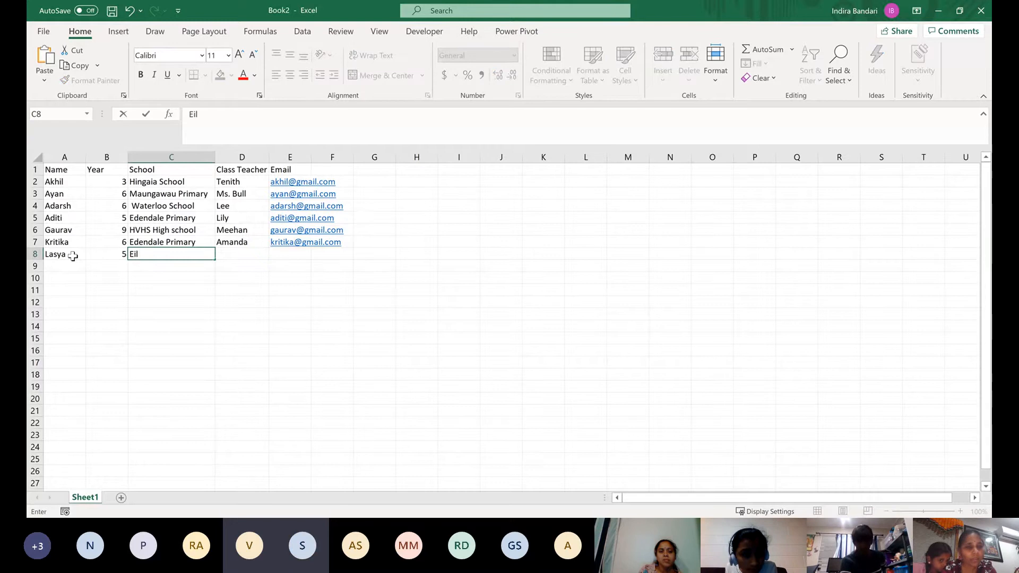
{"action": "type", "text": "m "}
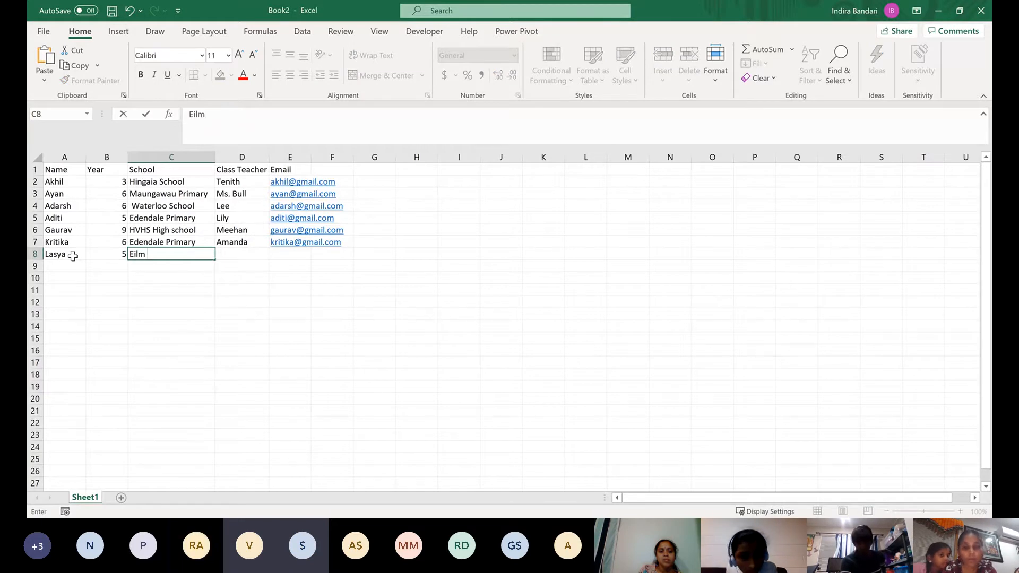
{"action": "type", "text": "Christian"}
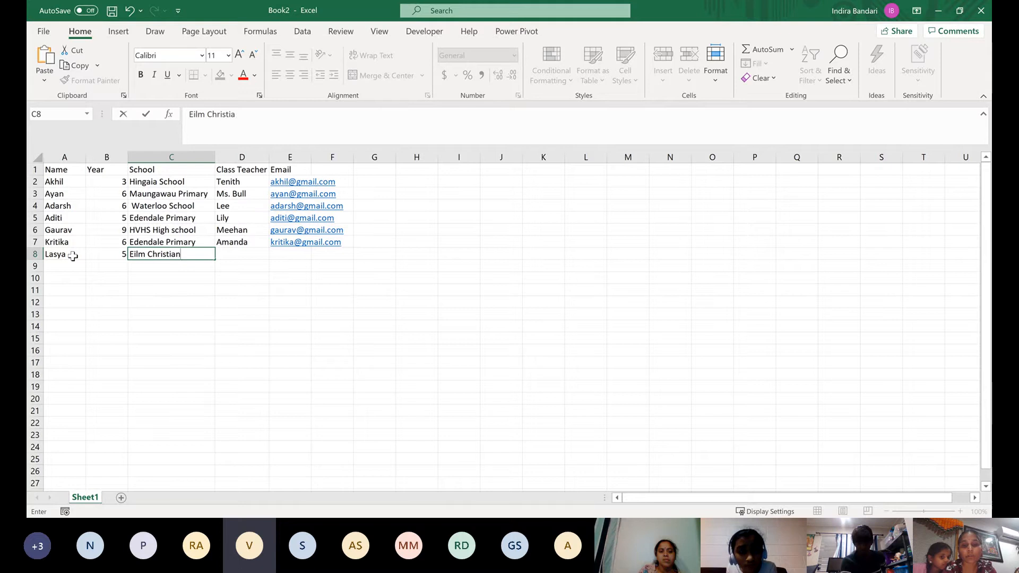
{"action": "type", "text": " College"}
{"action": "key", "text": "Tab"}
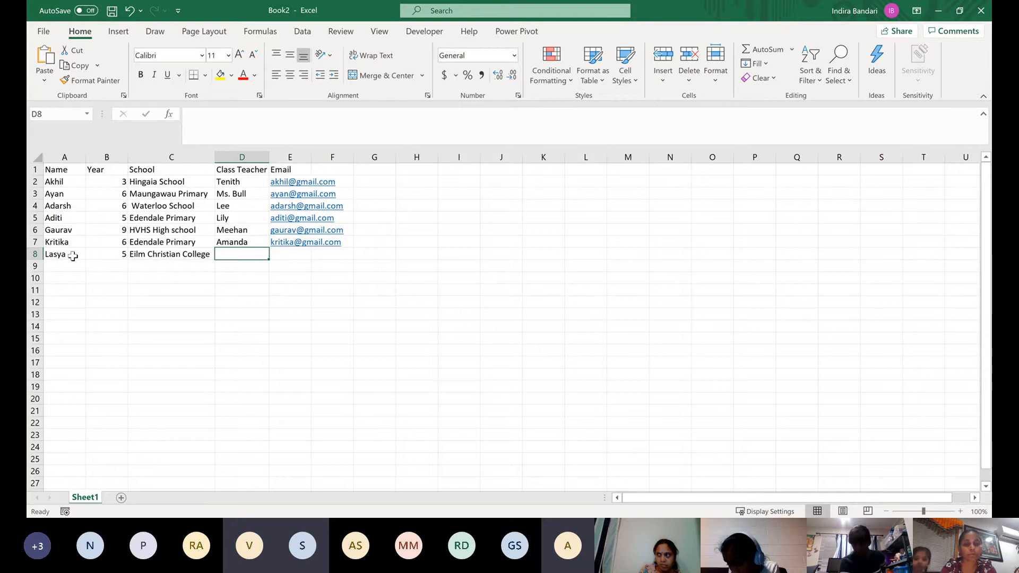
Enter a class teacher's name for the seventh student in D8 and begin the student's email address in E8
{"action": "type", "text": "Sall"}
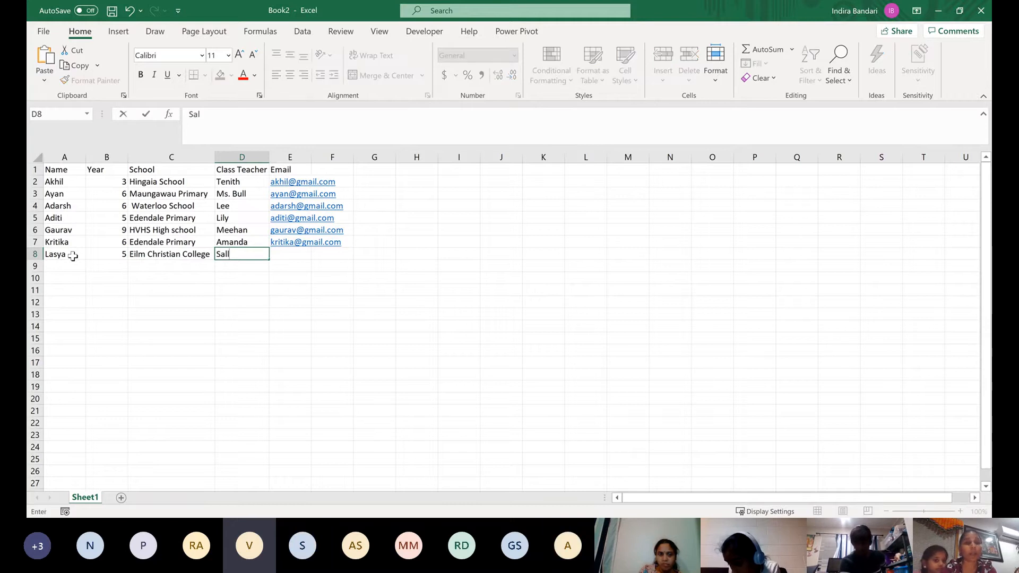
{"action": "type", "text": "Ella"}
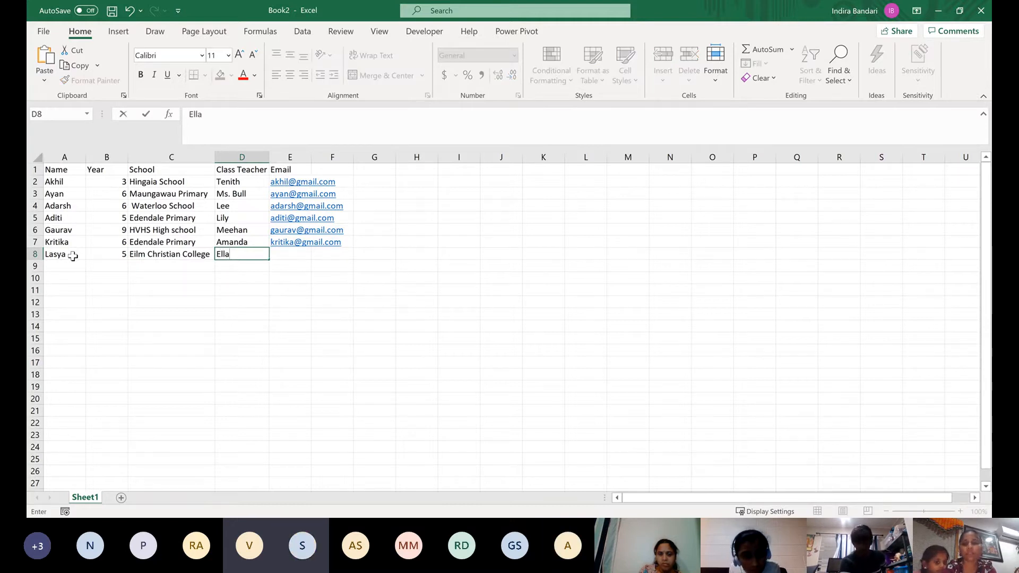
{"action": "key", "text": "Tab"}
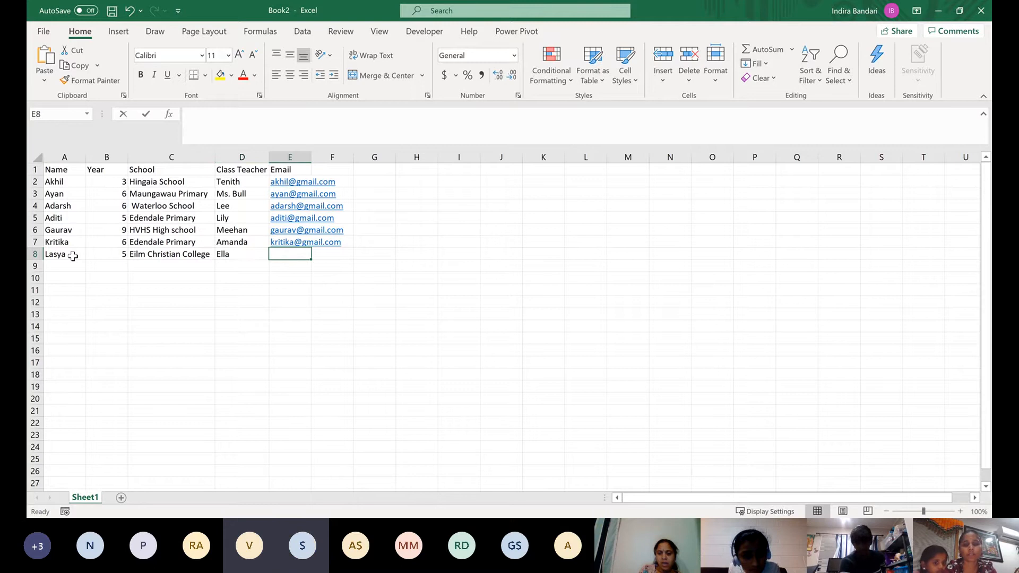
{"action": "type", "text": "la"}
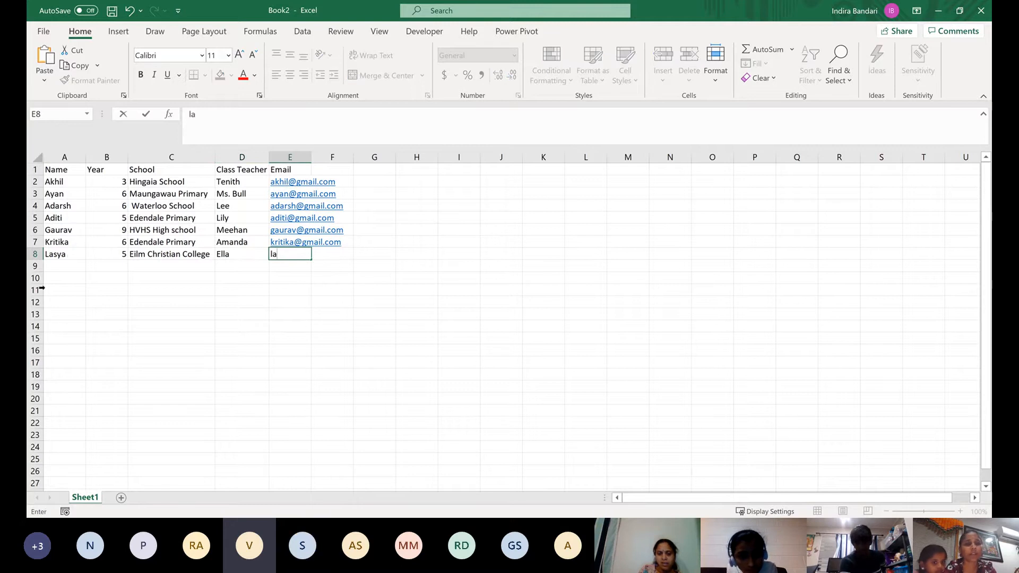
Replace the seventh student's class teacher in D8 with the correct name
{"action": "left_click", "coordinate": [238, 254]}
{"action": "type", "text": "S "}
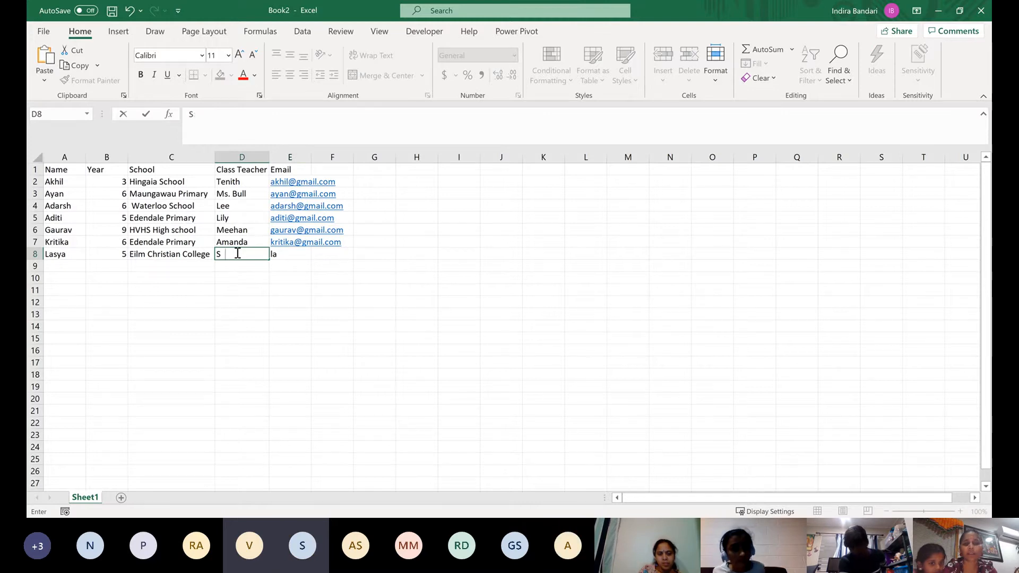
{"action": "type", "text": "ller"}
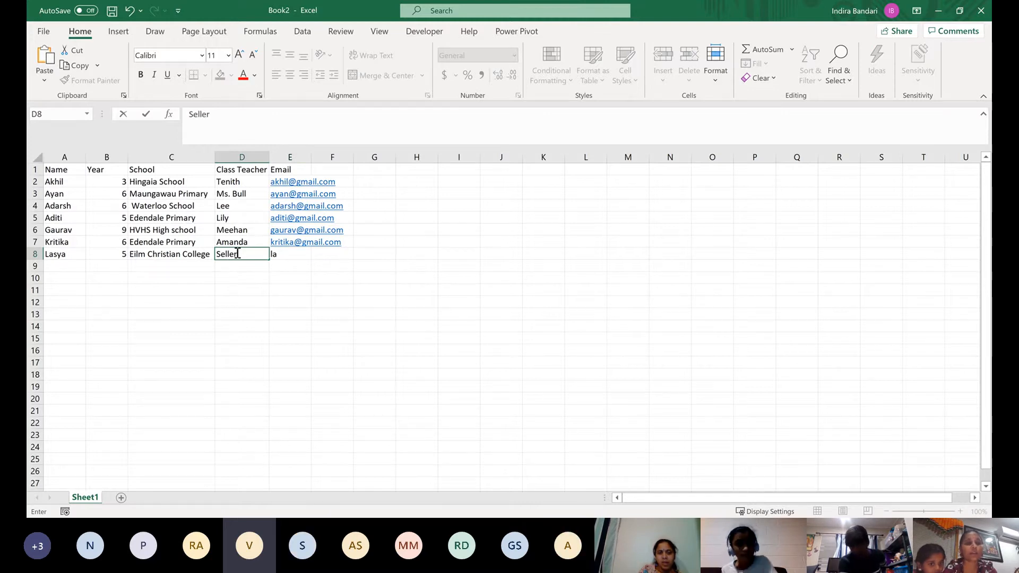
Complete the partly entered email address of the seventh student in E8
{"action": "left_click", "coordinate": [291, 253]}
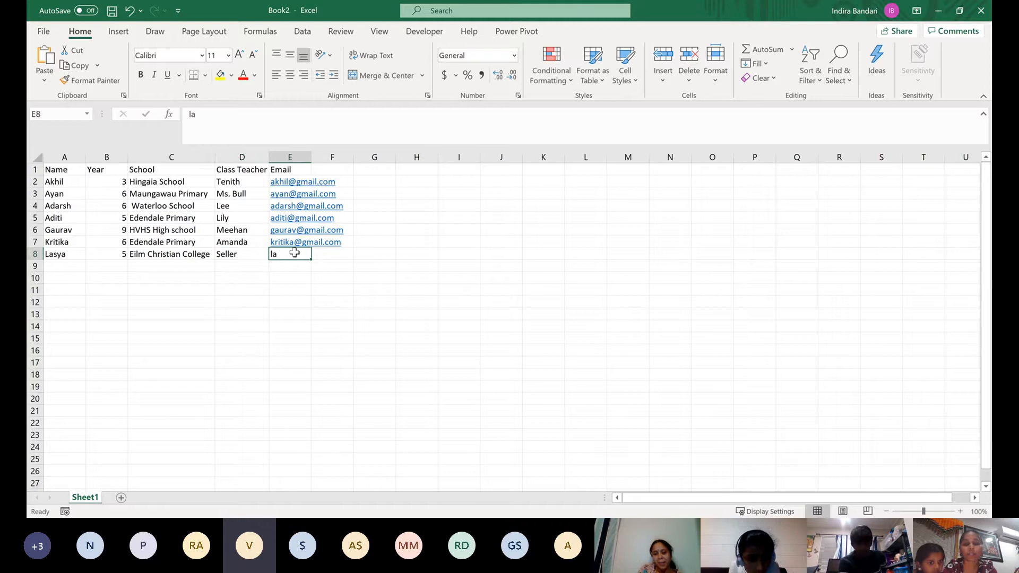
{"action": "left_click", "coordinate": [267, 115]}
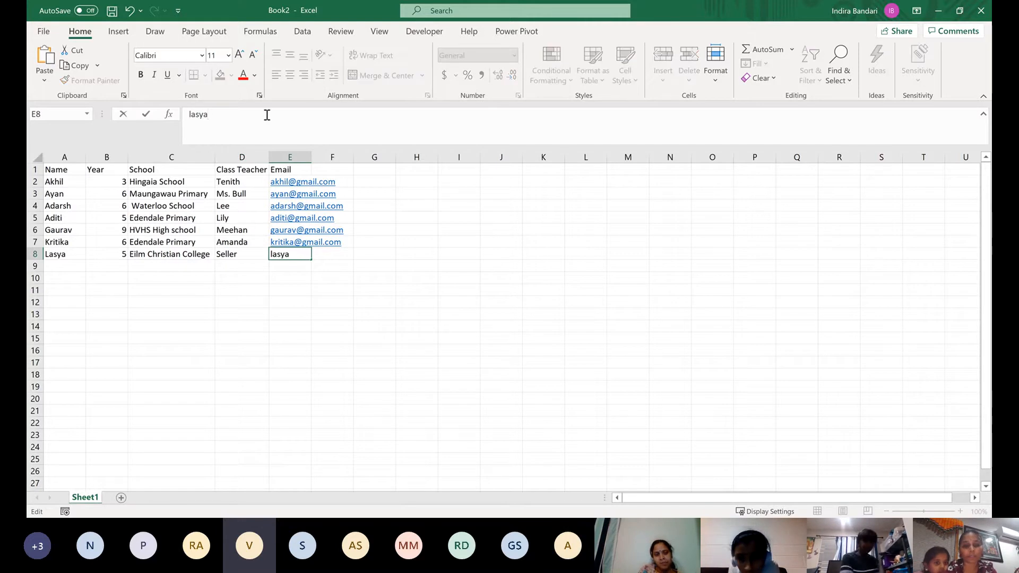
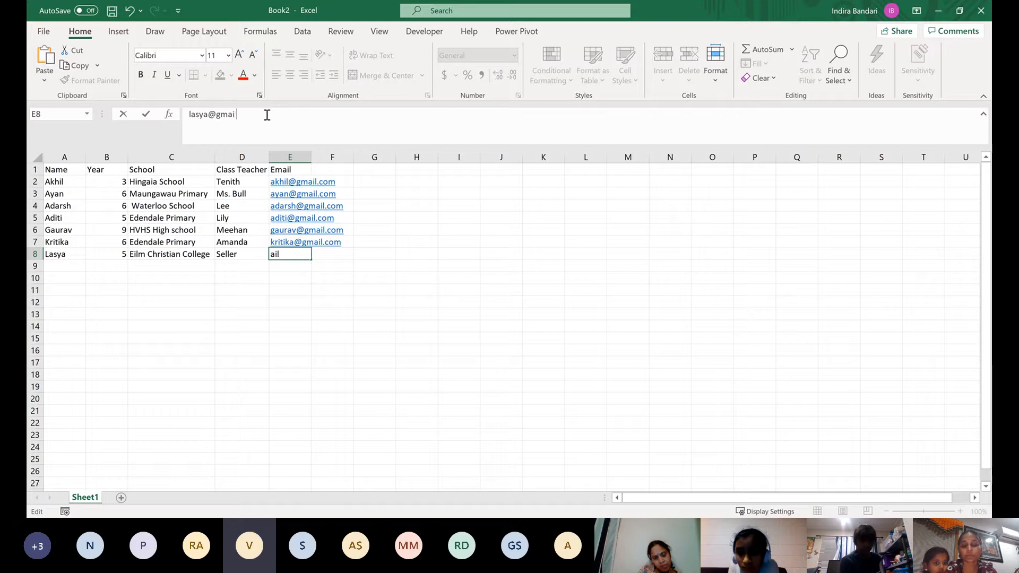
{"action": "left_click", "coordinate": [72, 266]}
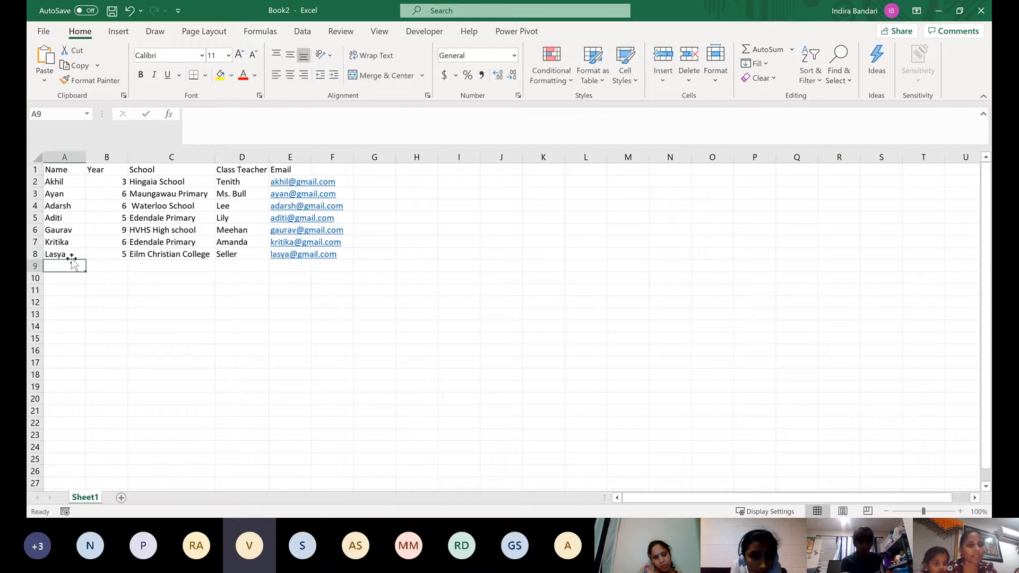
Correct the spelling of the seventh student's first name in A8 and email address in E8 by adding a second "a"
{"action": "double_click", "coordinate": [54, 255]}
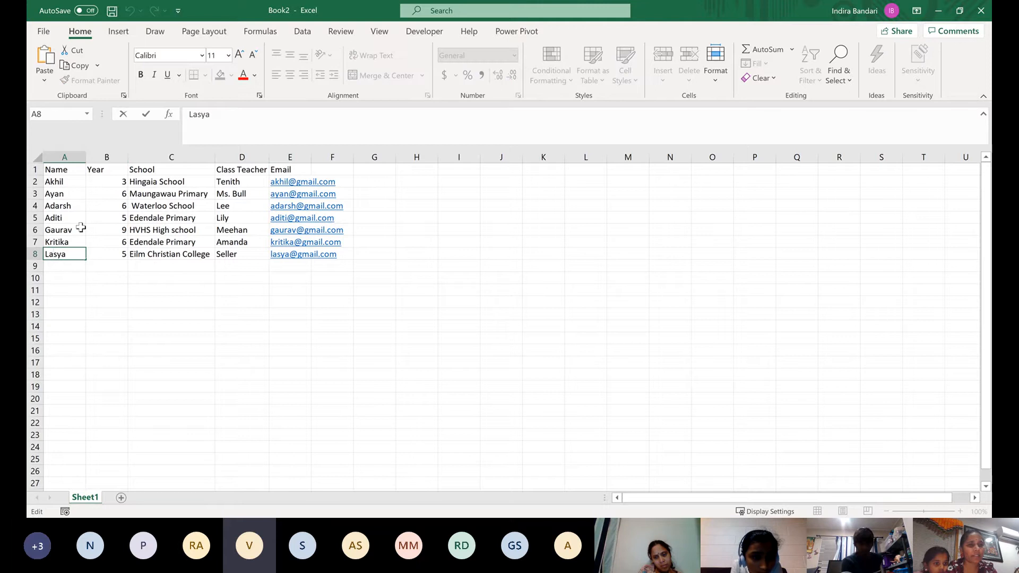
{"action": "type", "text": "a"}
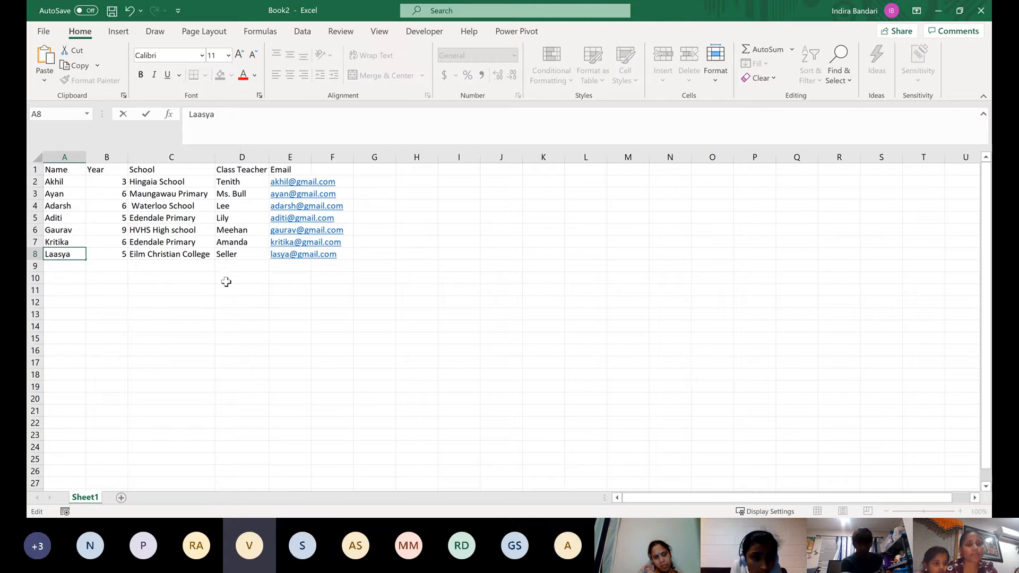
{"action": "left_click", "coordinate": [277, 255]}
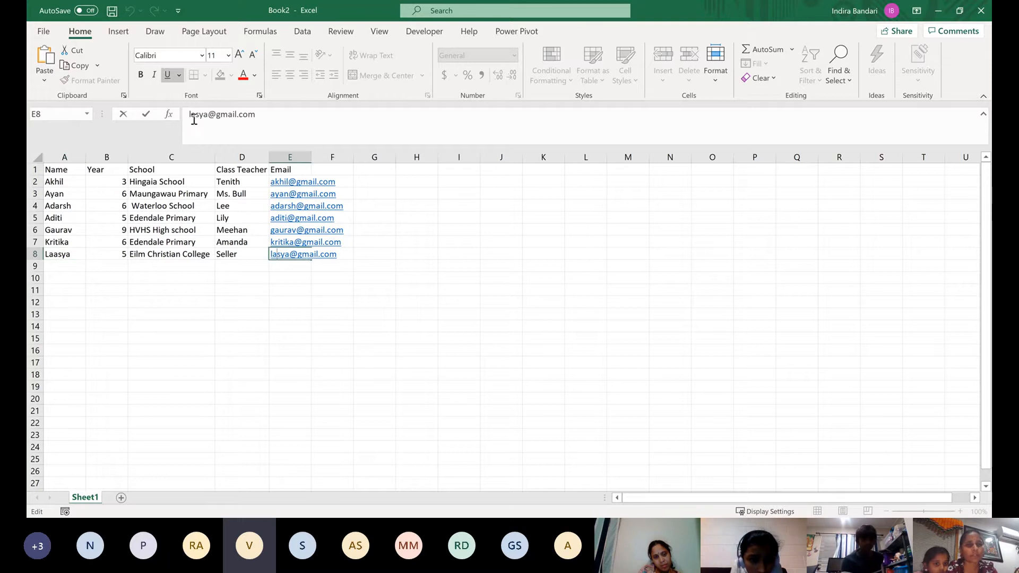
{"action": "type", "text": "a"}
{"action": "key", "text": "Return"}
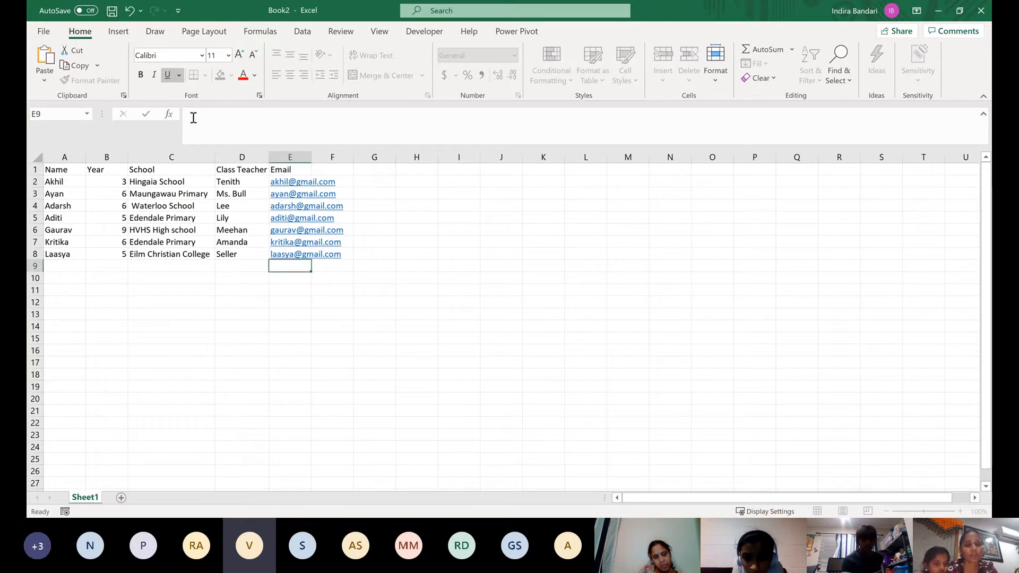
Enter the eighth student's name in A9 and year 6 in B9
{"action": "left_click", "coordinate": [70, 266]}
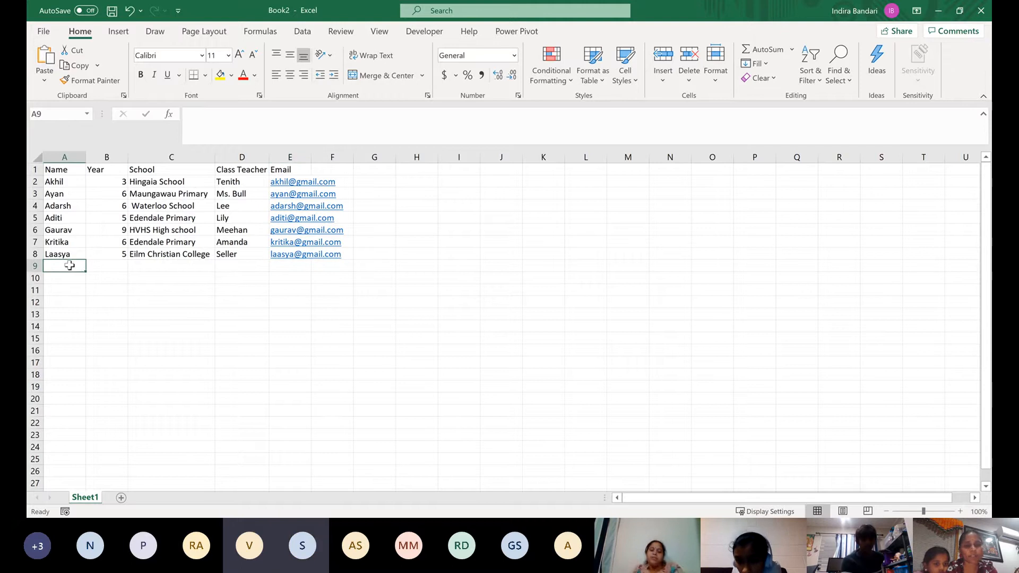
{"action": "type", "text": "Shlok"}
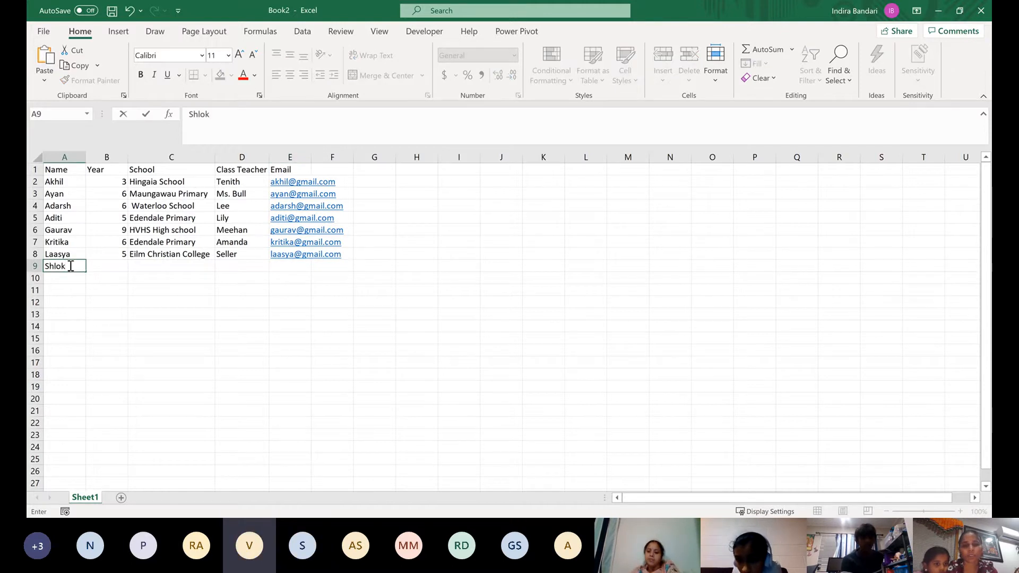
{"action": "key", "text": "Tab"}
{"action": "type", "text": "6"}
{"action": "key", "text": "Tab"}
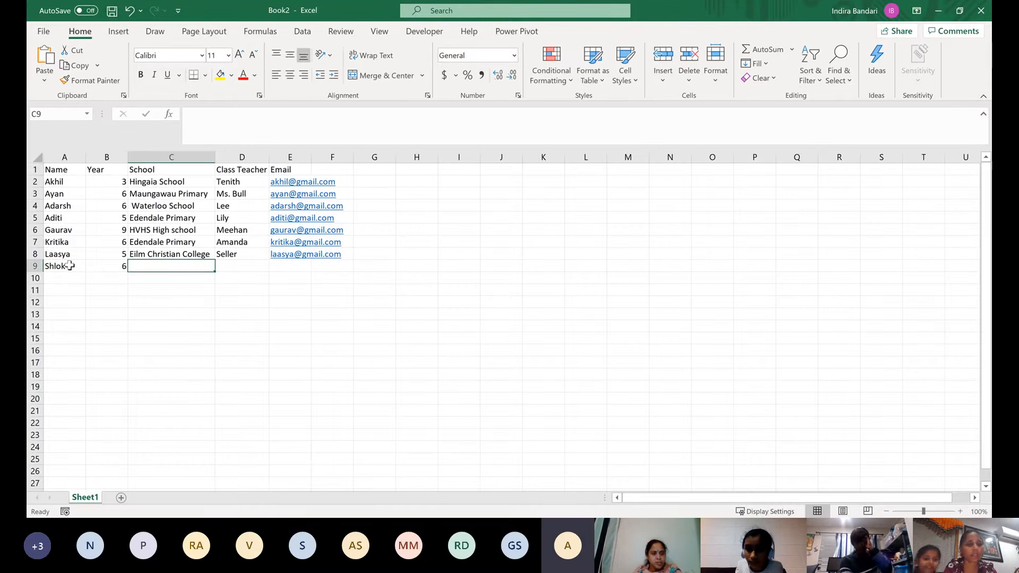
Copy the school Edendale Primary from C7 into C9 for the eighth student
{"action": "key", "text": "Up"}
{"action": "key", "text": "Up"}
{"action": "key", "text": "ctrl+c"}
{"action": "key", "text": "Down"}
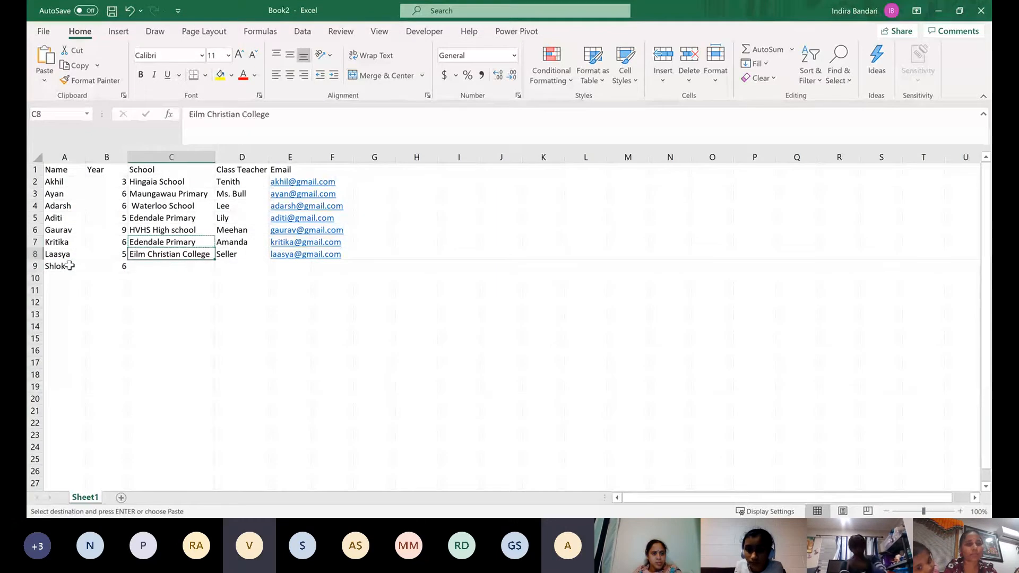
{"action": "key", "text": "Down"}
{"action": "key", "text": "ctrl+v"}
{"action": "key", "text": "Down"}
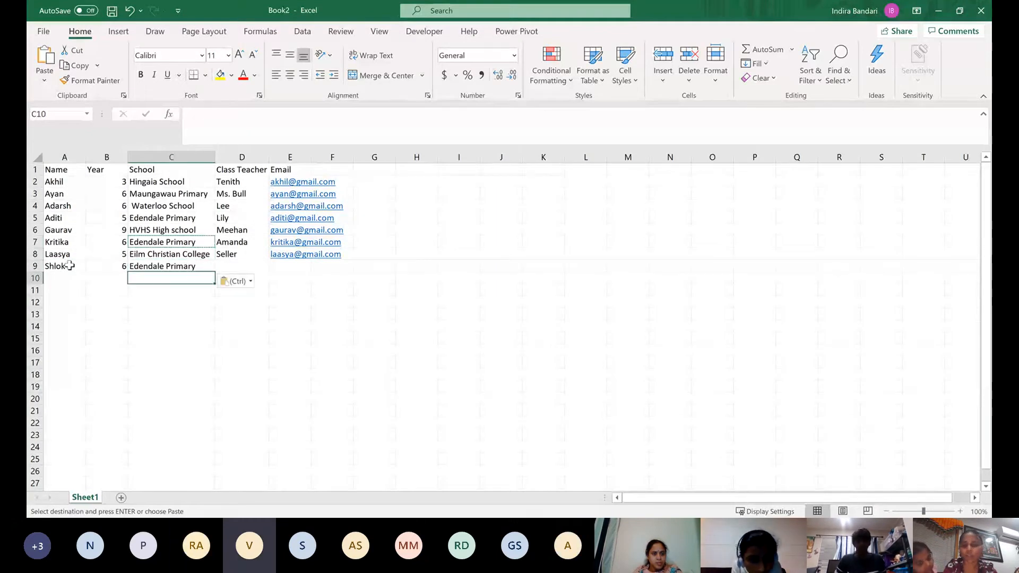
{"action": "key", "text": "Up"}
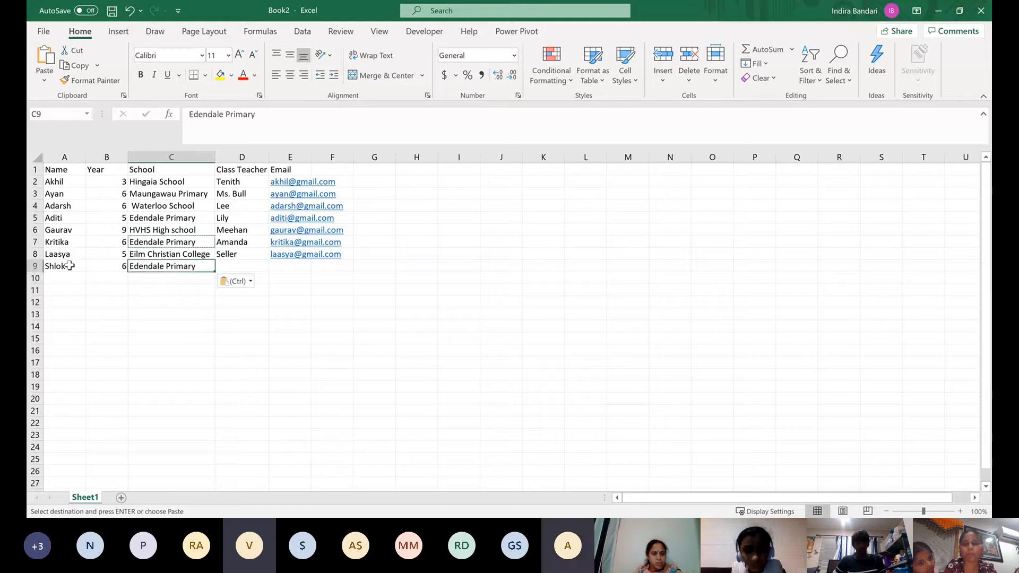
Enter the class teacher's name for the eighth student in D9
{"action": "key", "text": "Right"}
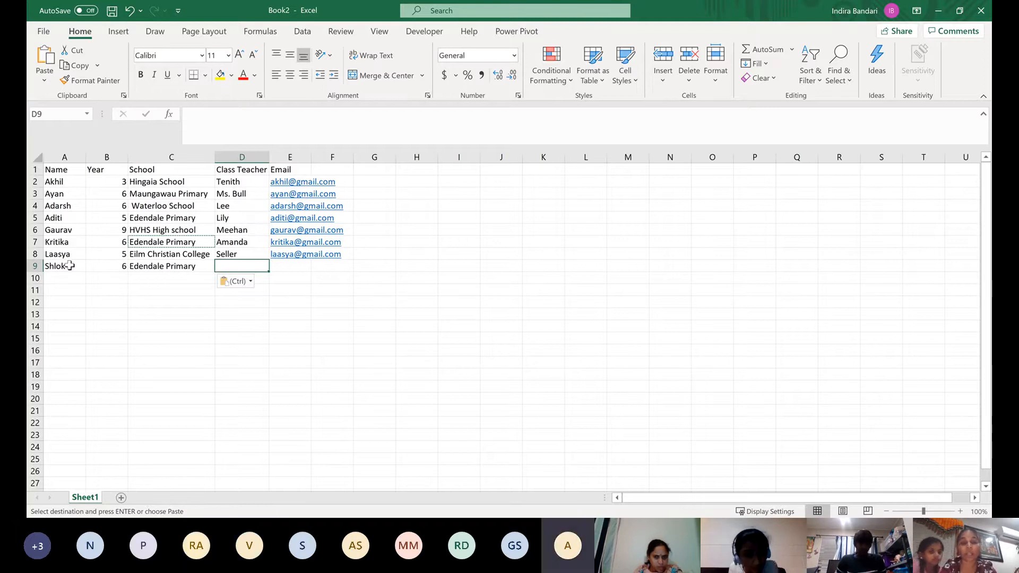
{"action": "type", "text": "Jacin"}
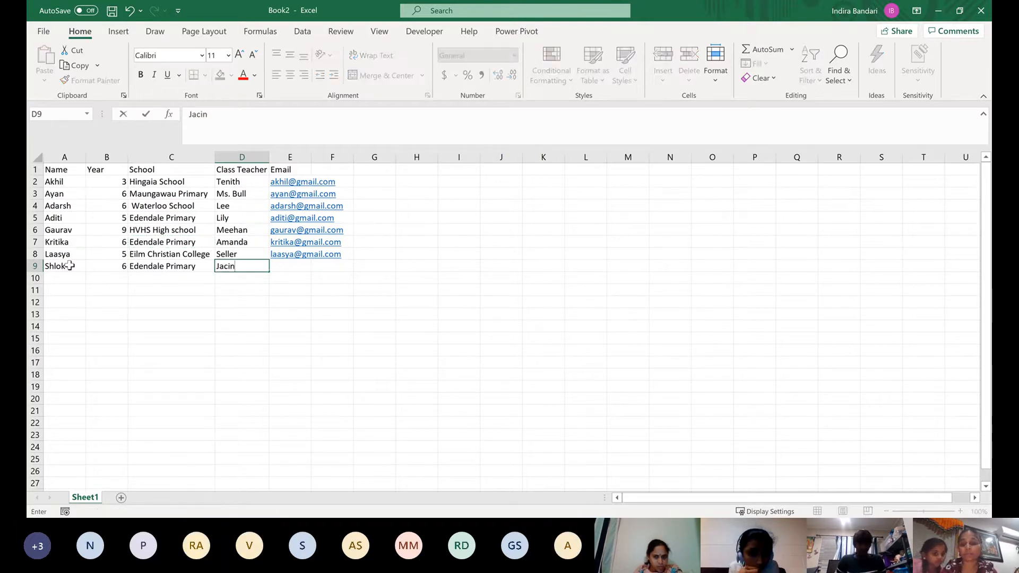
{"action": "type", "text": "da"}
{"action": "key", "text": "Tab"}
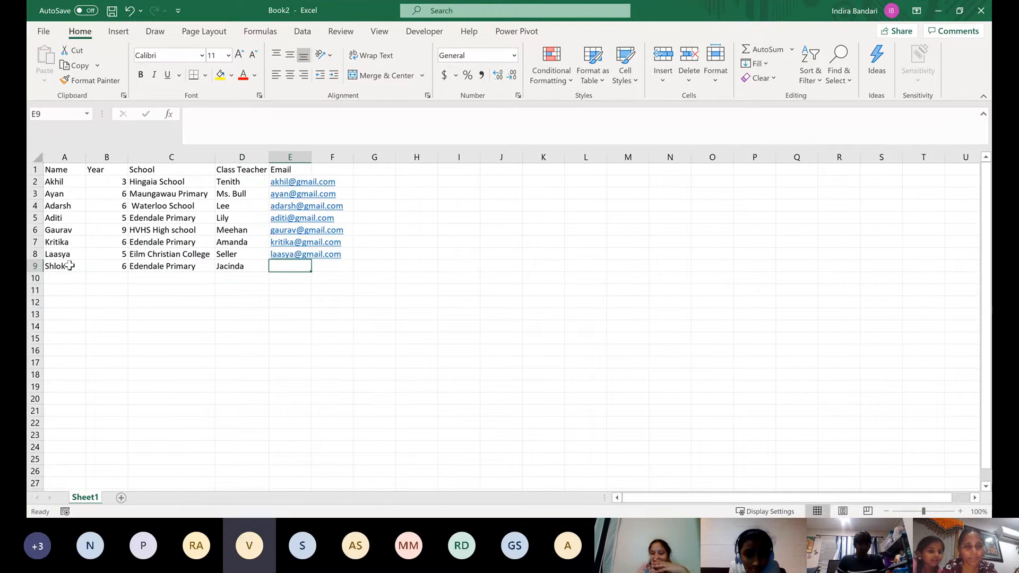
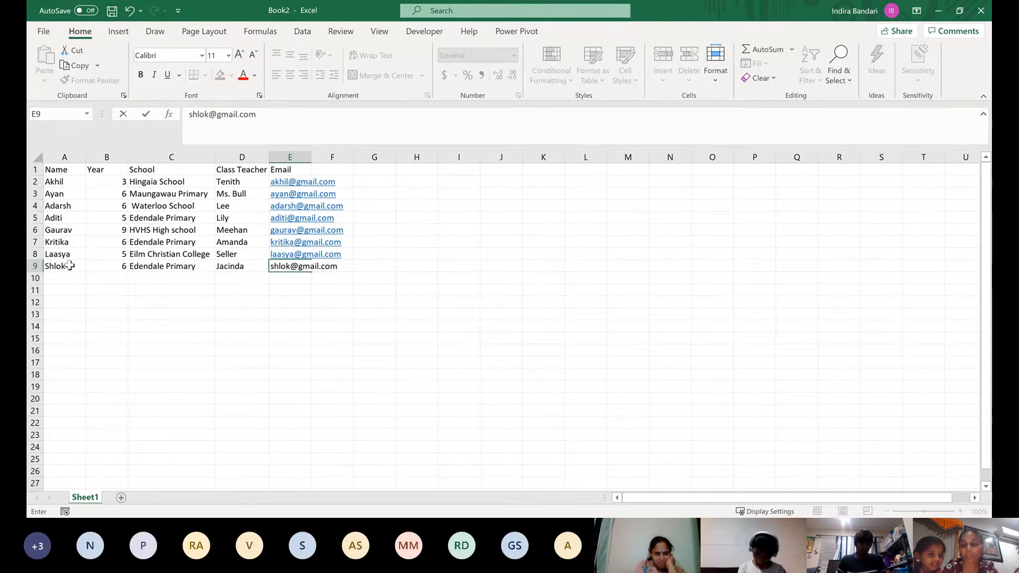
Enter the eighth student's email address in E9 and go to the start of the following row, A10
{"action": "key", "text": "Return"}
{"action": "key", "text": "Left"}
{"action": "key", "text": "Left"}
{"action": "key", "text": "Left"}
{"action": "key", "text": "Left"}
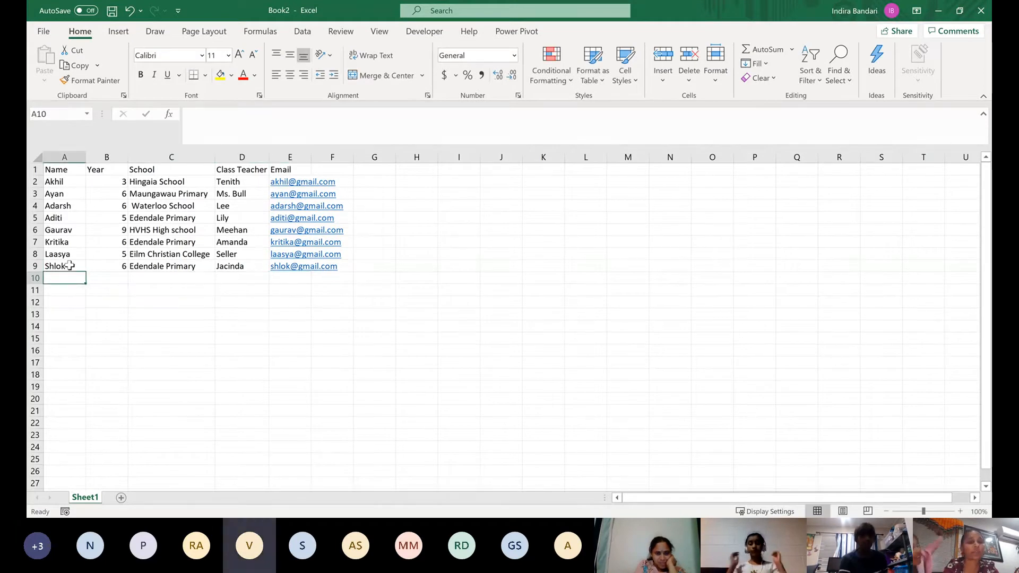
Enter the ninth student's name in A10 and year 6 in B10
{"action": "type", "text": "V"}
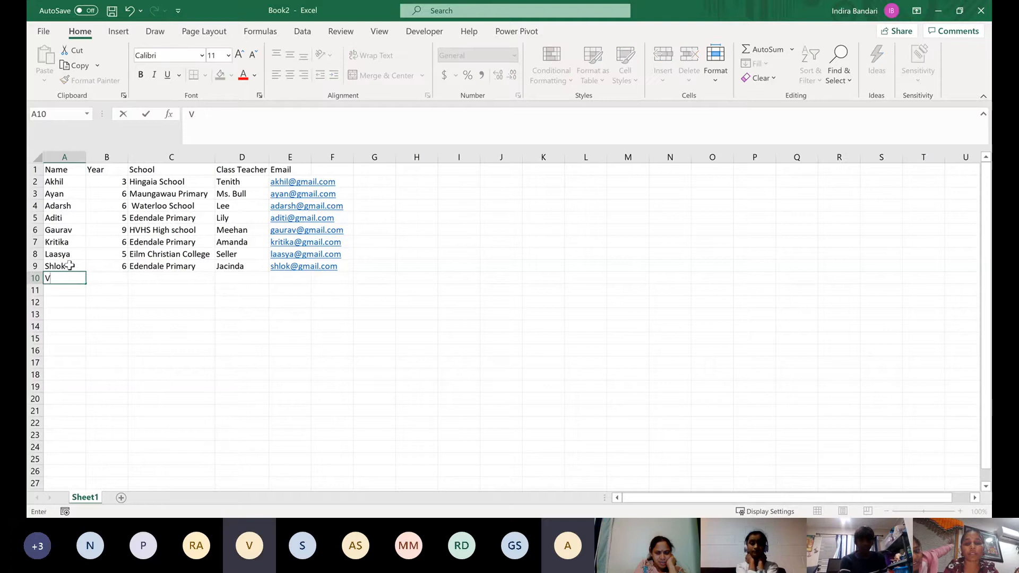
{"action": "type", "text": "ishwani"}
{"action": "key", "text": "Tab"}
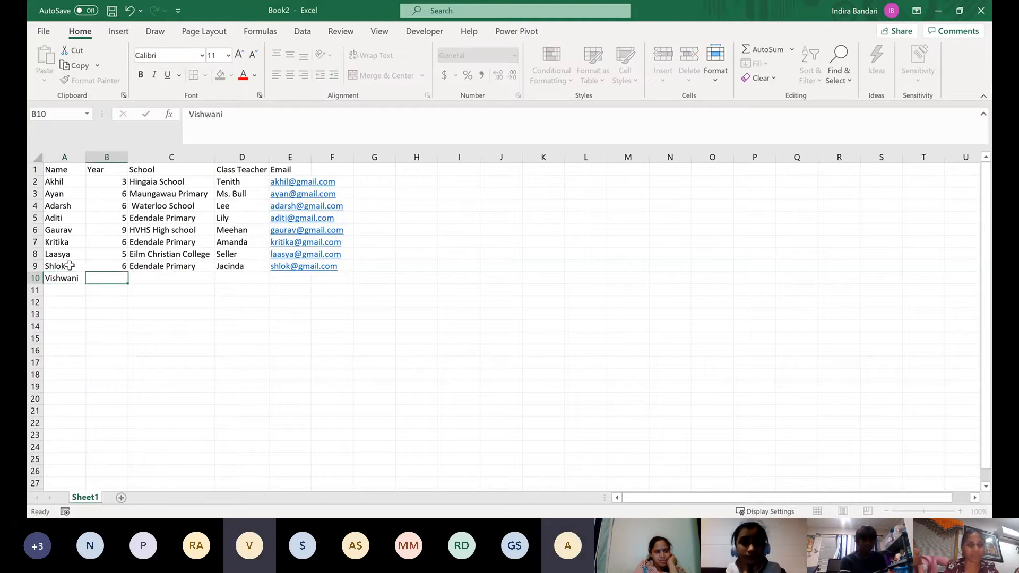
{"action": "type", "text": "6"}
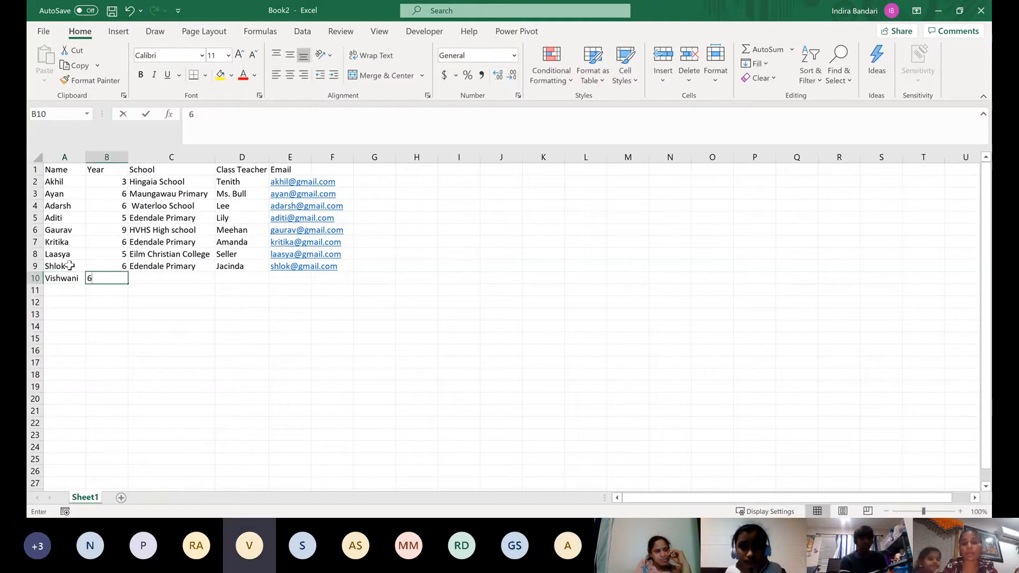
{"action": "key", "text": "Tab"}
{"action": "type", "text": "A"}
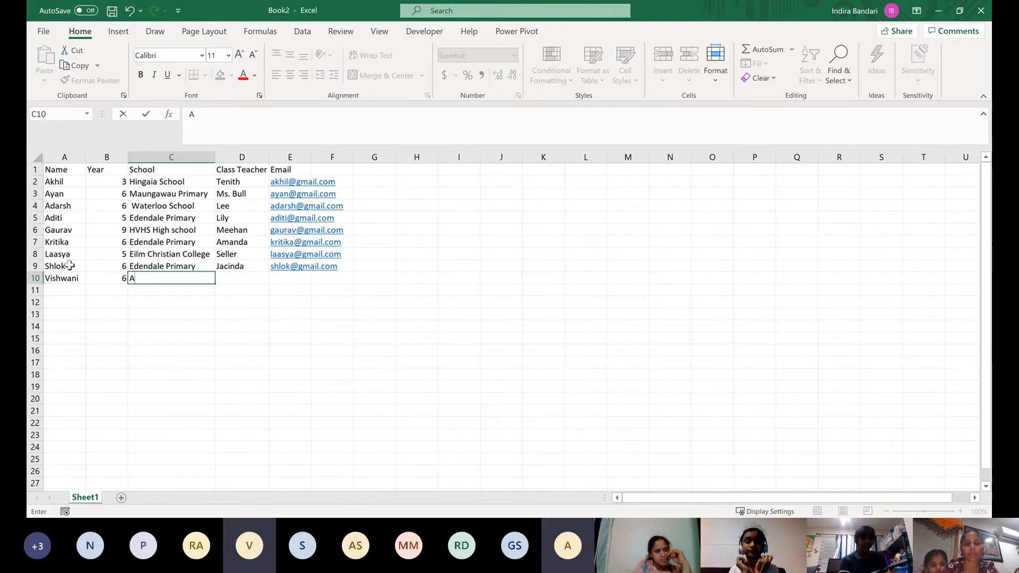
{"action": "type", "text": "vondale Prim"}
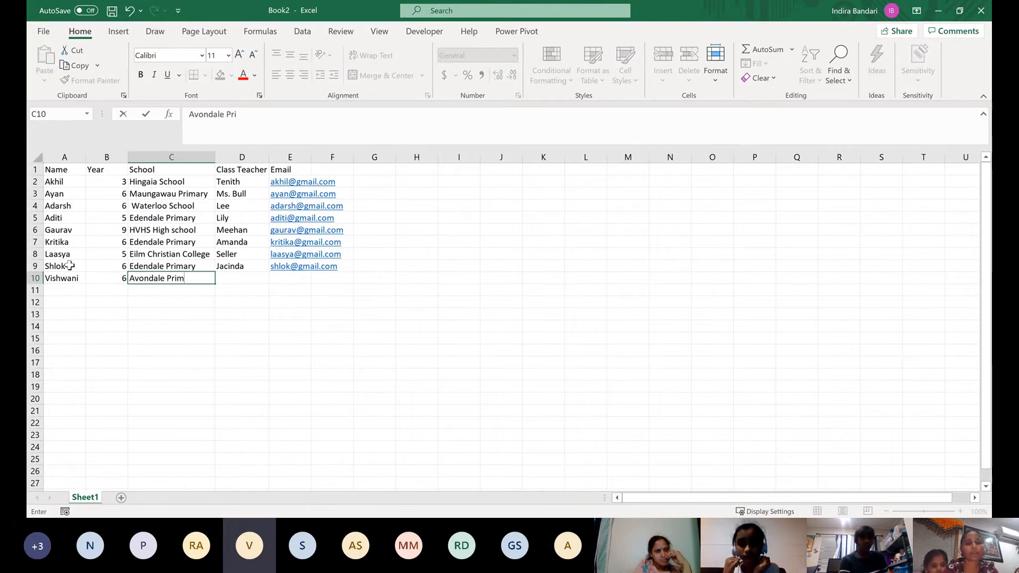
{"action": "type", "text": "ar"}
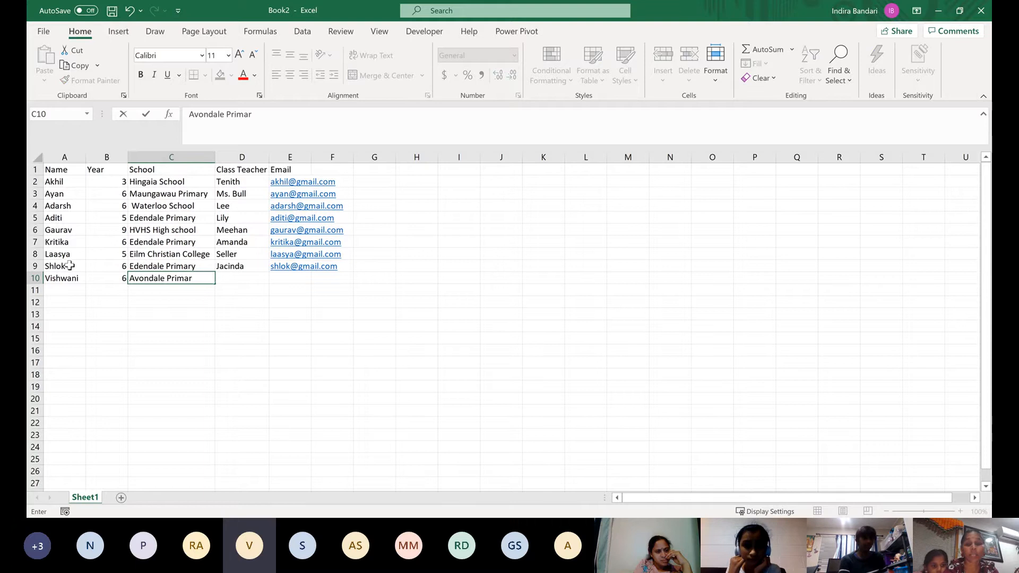
{"action": "key", "text": "BackSpace"}
{"action": "key", "text": "BackSpace"}
{"action": "key", "text": "BackSpace"}
{"action": "key", "text": "BackSpace"}
{"action": "key", "text": "BackSpace"}
{"action": "key", "text": "BackSpace"}
{"action": "key", "text": "BackSpace"}
{"action": "key", "text": "BackSpace"}
{"action": "key", "text": "BackSpace"}
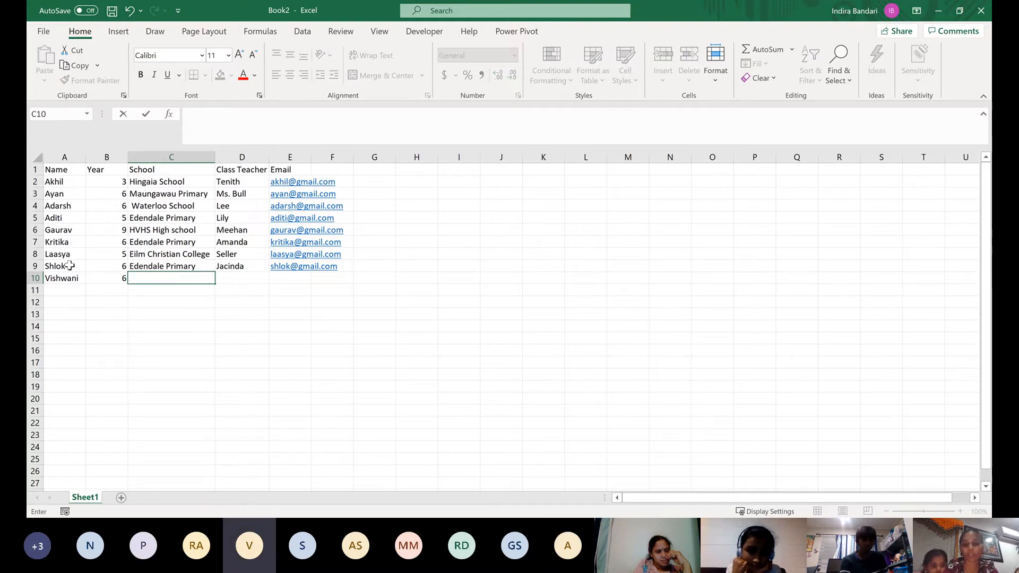
Enter Everglade Primary as the ninth student's school in C10
{"action": "type", "text": "Evergla"}
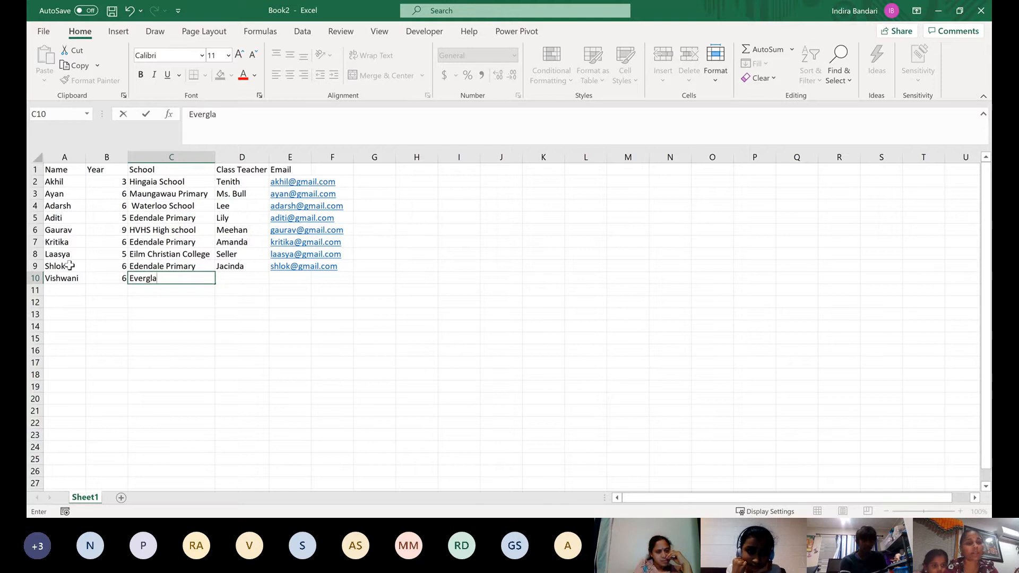
{"action": "type", "text": "de Primary"}
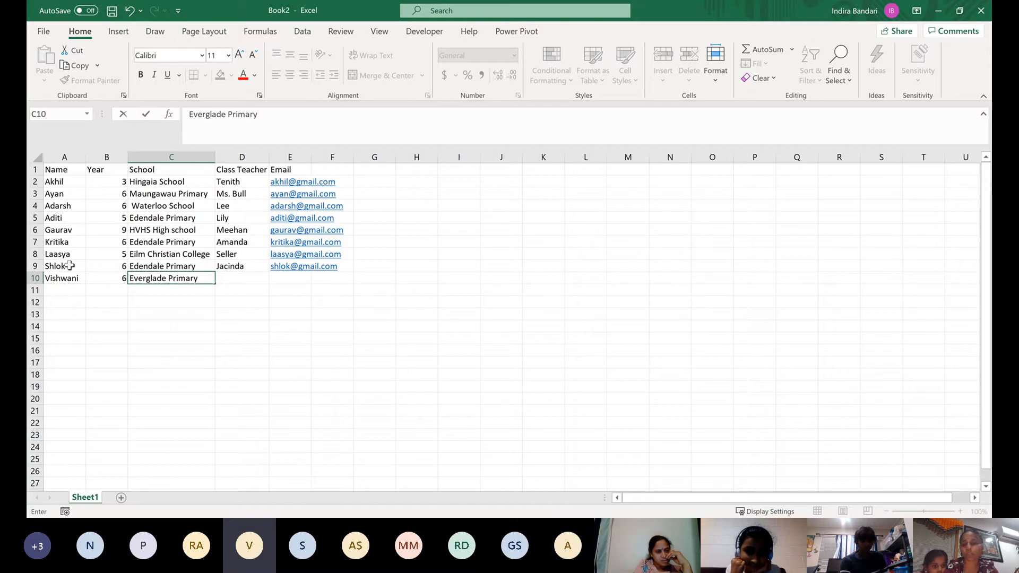
{"action": "key", "text": "Tab"}
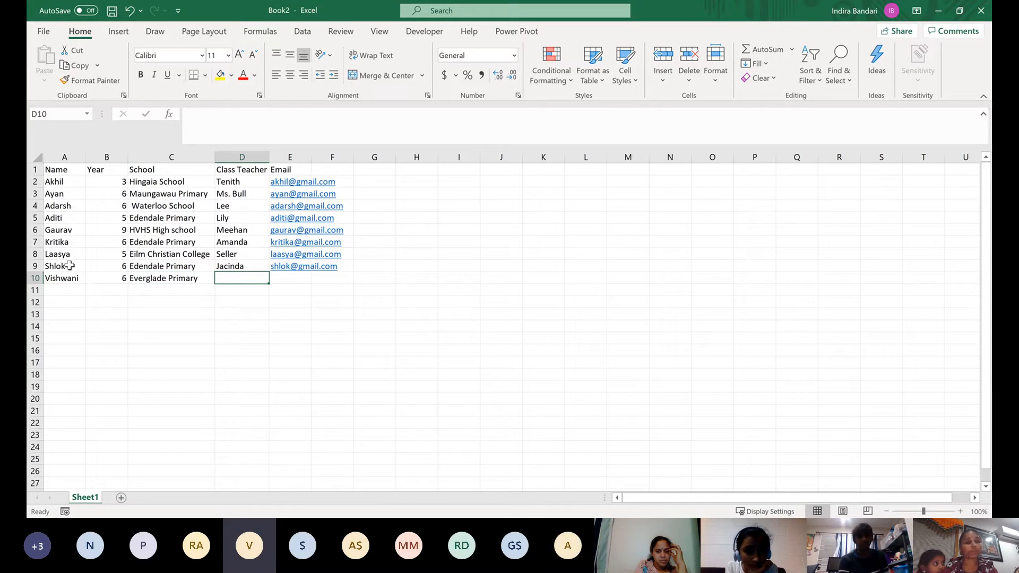
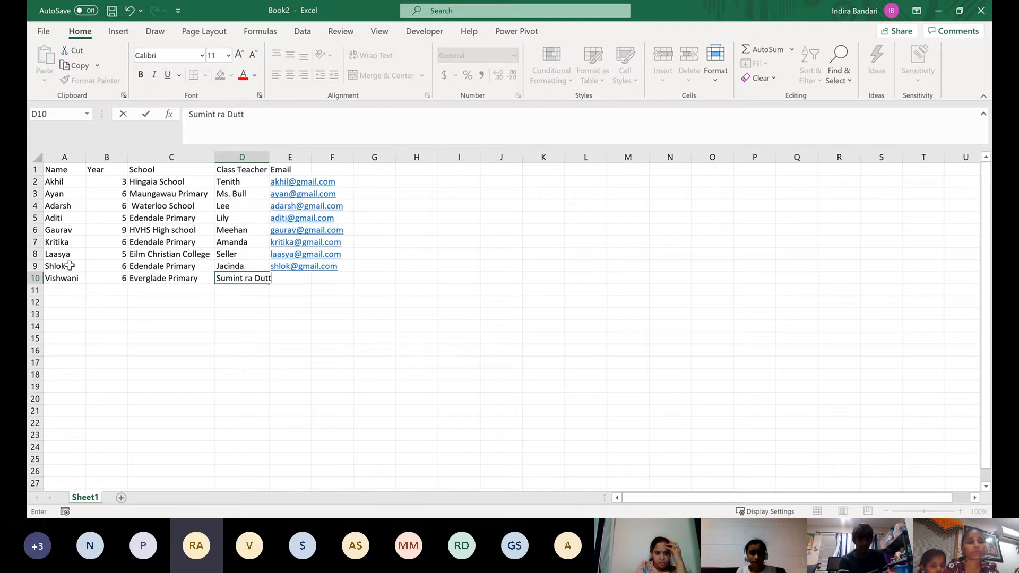
Enter the class teacher's full name for the ninth student in D10, fixing the spelling along the way
{"action": "key", "text": "Tab"}
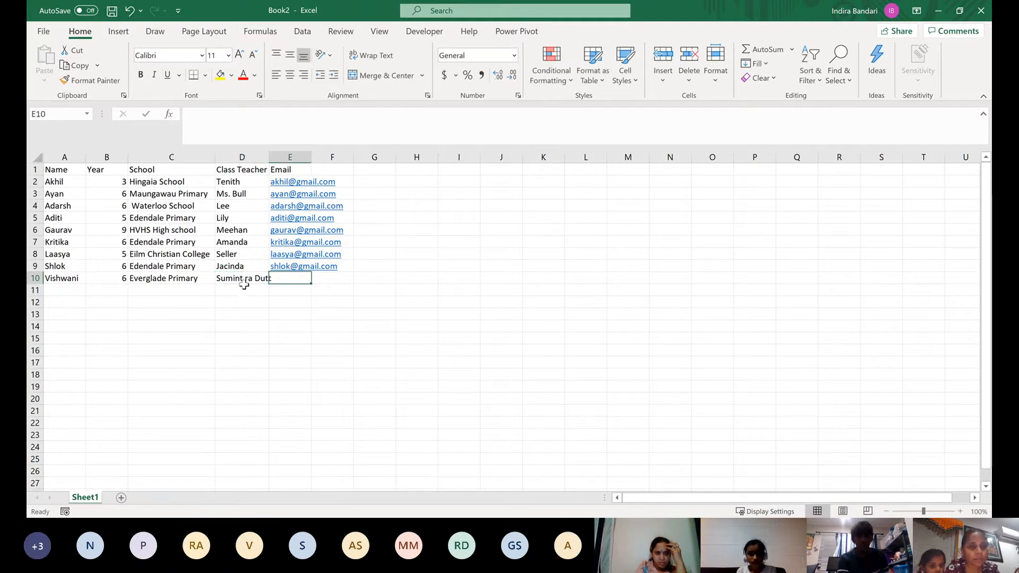
Correct the spelling of the ninth student's class teacher in D10 by replacing the stray space with the missing letter t
{"action": "double_click", "coordinate": [244, 279]}
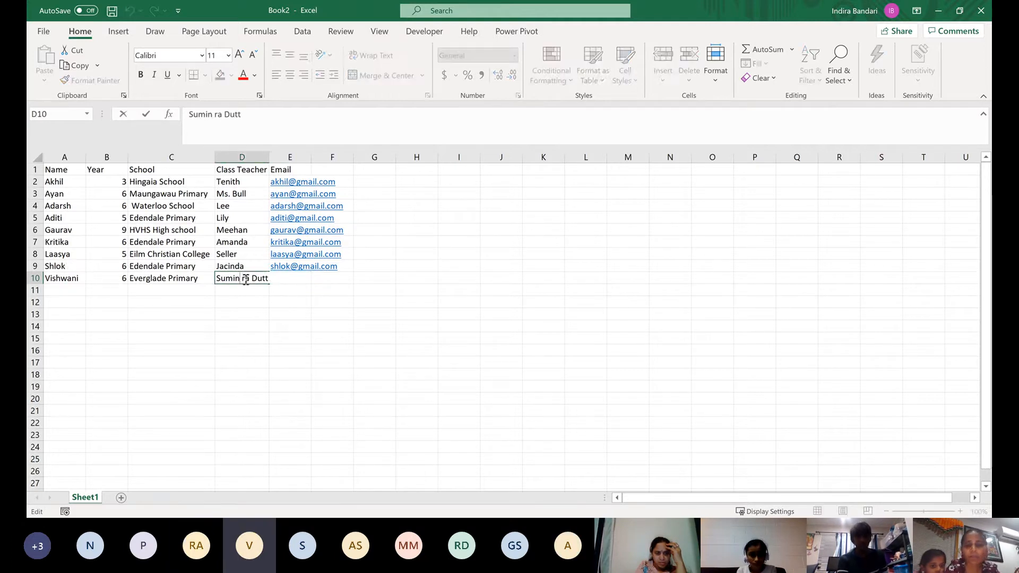
{"action": "key", "text": "Return"}
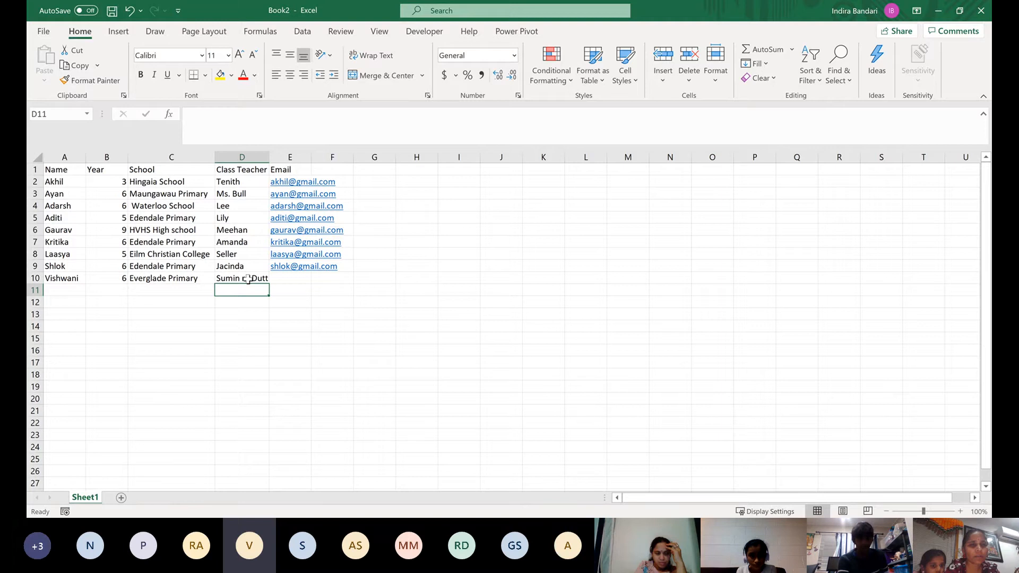
{"action": "left_click", "coordinate": [247, 279]}
{"action": "left_click", "coordinate": [216, 118]}
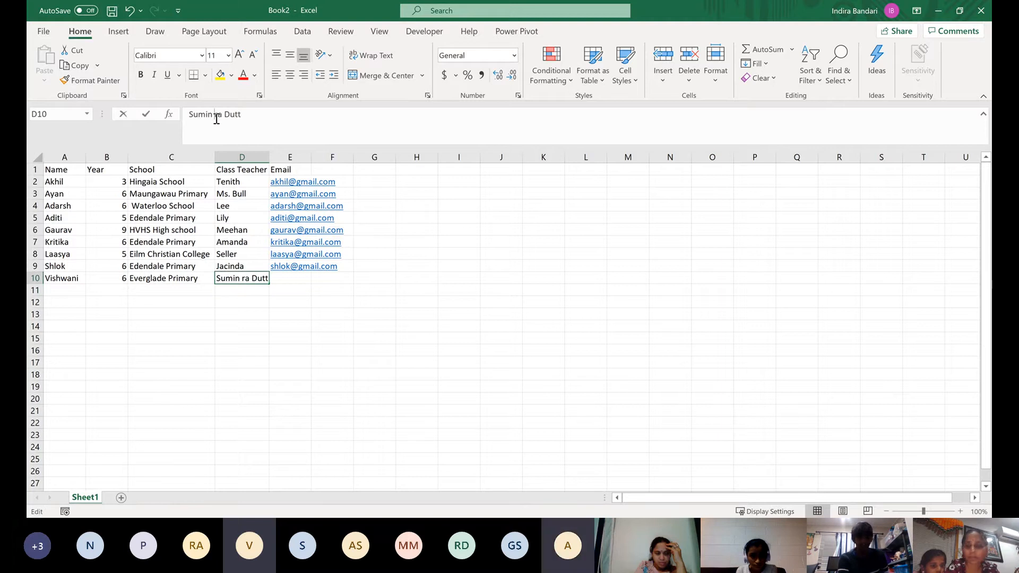
{"action": "type", "text": "t"}
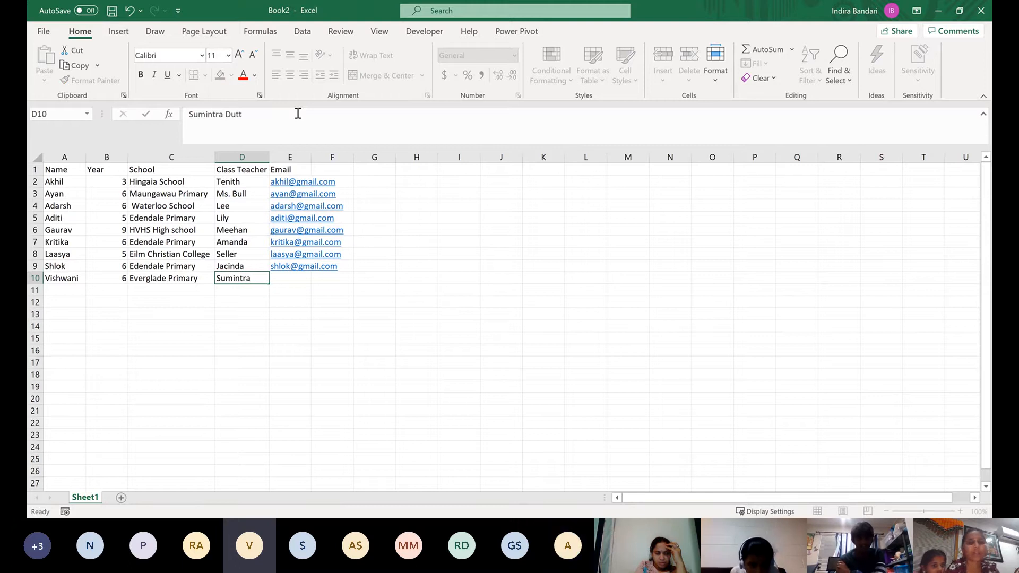
{"action": "key", "text": "Return"}
Enter the ninth student's email address in E10
{"action": "left_click", "coordinate": [295, 283]}
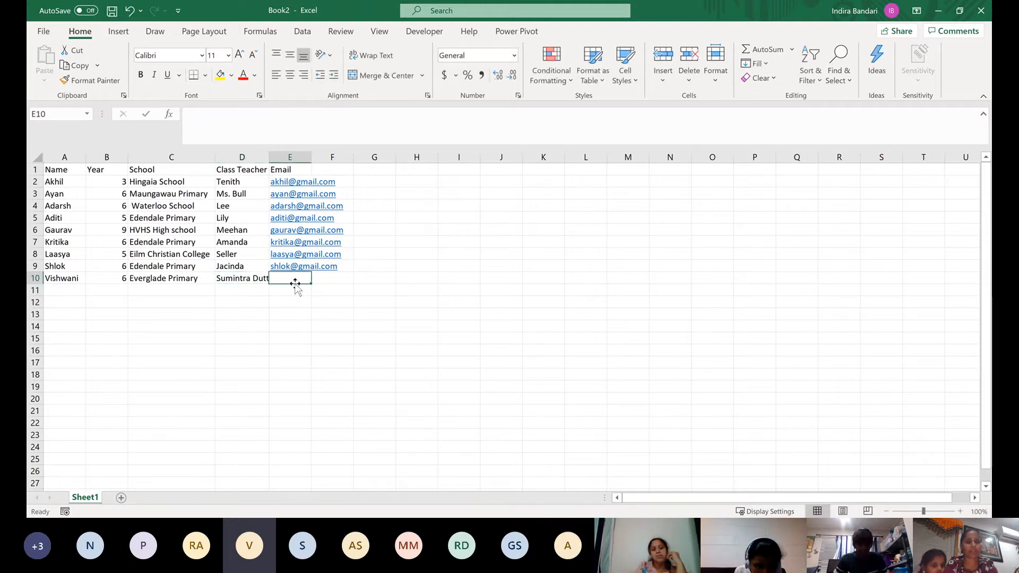
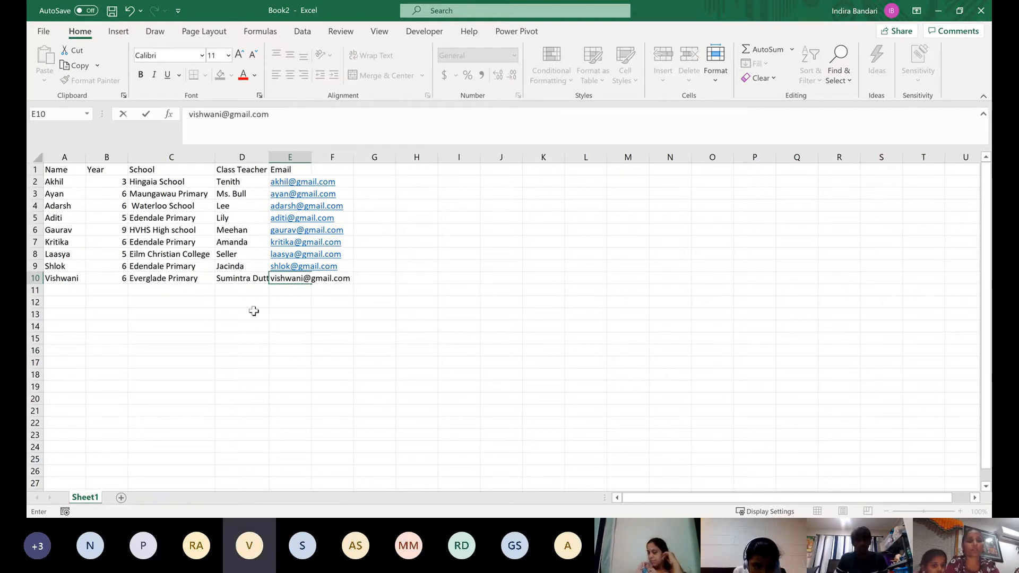
{"action": "left_click", "coordinate": [252, 310]}
Enter the tenth student's name in A11 and year 6 in B11
{"action": "left_click", "coordinate": [63, 288]}
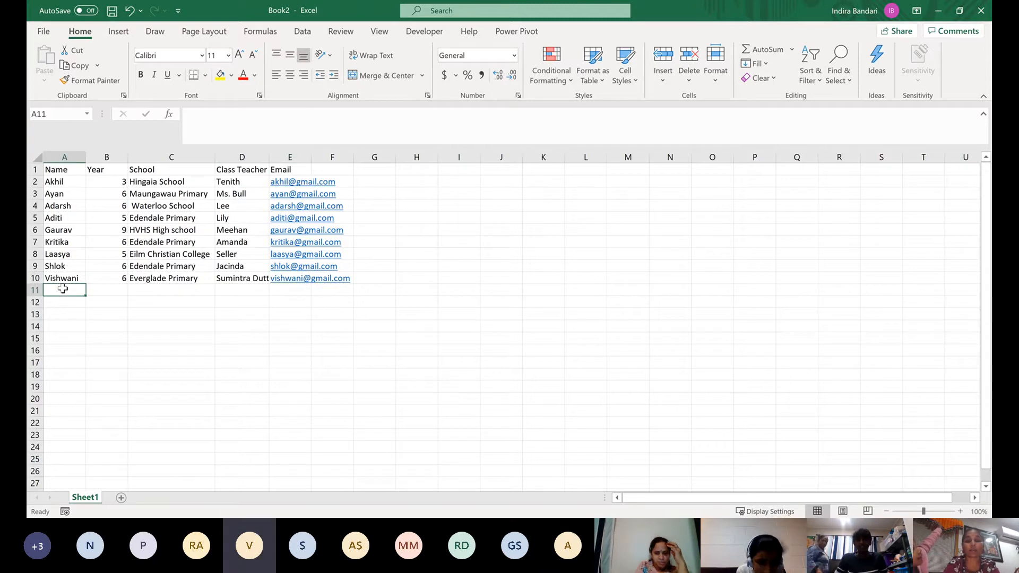
{"action": "type", "text": "N"}
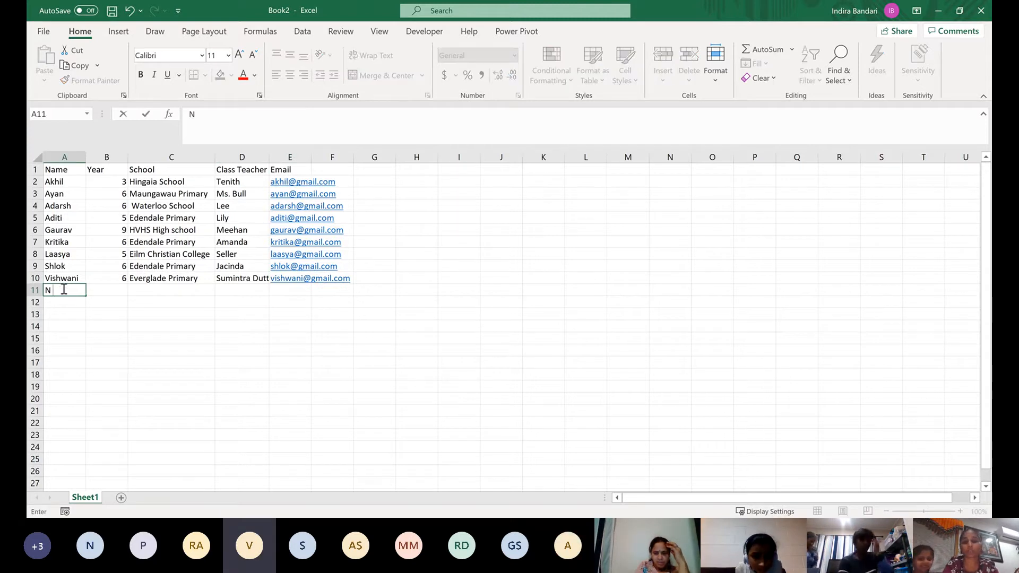
{"action": "type", "text": "ithya"}
{"action": "key", "text": "Tab"}
{"action": "type", "text": "6"}
{"action": "key", "text": "Tab"}
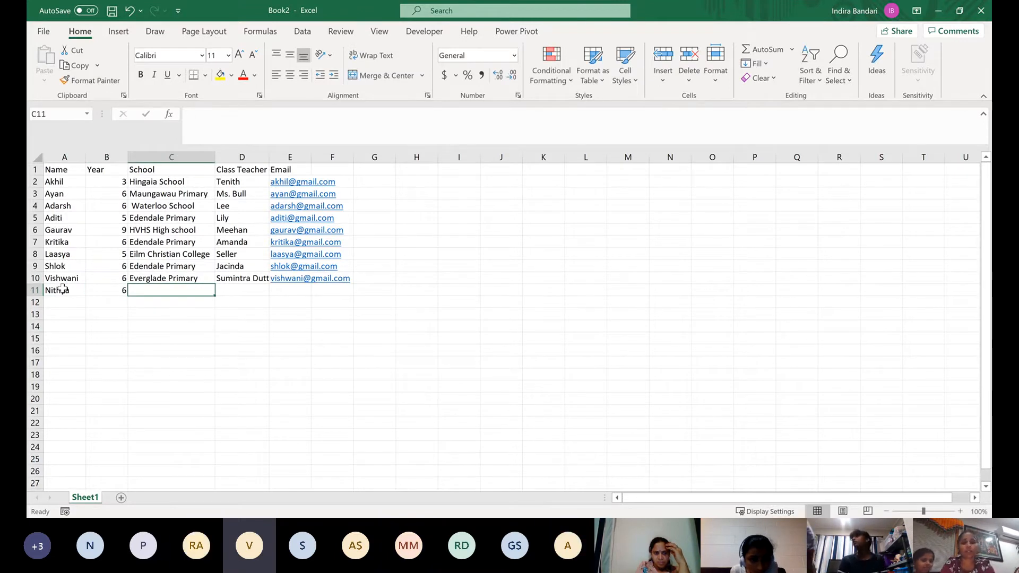
Enter CPDS as the tenth student's school in C11
{"action": "type", "text": "B"}
{"action": "key", "text": "BackSpace"}
{"action": "type", "text": "C"}
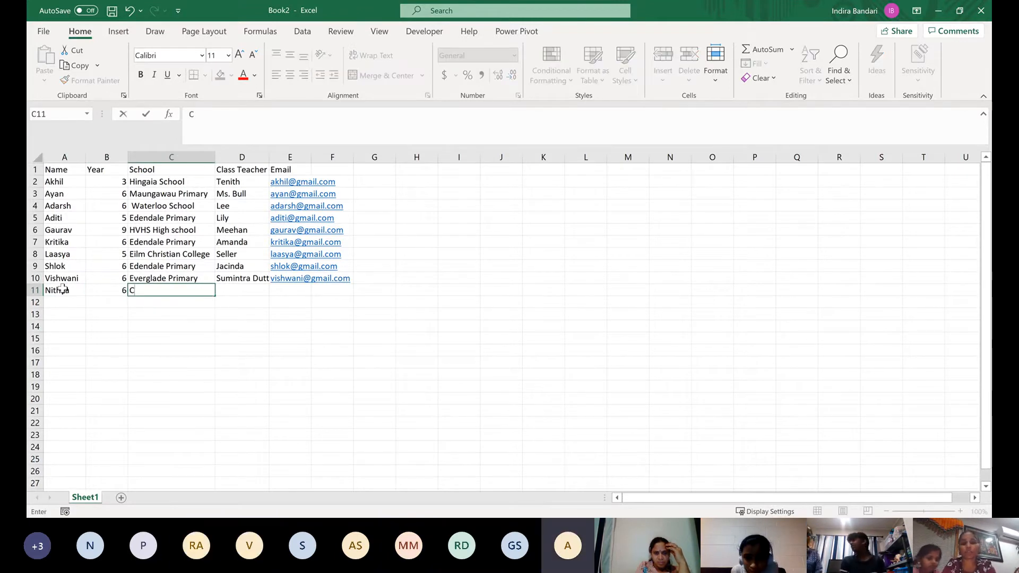
{"action": "type", "text": "PDS"}
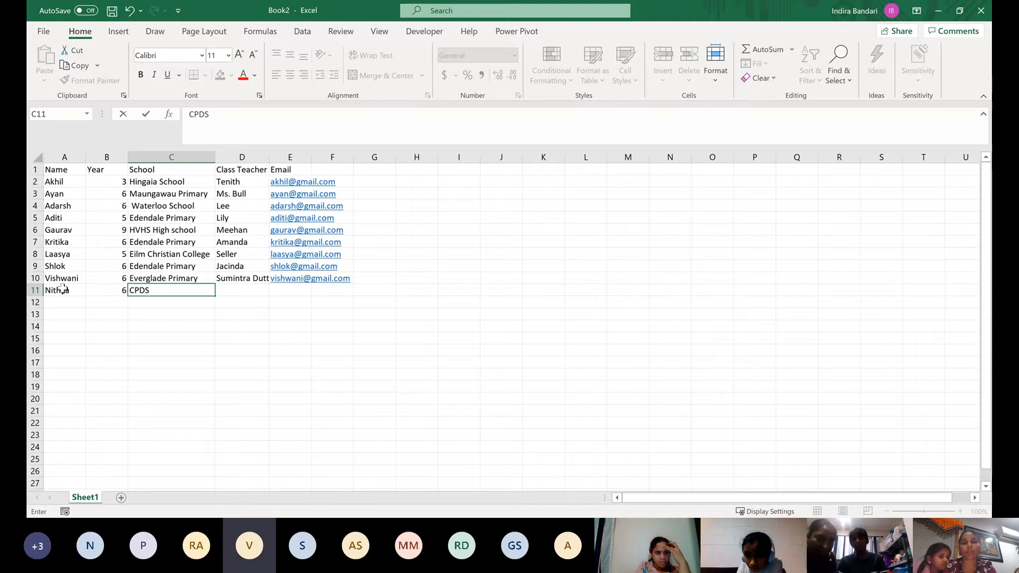
{"action": "key", "text": "Tab"}
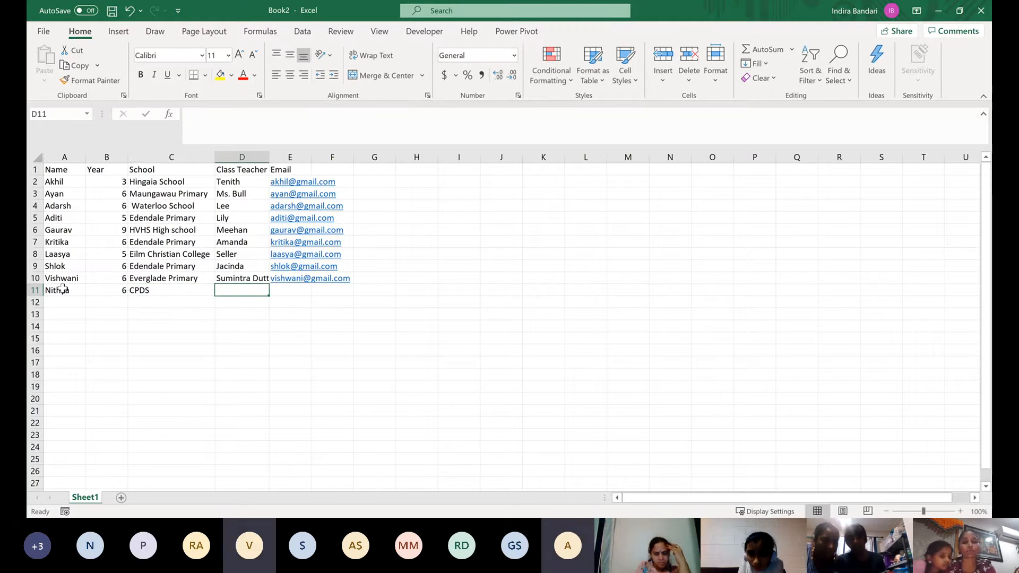
Enter the class teacher's first name for the tenth student in D11, correcting its spelling
{"action": "type", "text": "Co"}
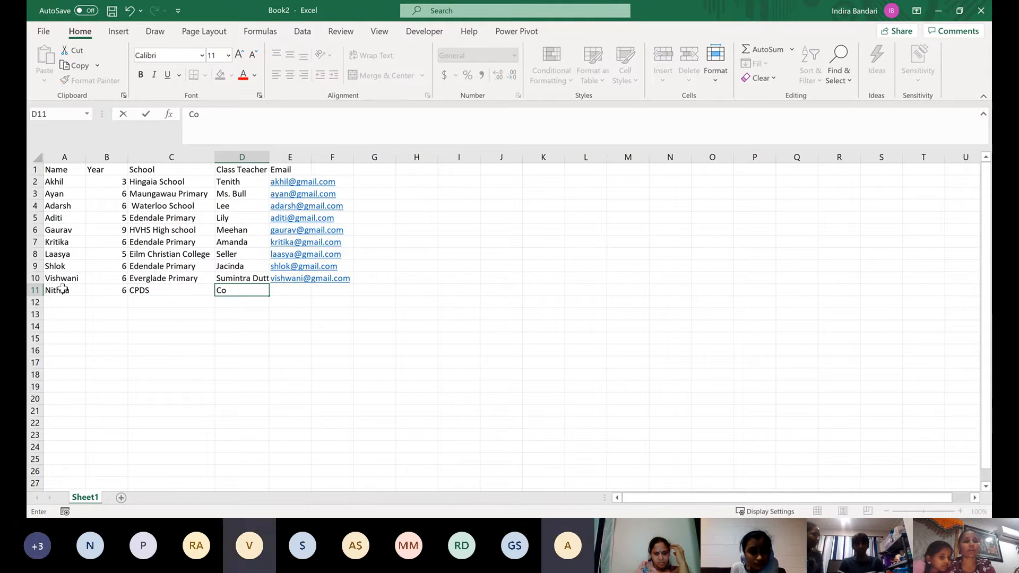
{"action": "type", "text": "llen"}
{"action": "key", "text": "BackSpace"}
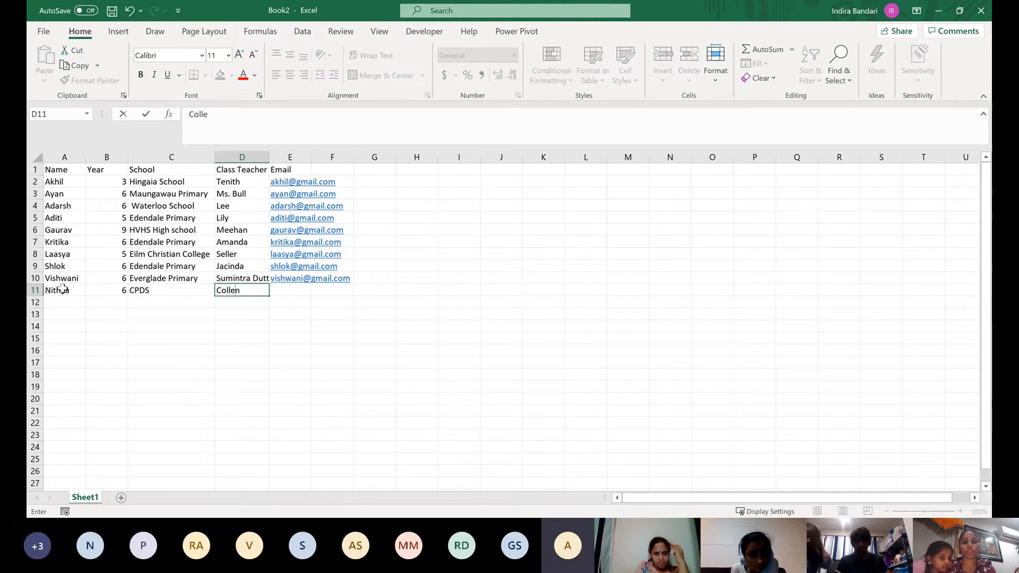
{"action": "type", "text": "en"}
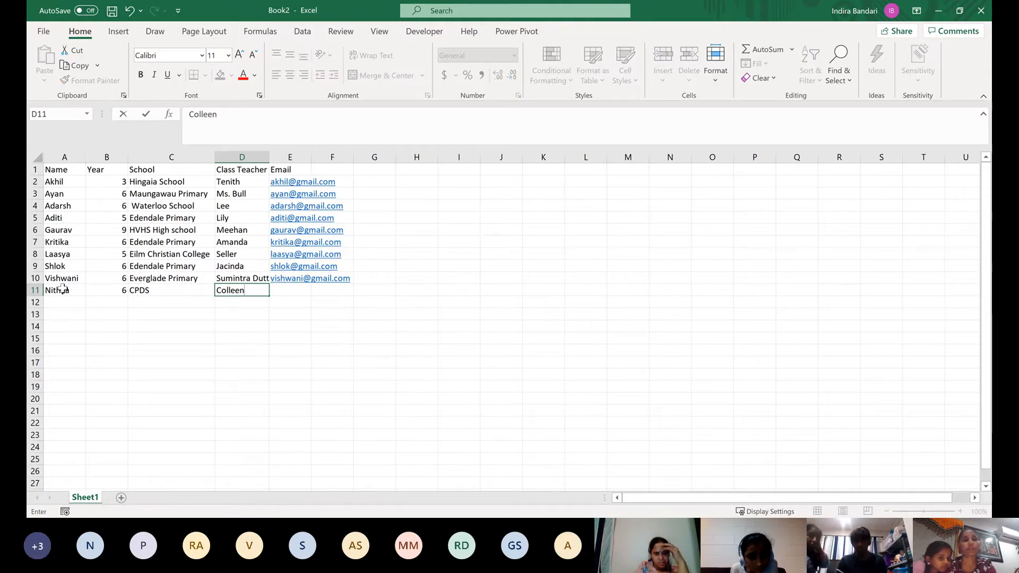
{"action": "key", "text": "Tab"}
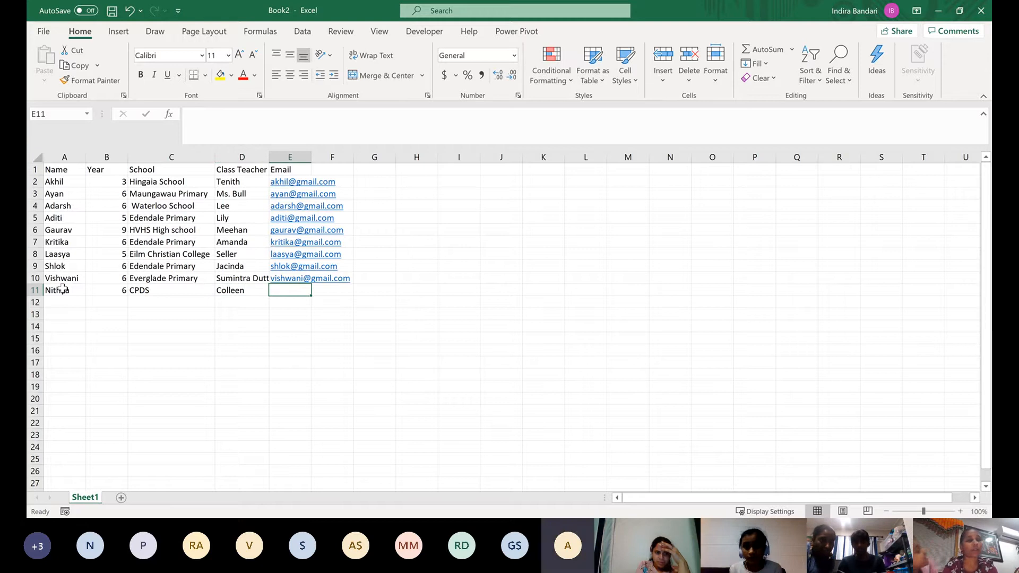
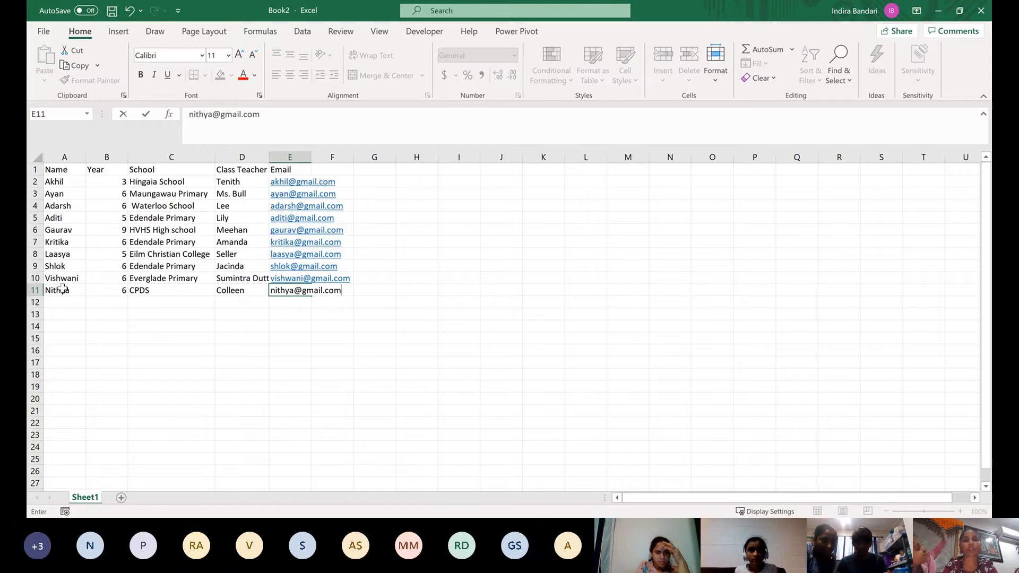
Enter the tenth student's email address in E11
{"action": "key", "text": "Return"}
Enter the eleventh student's name in A12 and year 9 in B12
{"action": "key", "text": "Left"}
{"action": "key", "text": "Left"}
{"action": "key", "text": "Left"}
{"action": "key", "text": "Left"}
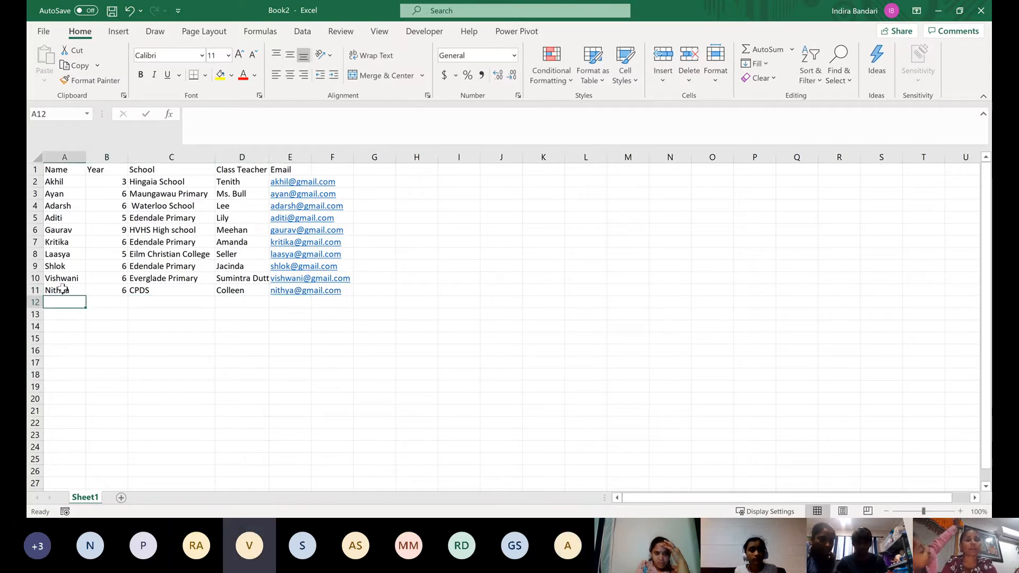
{"action": "type", "text": "Pri"}
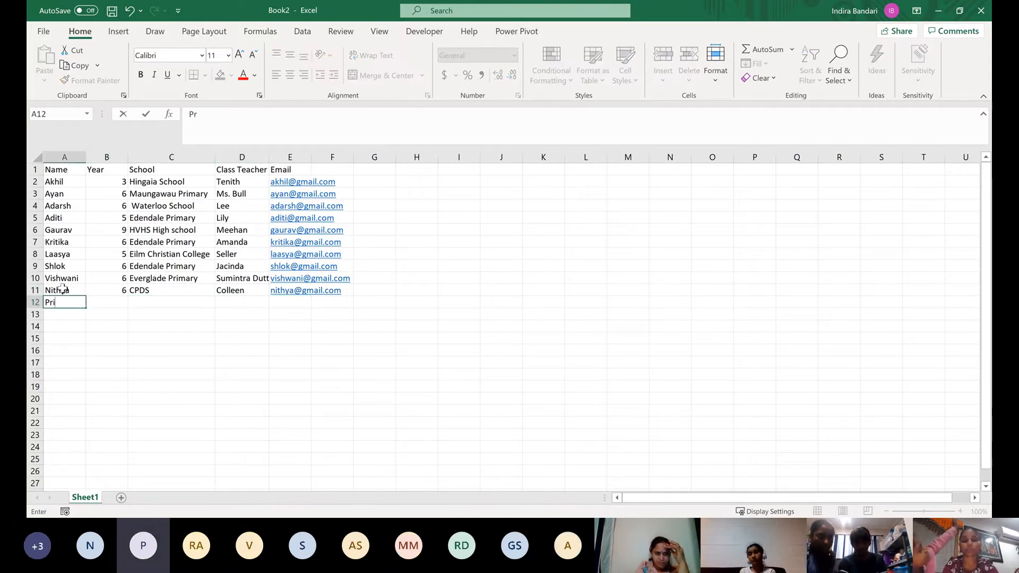
{"action": "type", "text": "yal"}
{"action": "key", "text": "Tab"}
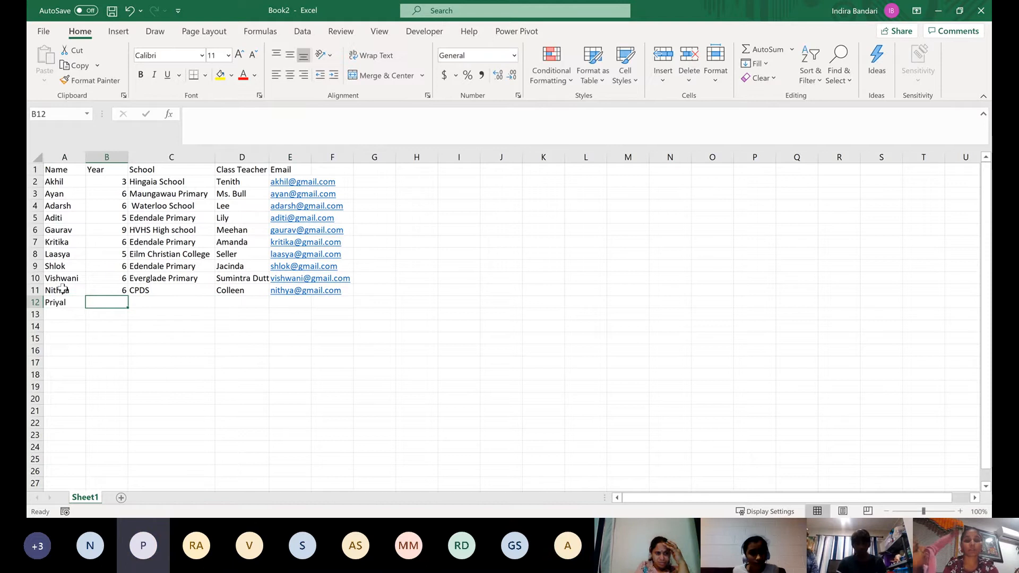
{"action": "key", "text": "Tab"}
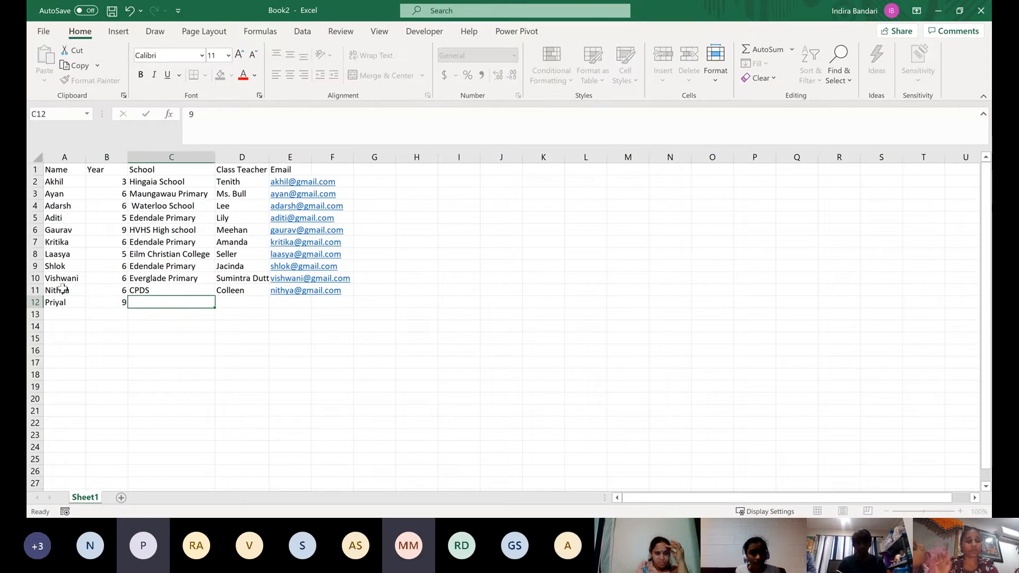
Enter Whangarei High School as the eleventh student's school in C12, correcting the spelling of Whangarei
{"action": "type", "text": "Wha"}
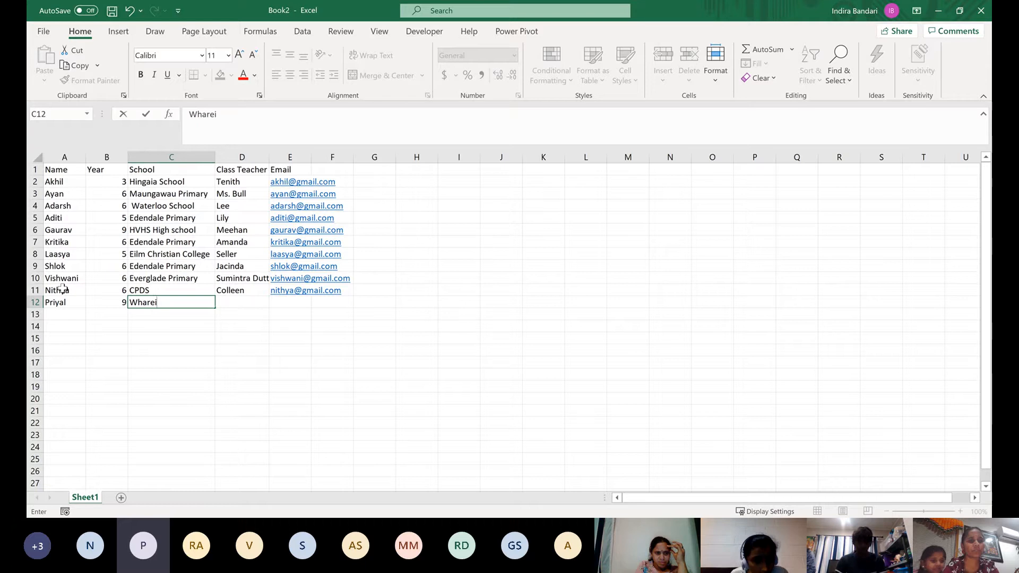
{"action": "type", "text": "ng"}
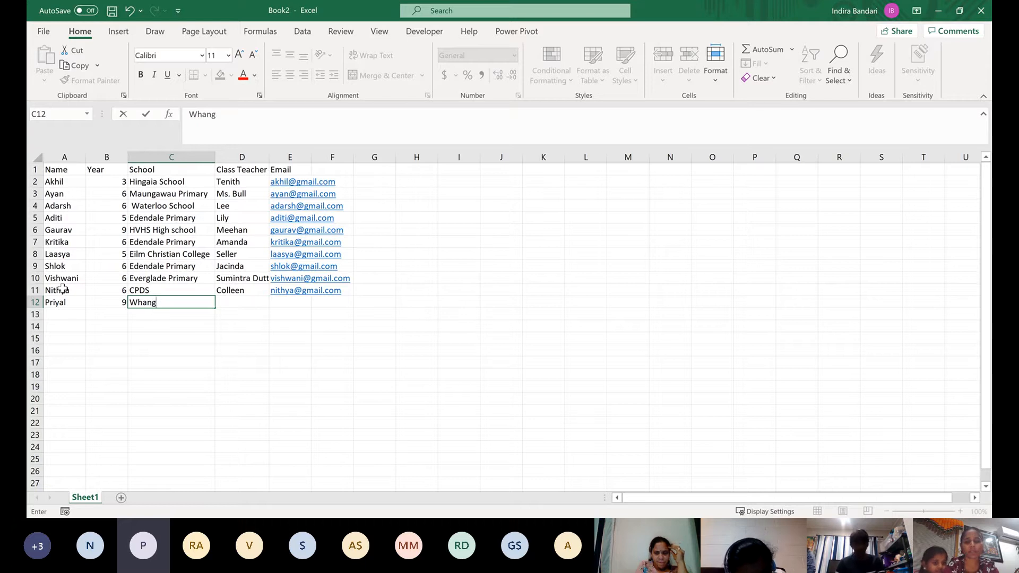
{"action": "type", "text": "arei High School"}
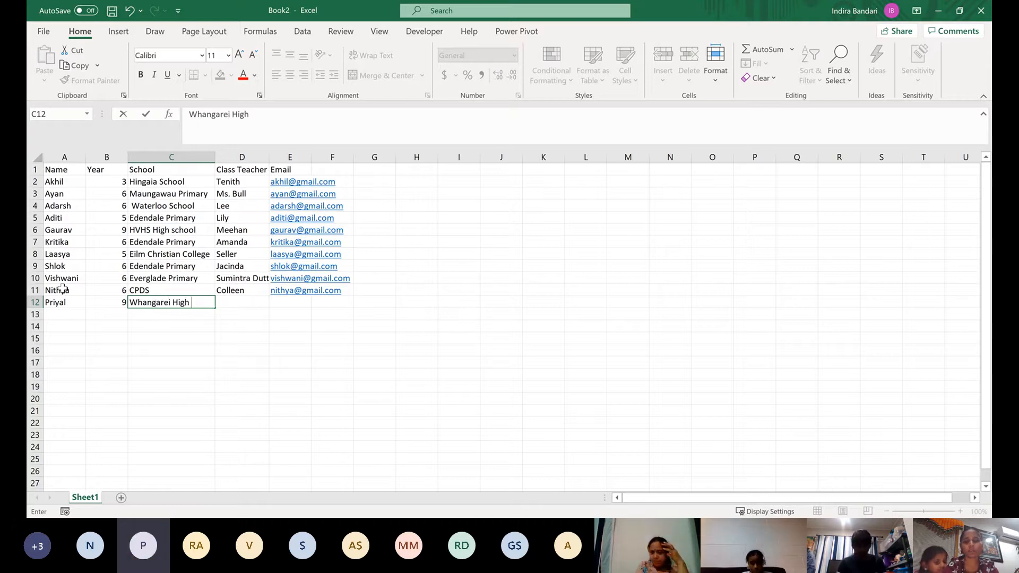
{"action": "key", "text": "Tab"}
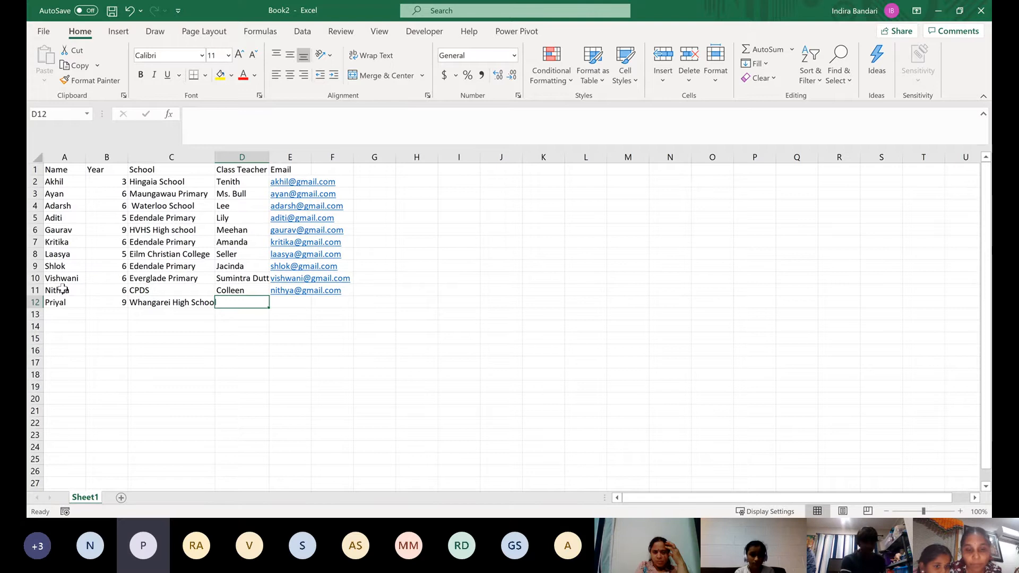
Enter the eleventh student's class teacher's first name in D12 and the student's email address in E12
{"action": "type", "text": "Gemma"}
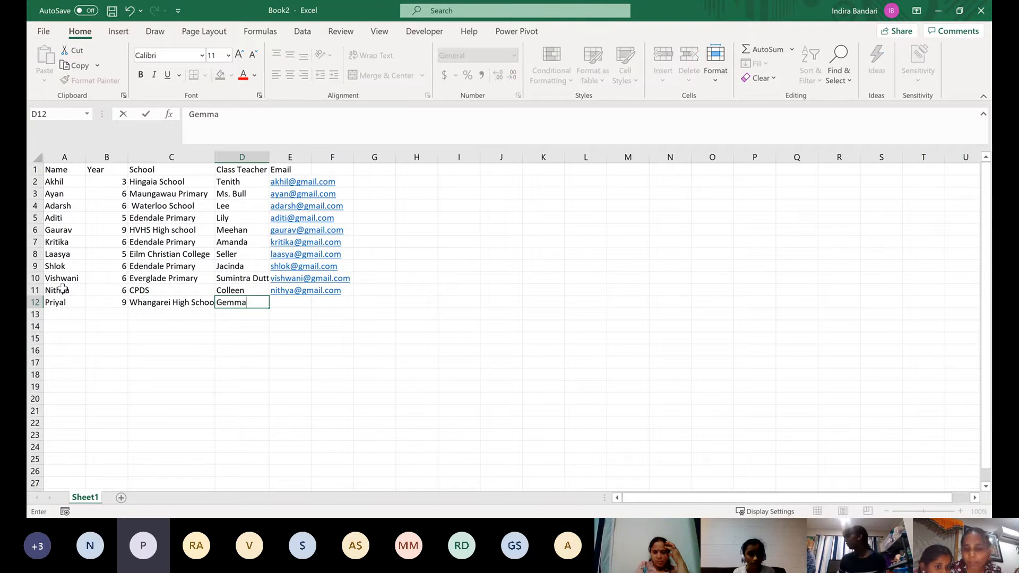
{"action": "key", "text": "Tab"}
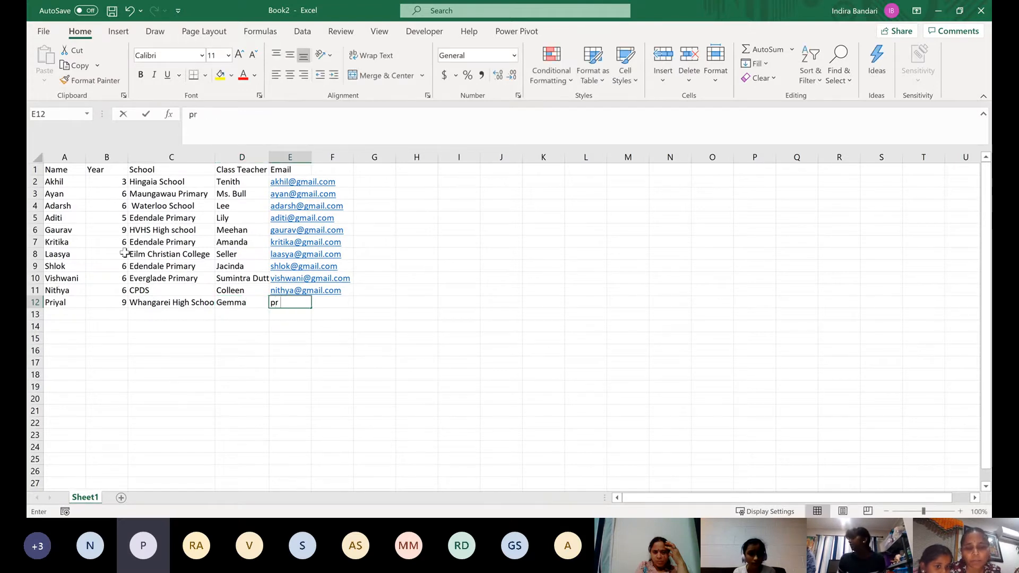
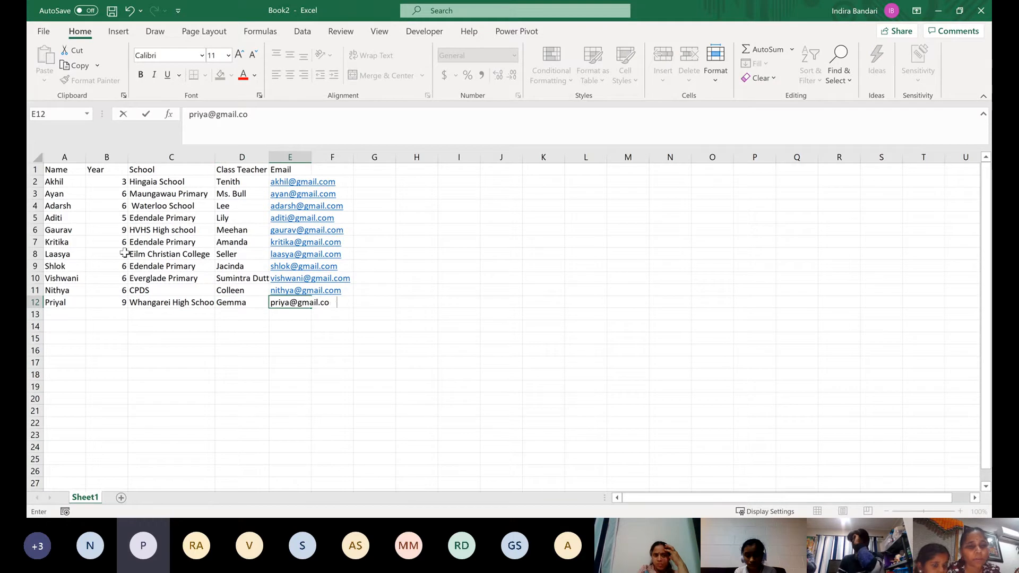
Enter the twelfth student's name in A13 and year 6 in B13
{"action": "left_click", "coordinate": [66, 313]}
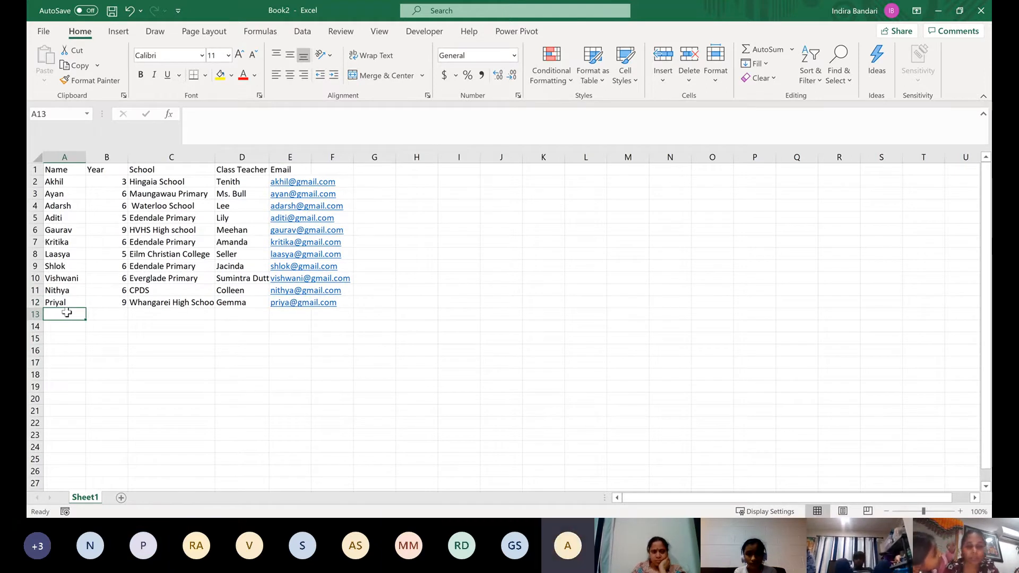
{"action": "type", "text": "anvi"}
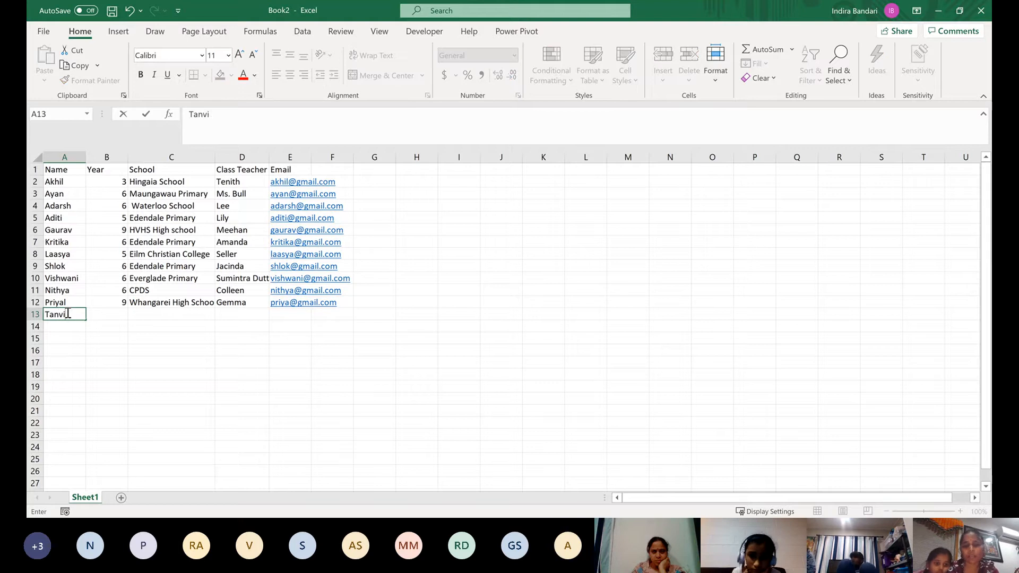
{"action": "key", "text": "Tab"}
{"action": "type", "text": "6"}
{"action": "key", "text": "Tab"}
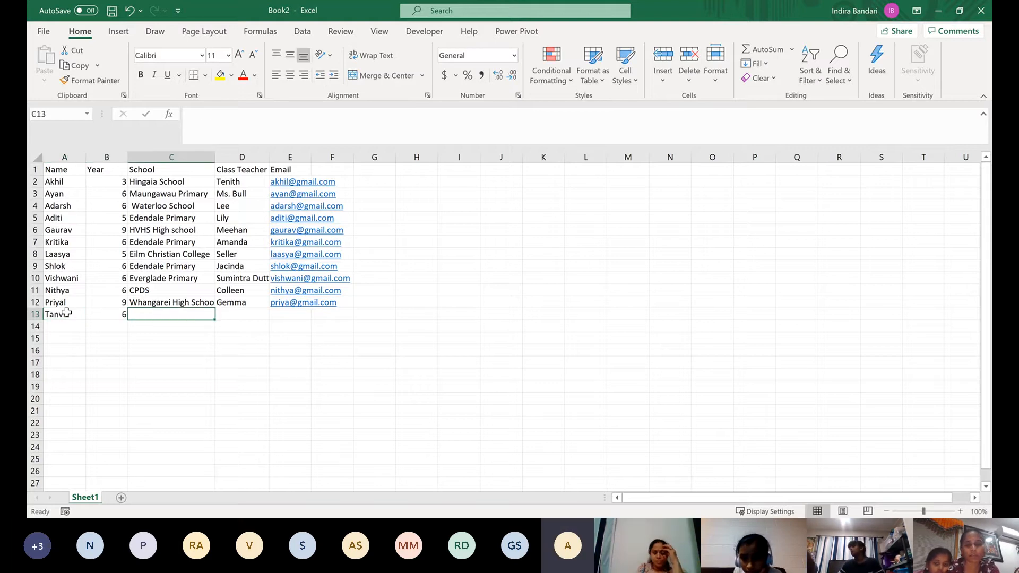
Enter Takapuna Primary as the twelfth student's school in C13 and the class teacher's first name in D13
{"action": "type", "text": "ak"}
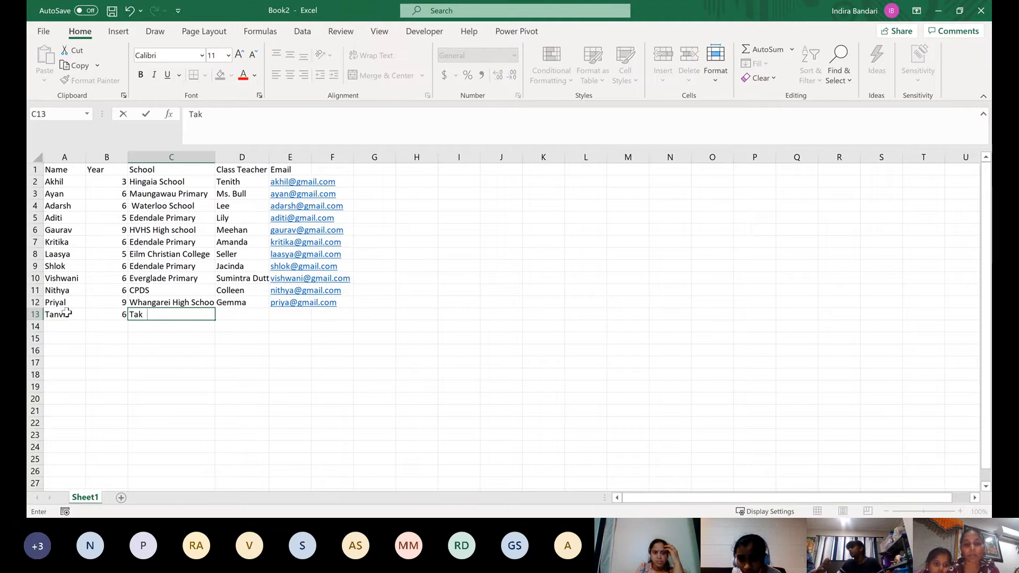
{"action": "type", "text": "apuna "}
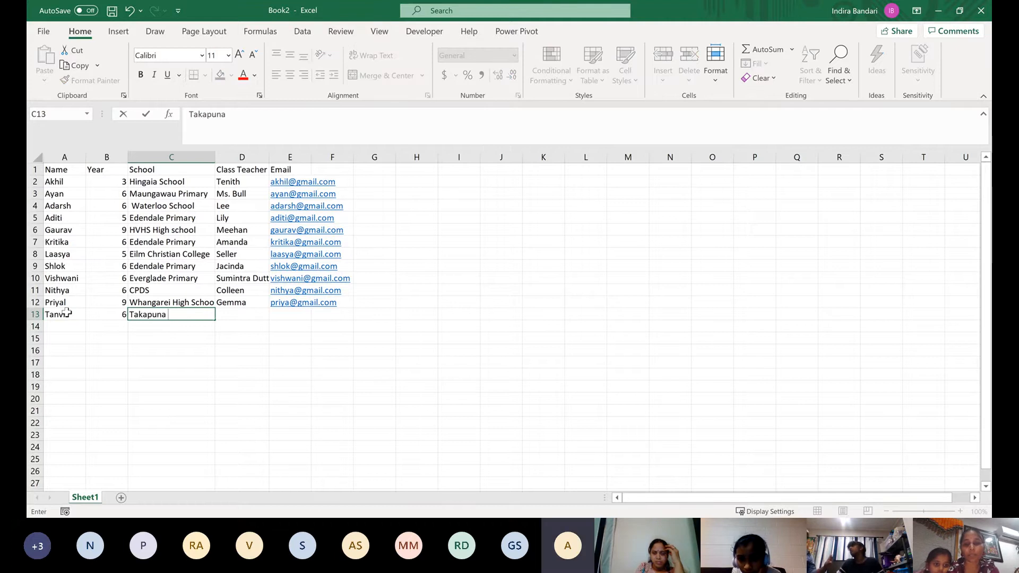
{"action": "type", "text": "Primary"}
{"action": "key", "text": "Tab"}
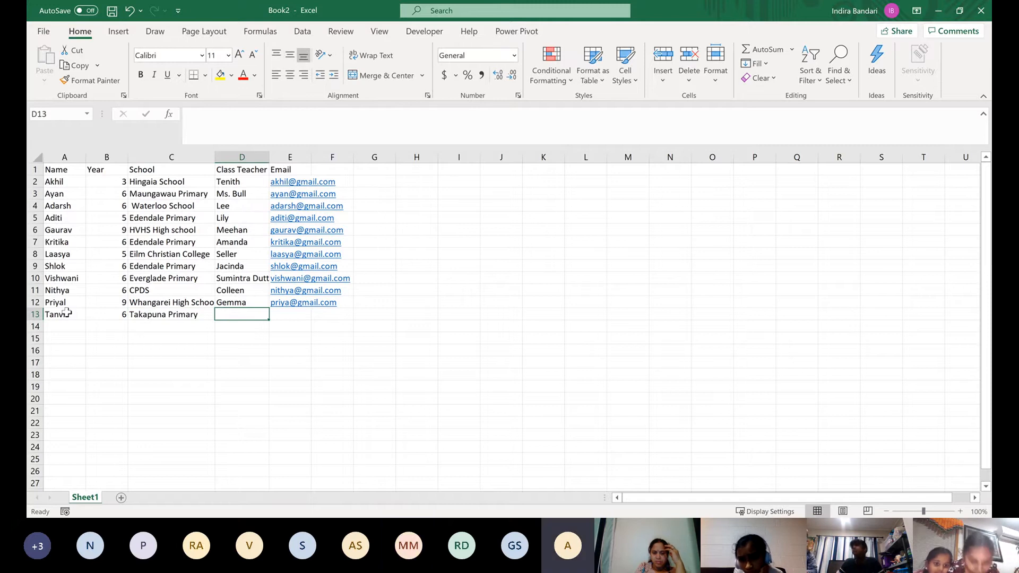
{"action": "type", "text": "Nikita"}
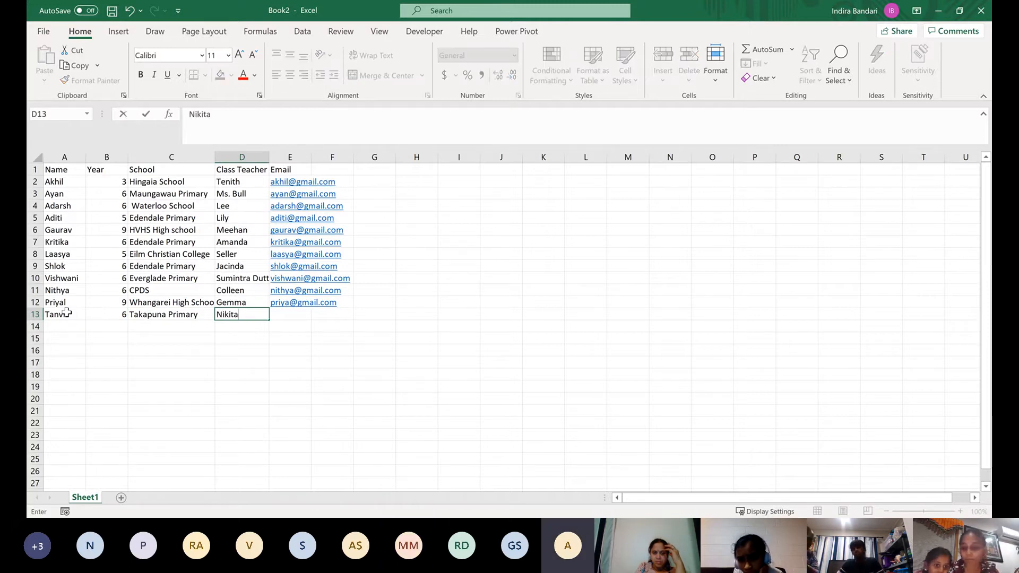
{"action": "key", "text": "Tab"}
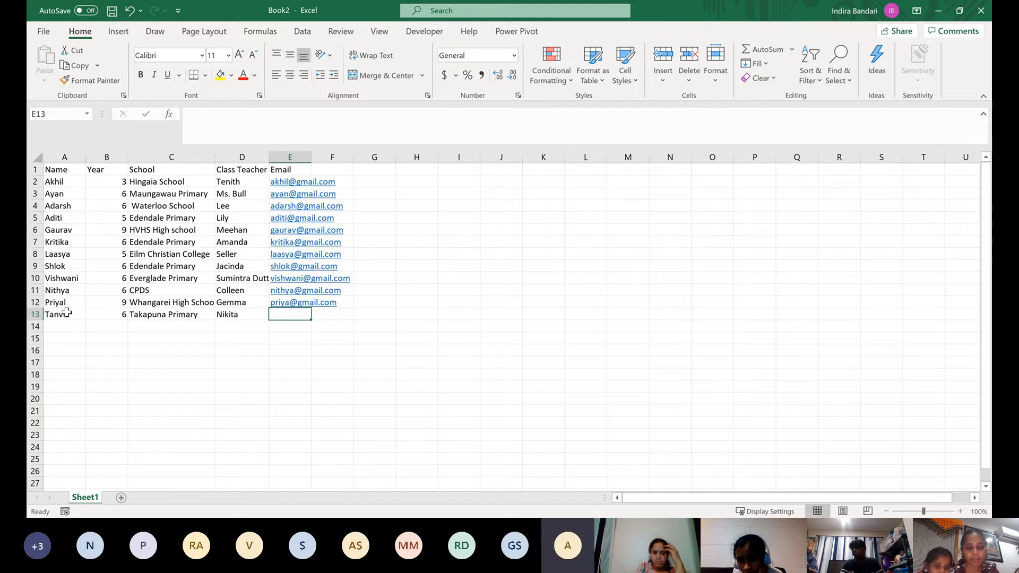
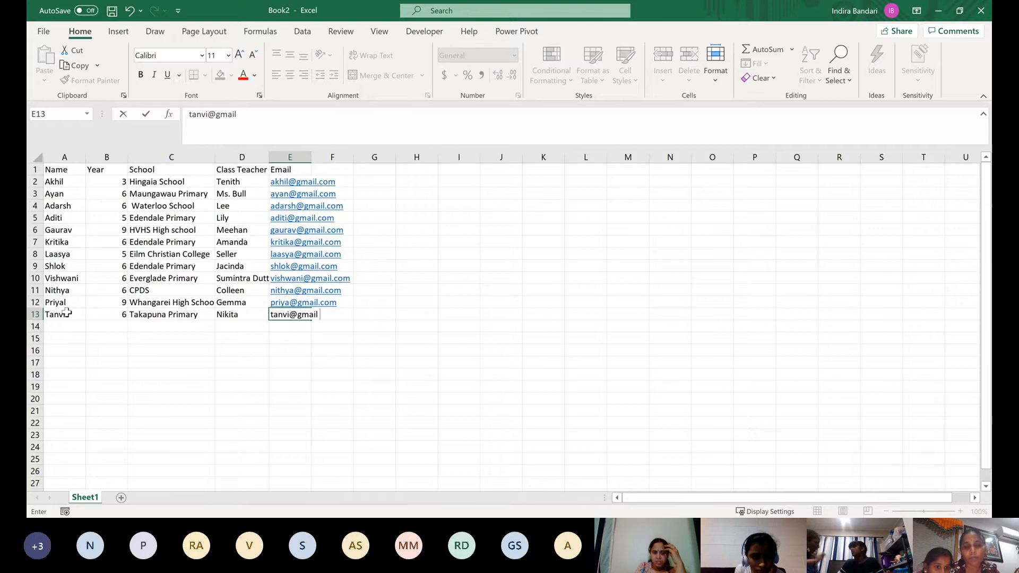
Enter the twelfth student's email address in E13
{"action": "key", "text": "Return"}
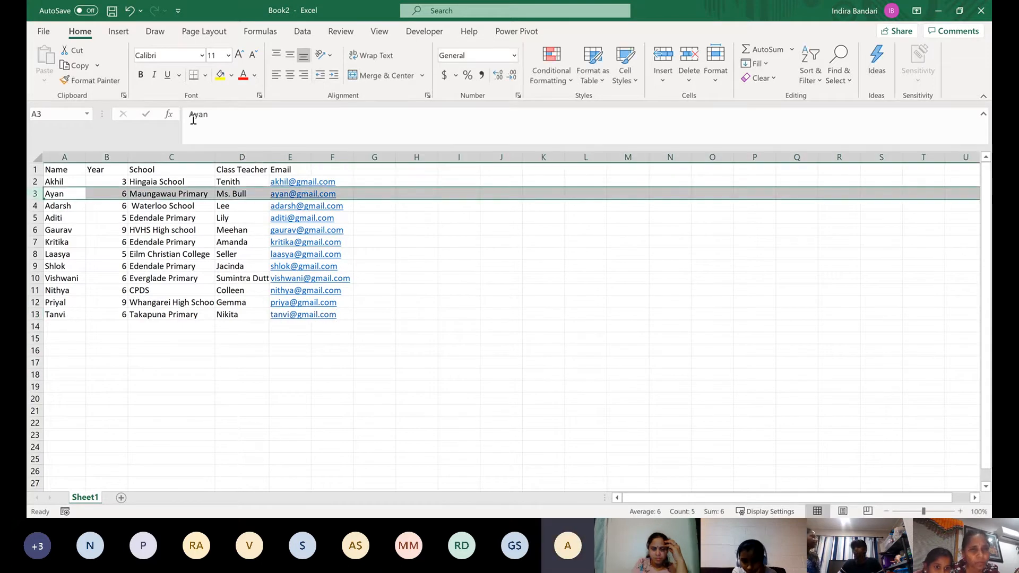
Correct the email address in E13 by inserting an h after its first letter
{"action": "left_click", "coordinate": [349, 316]}
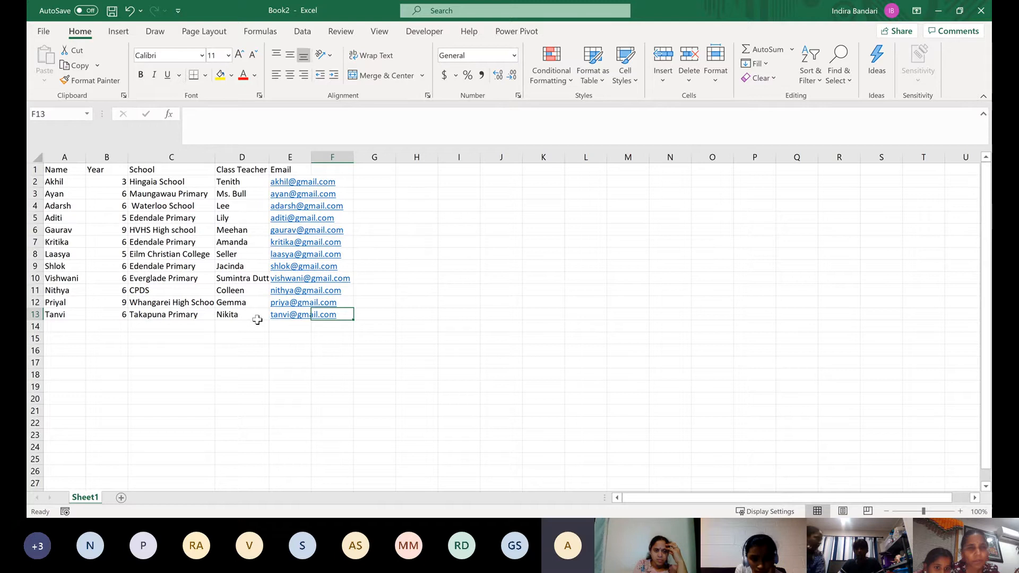
{"action": "key", "text": "Left"}
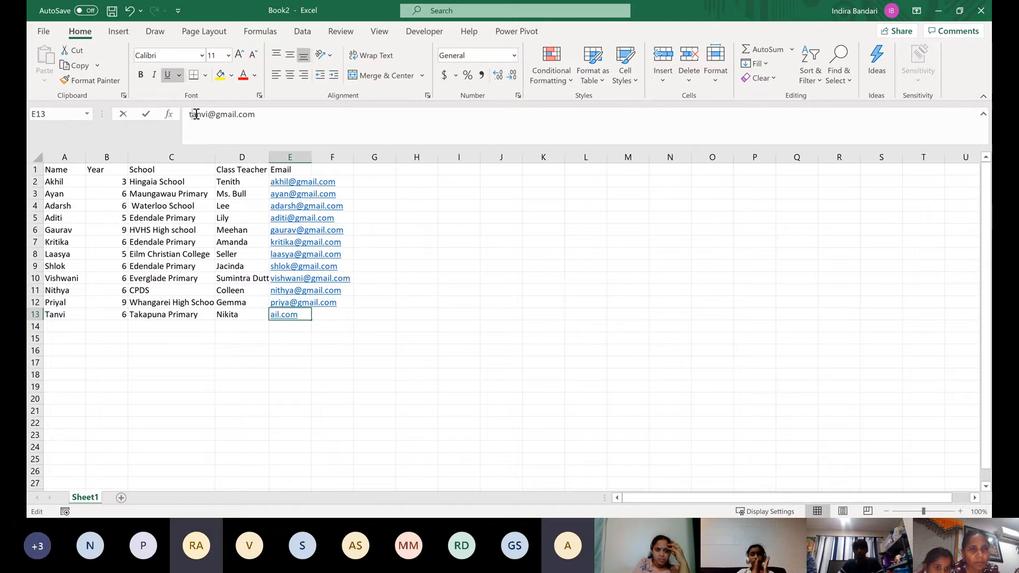
{"action": "left_click", "coordinate": [196, 114]}
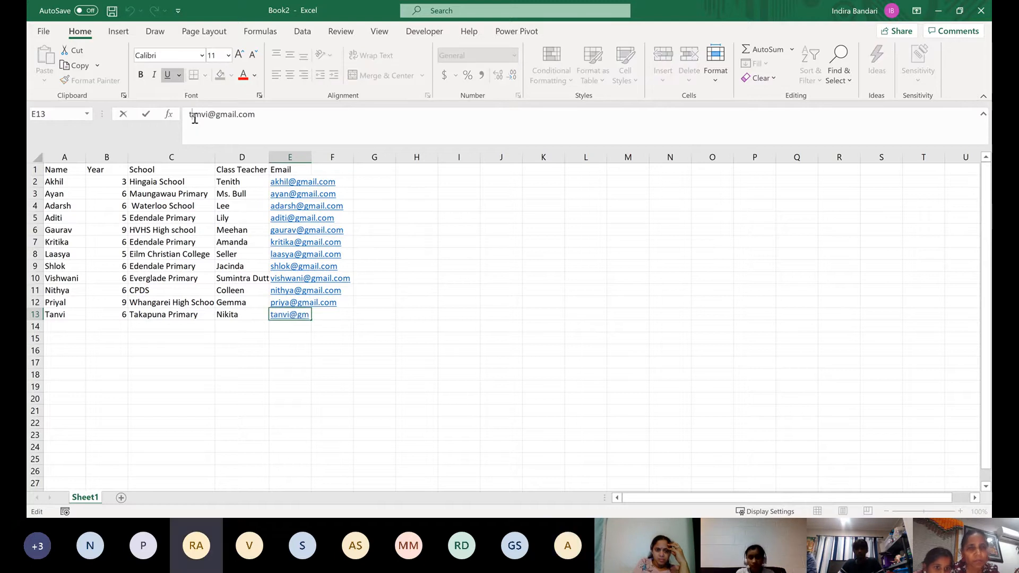
{"action": "type", "text": "h"}
{"action": "key", "text": "Return"}
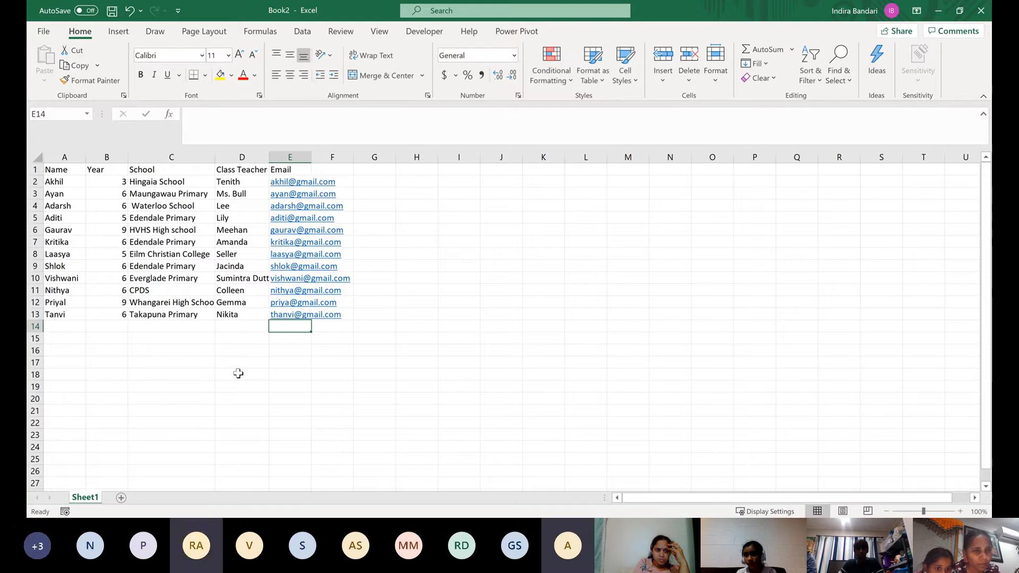
Correct the spelling of the student's name in A13 by inserting an h after its first letter
{"action": "left_click", "coordinate": [106, 315]}
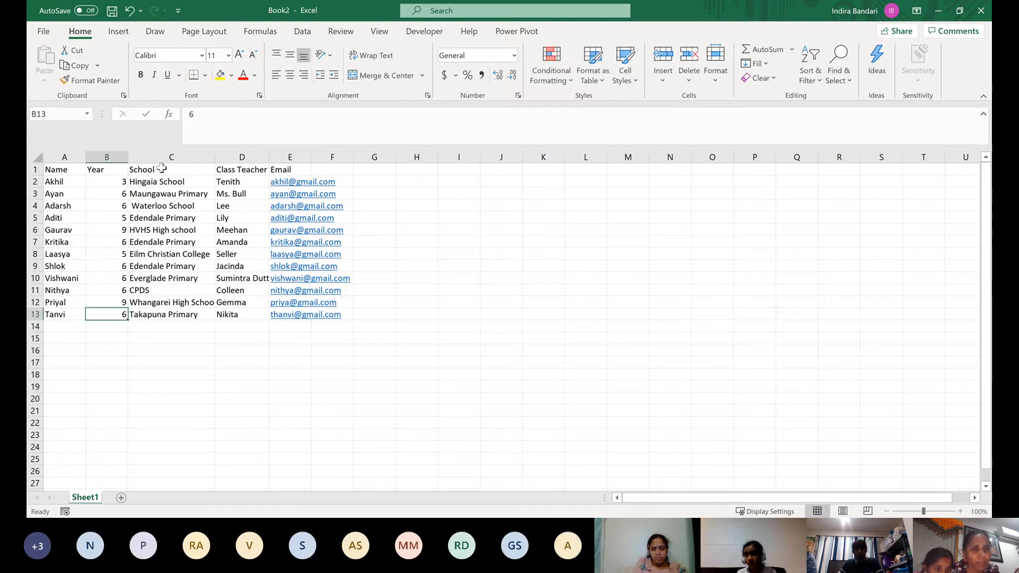
{"action": "left_click", "coordinate": [60, 315]}
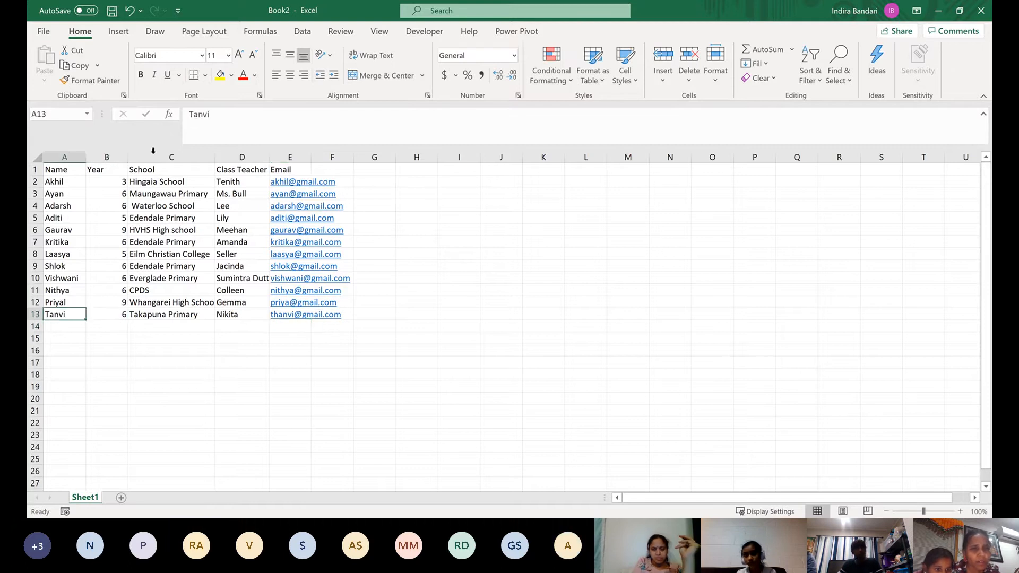
{"action": "left_click", "coordinate": [194, 115]}
{"action": "type", "text": "h"}
{"action": "key", "text": "Return"}
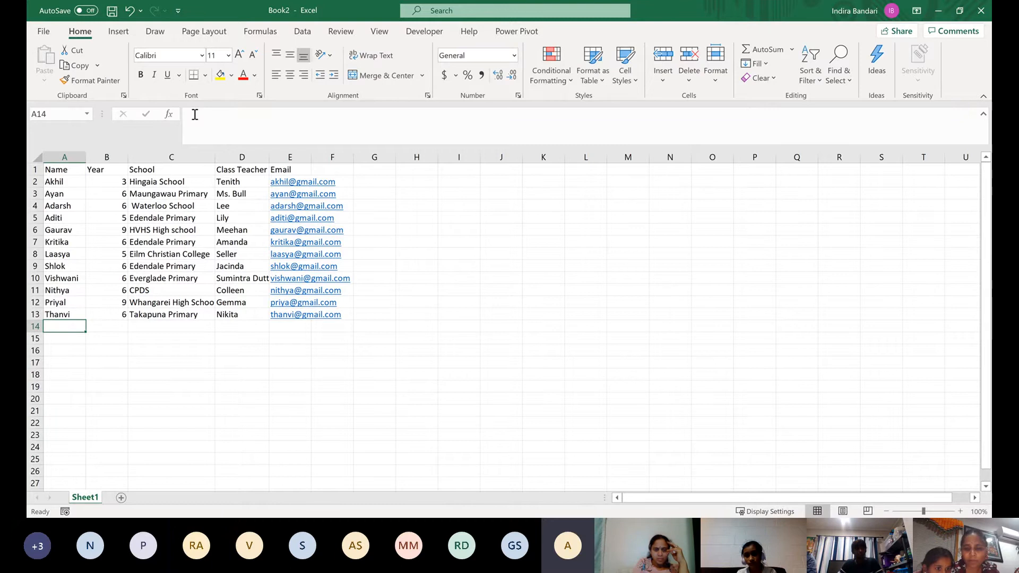
Enter the thirteenth student's name in A14 and year 6 in B14
{"action": "type", "text": "Mandipa"}
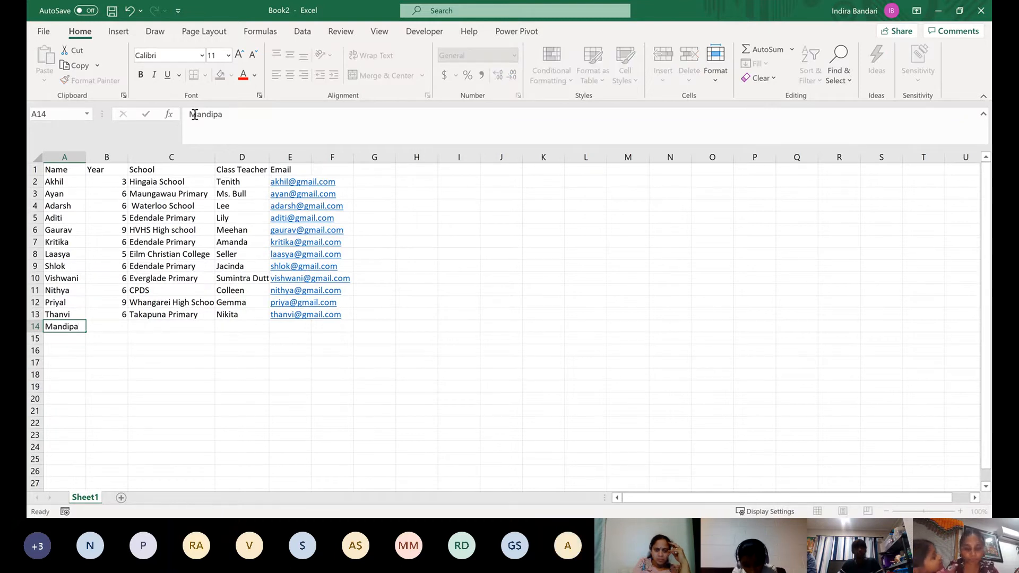
{"action": "key", "text": "Tab"}
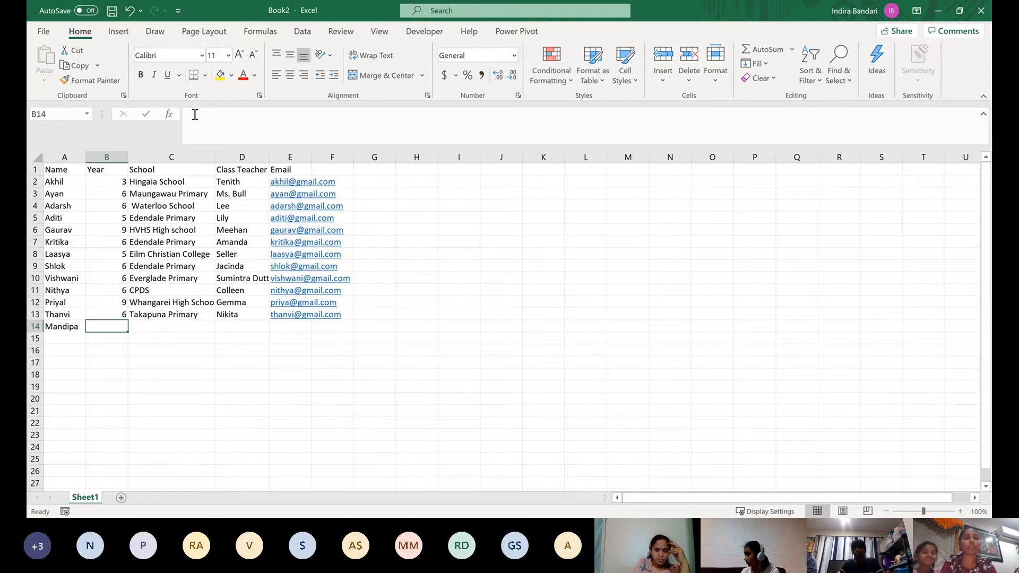
{"action": "type", "text": "6"}
{"action": "key", "text": "Tab"}
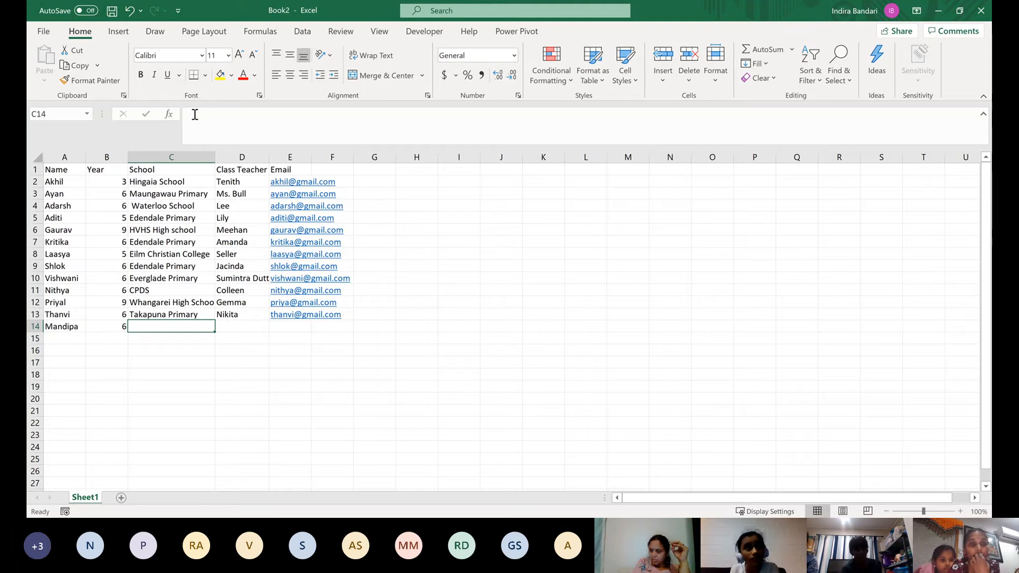
Enter the fourteenth and fifteenth students' names in A15 and A16
{"action": "left_click", "coordinate": [68, 341]}
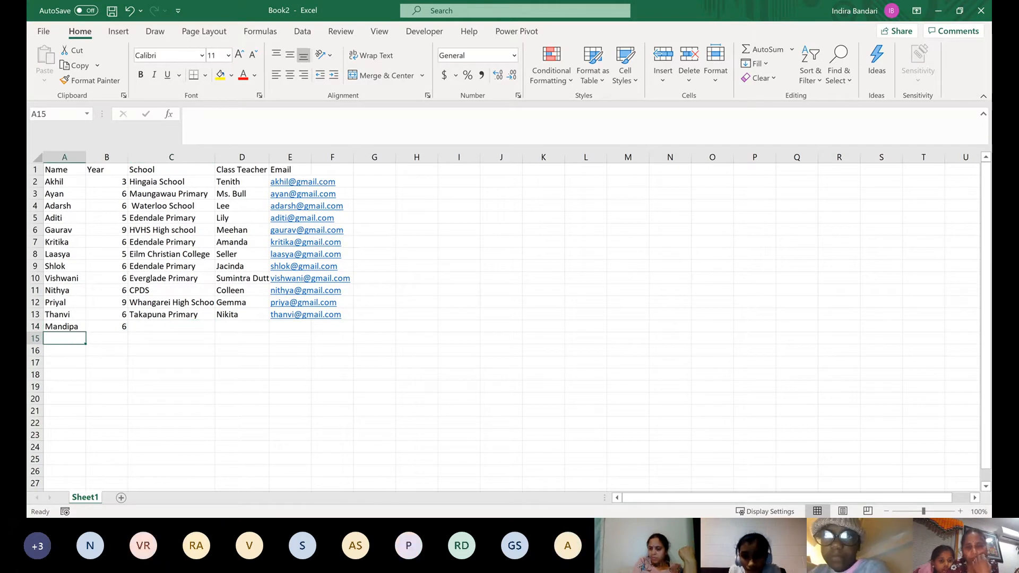
{"action": "left_click", "coordinate": [464, 503]}
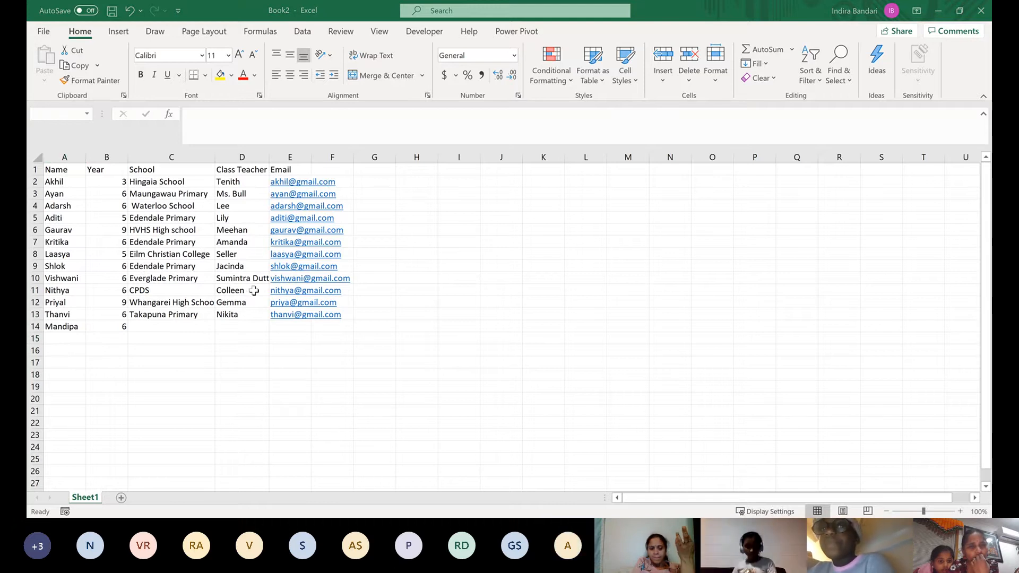
{"action": "left_click", "coordinate": [940, 13]}
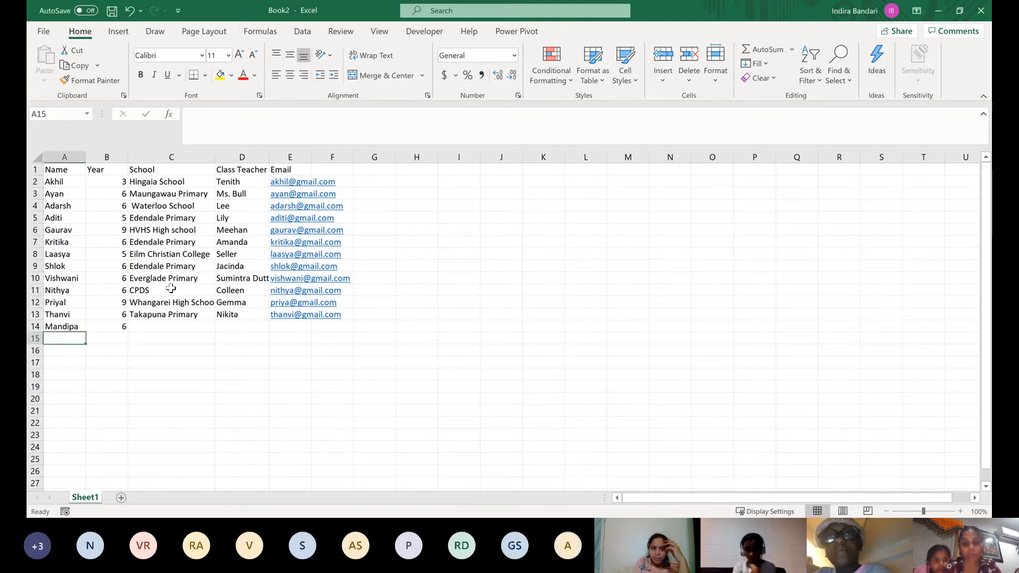
{"action": "type", "text": "Riddhi"}
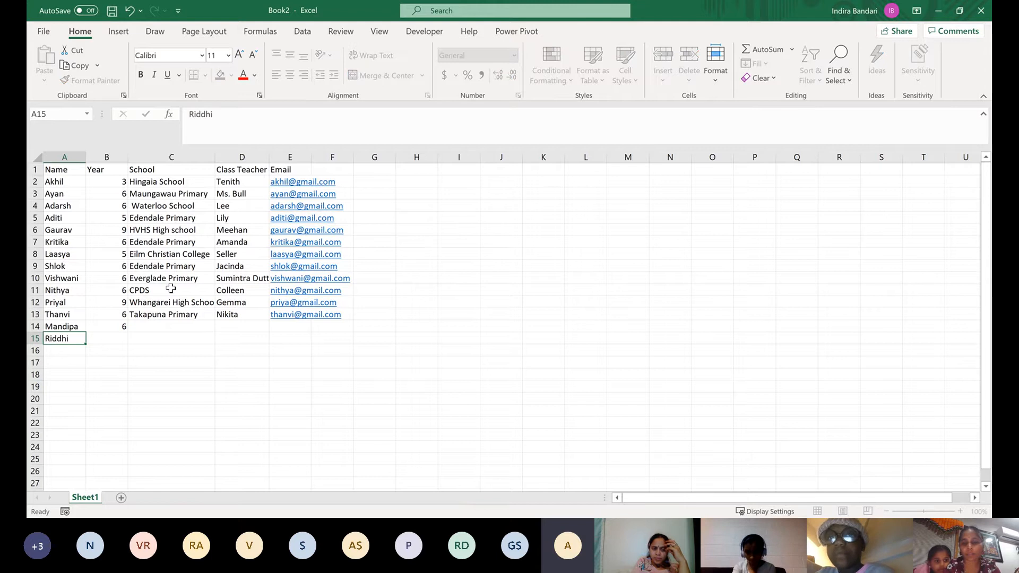
{"action": "key", "text": "Return"}
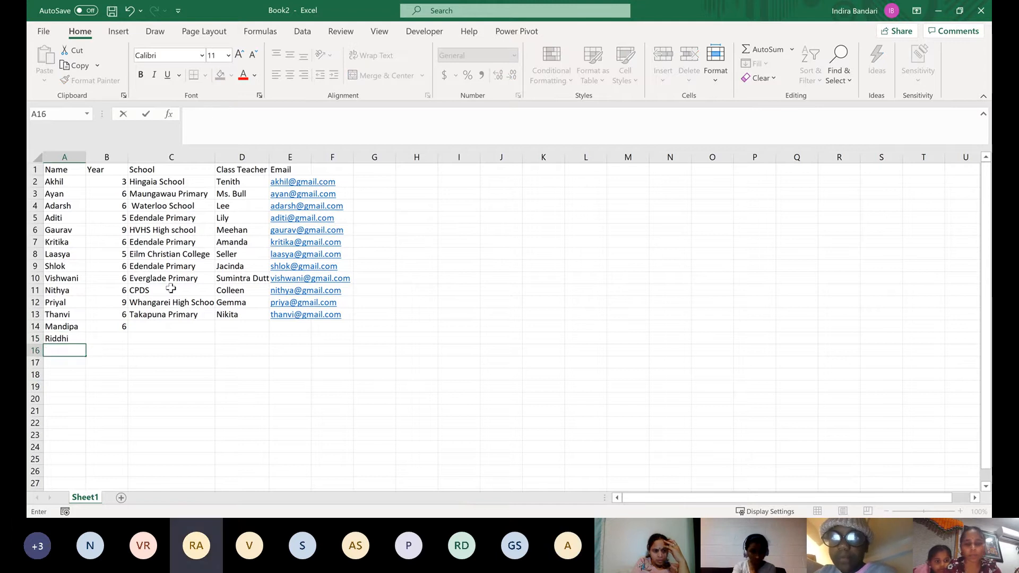
{"action": "type", "text": "Pari"}
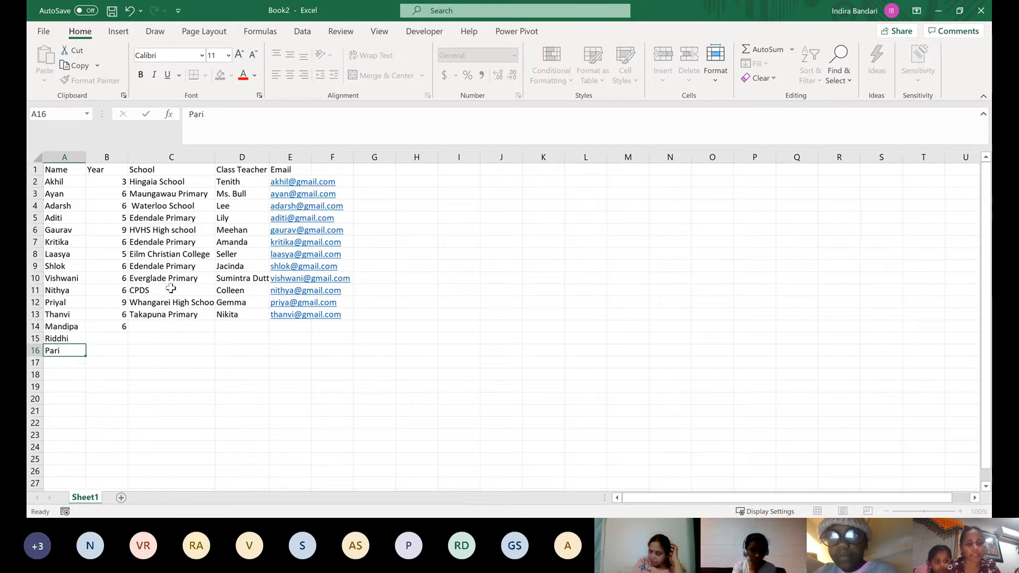
{"action": "key", "text": "Tab"}
Enter year 8 in B15 and Balmoral Intermediate in C15 for the fourteenth student
{"action": "key", "text": "Up"}
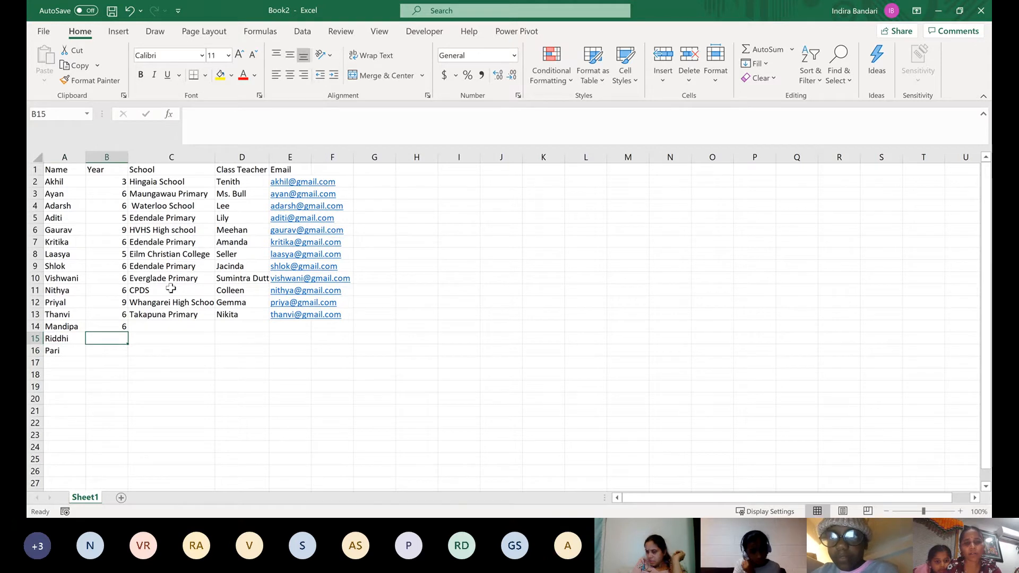
{"action": "type", "text": "8"}
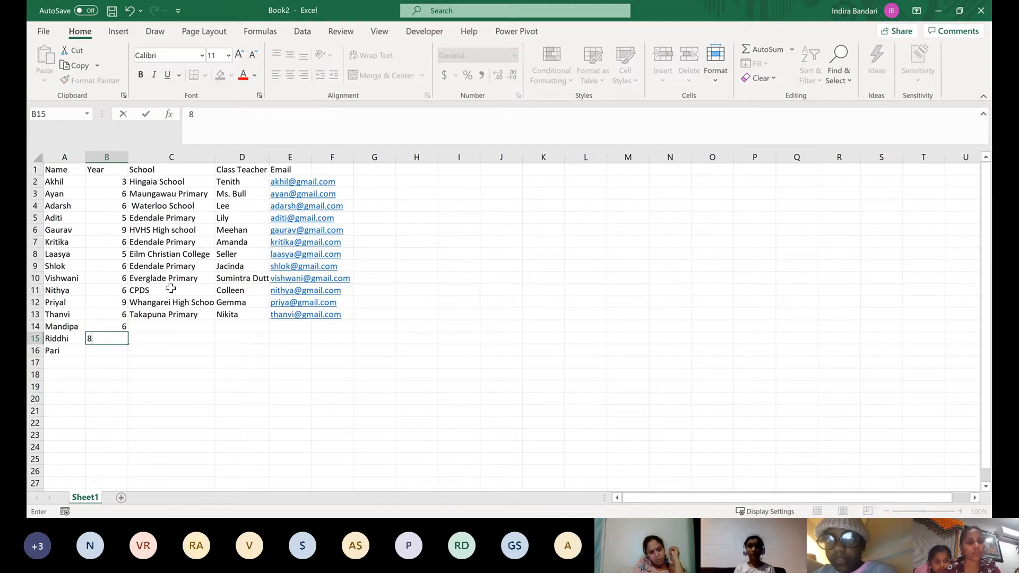
{"action": "key", "text": "Tab"}
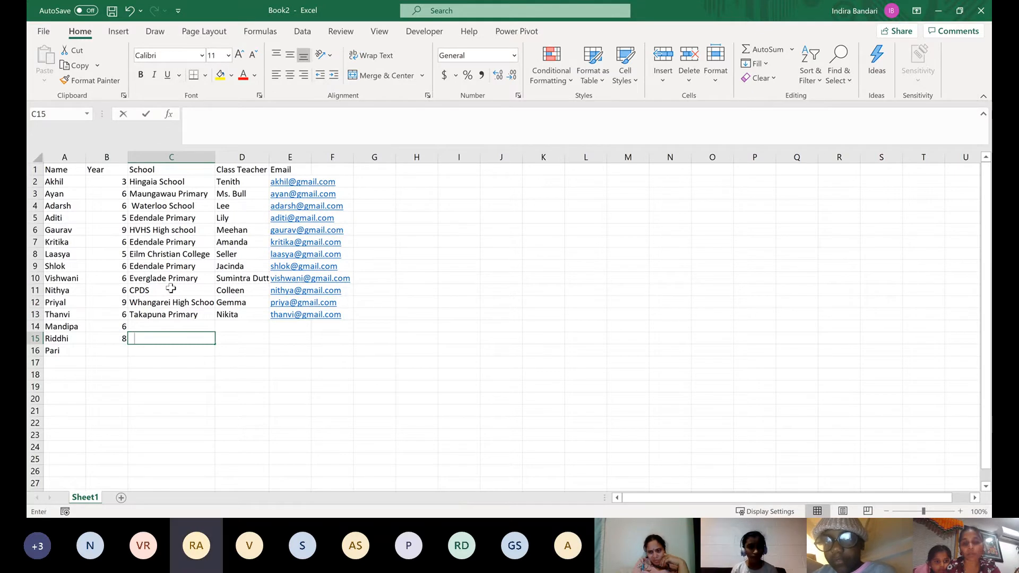
{"action": "type", "text": "Balmoral I"}
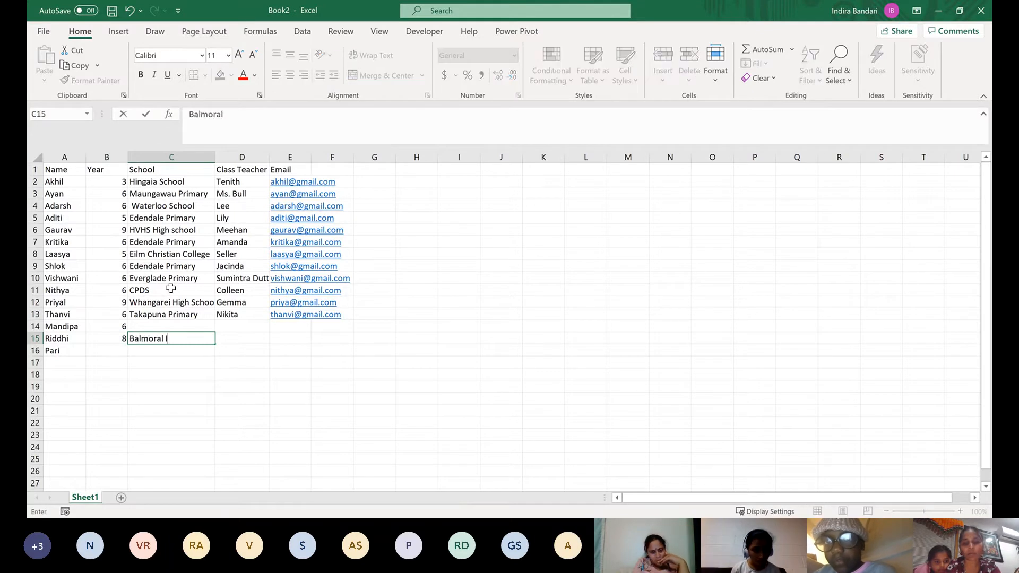
{"action": "type", "text": "ntermediate"}
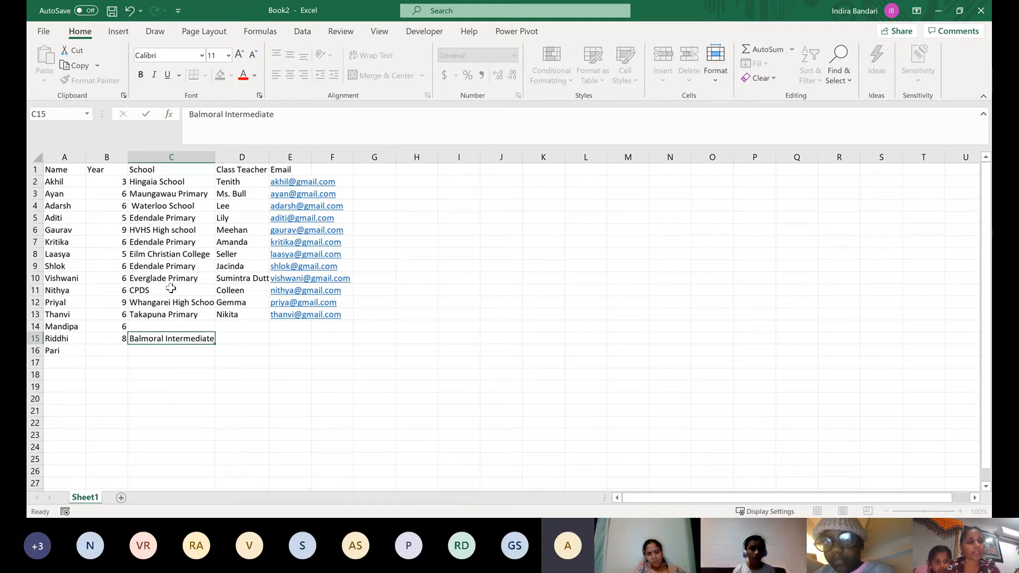
{"action": "key", "text": "Return"}
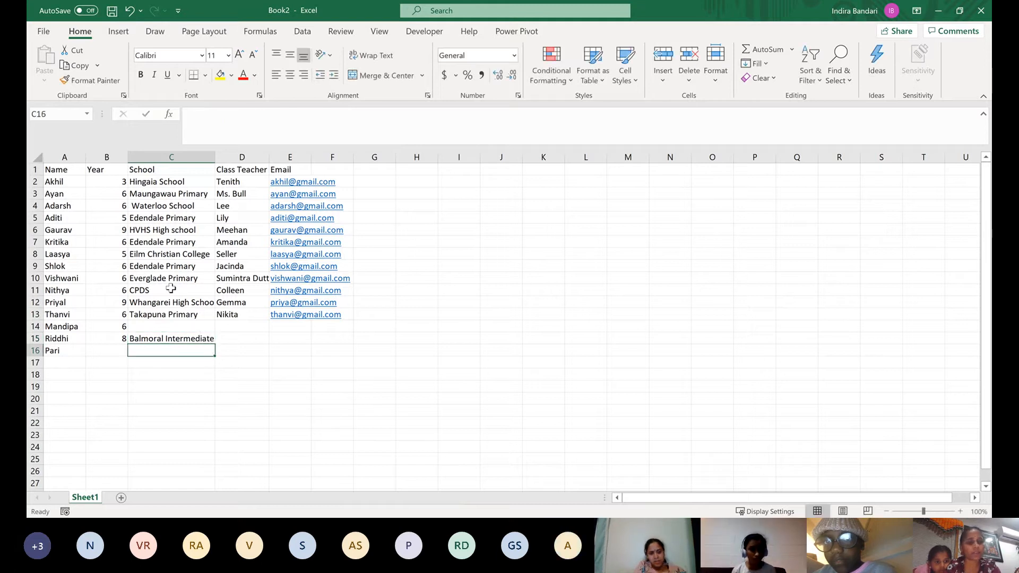
{"action": "key", "text": "Left"}
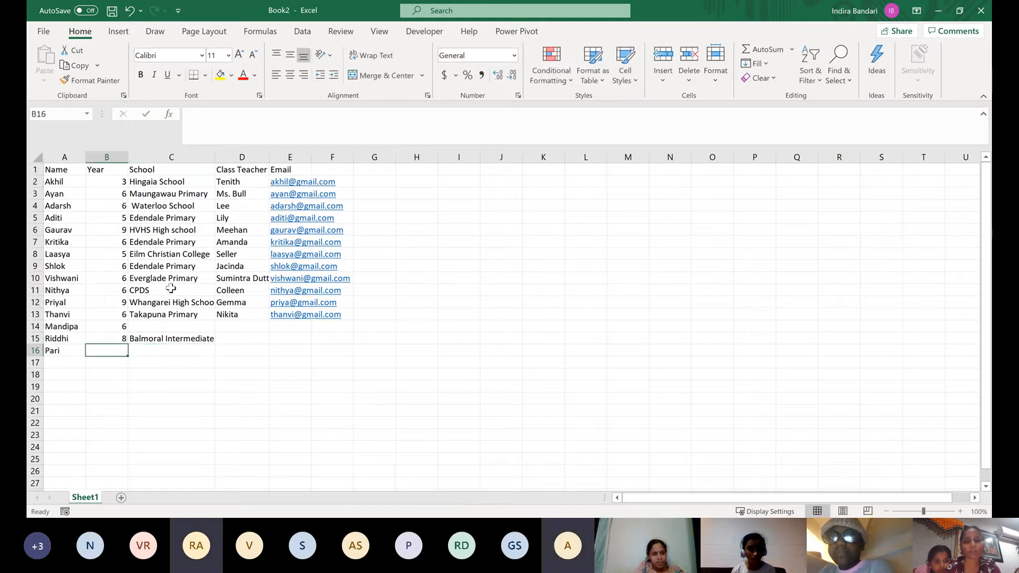
Enter year 5 in B16 for the fifteenth student
{"action": "type", "text": "5"}
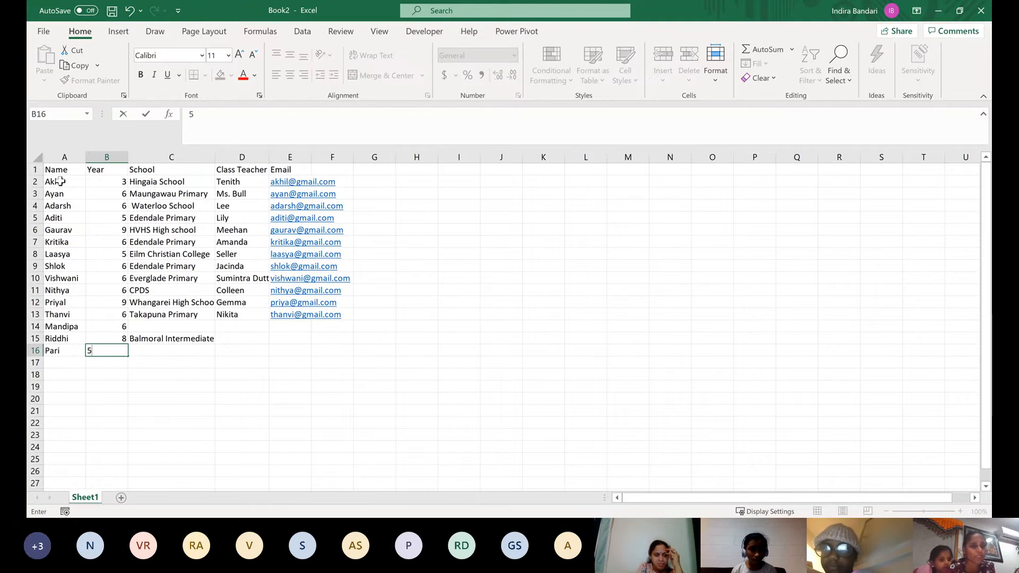
{"action": "left_click_drag", "start_coordinate": [60, 182], "coordinate": [58, 338]}
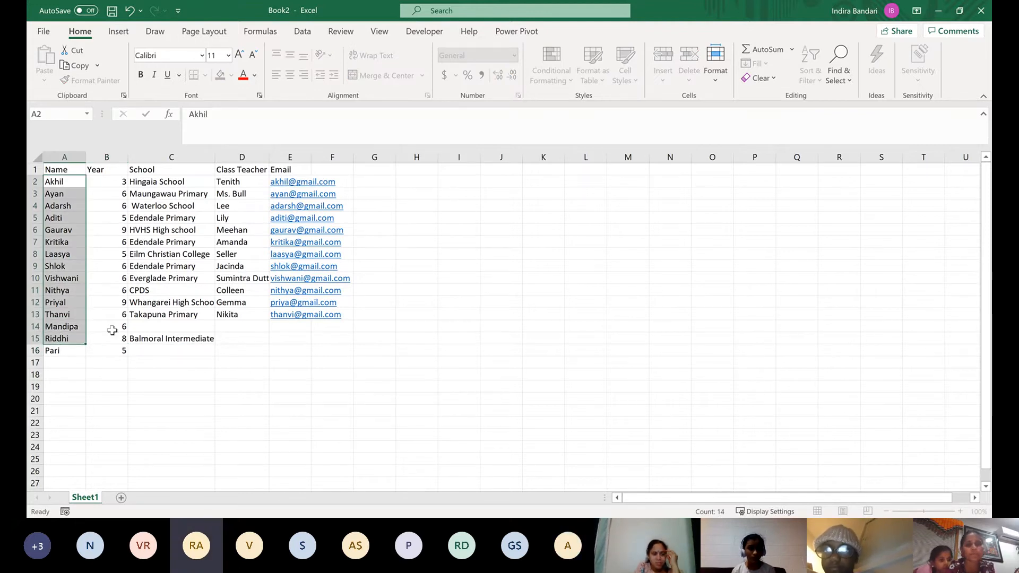
{"action": "left_click", "coordinate": [506, 384]}
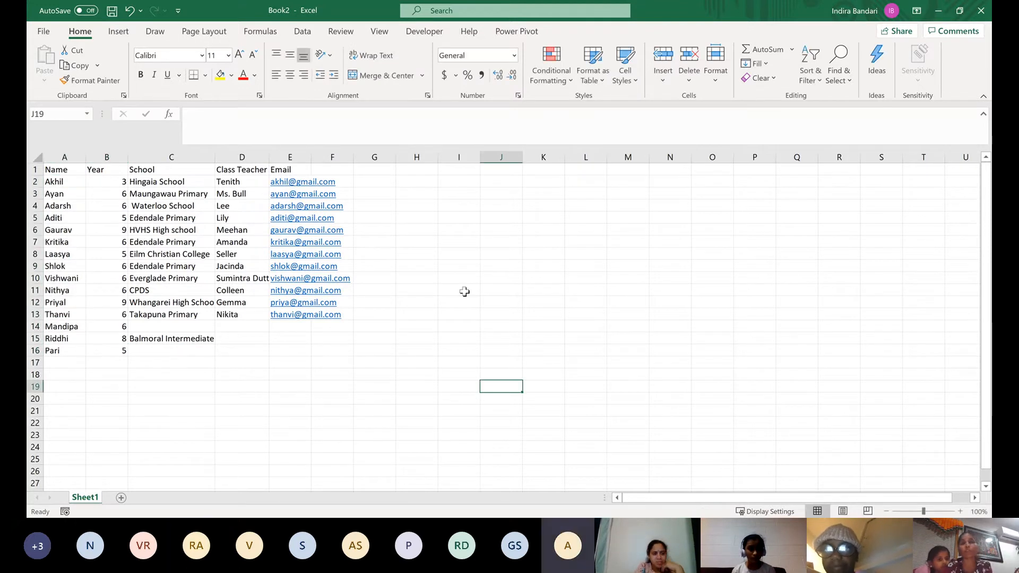
Save the workbook as excel in the Kidstech folder under Documents > presentations
{"action": "left_click", "coordinate": [43, 33]}
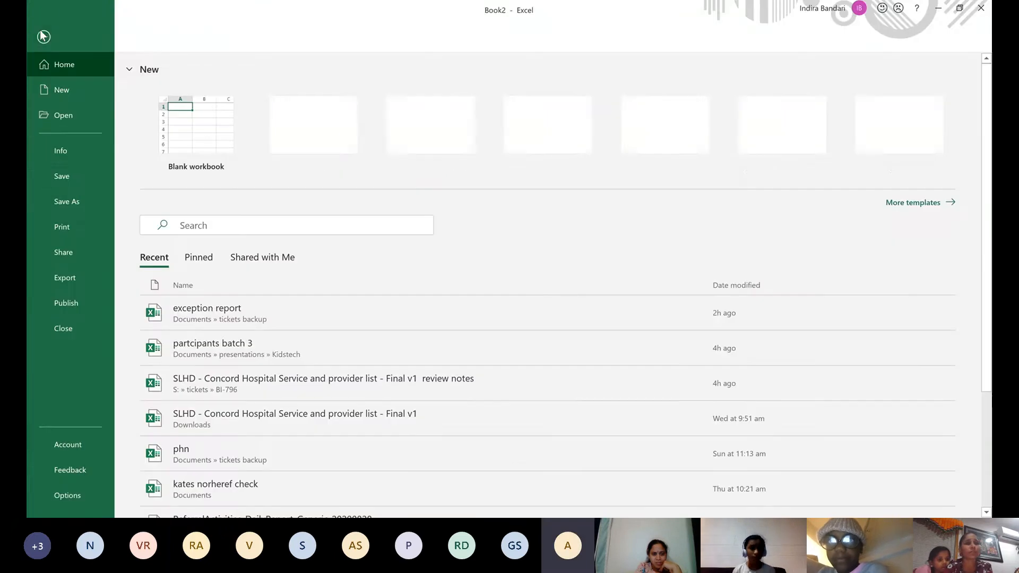
{"action": "left_click", "coordinate": [69, 177]}
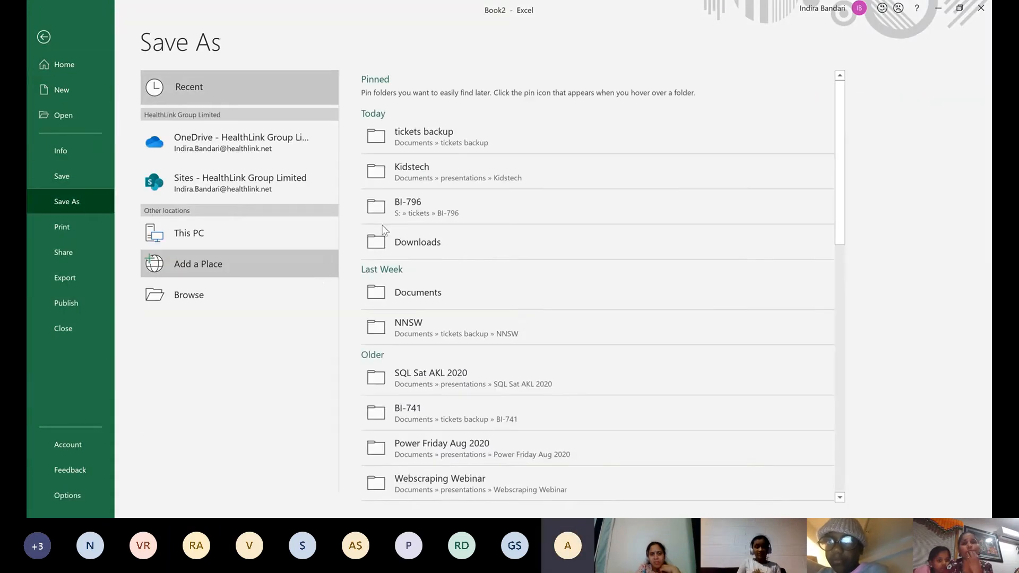
{"action": "left_click", "coordinate": [415, 173]}
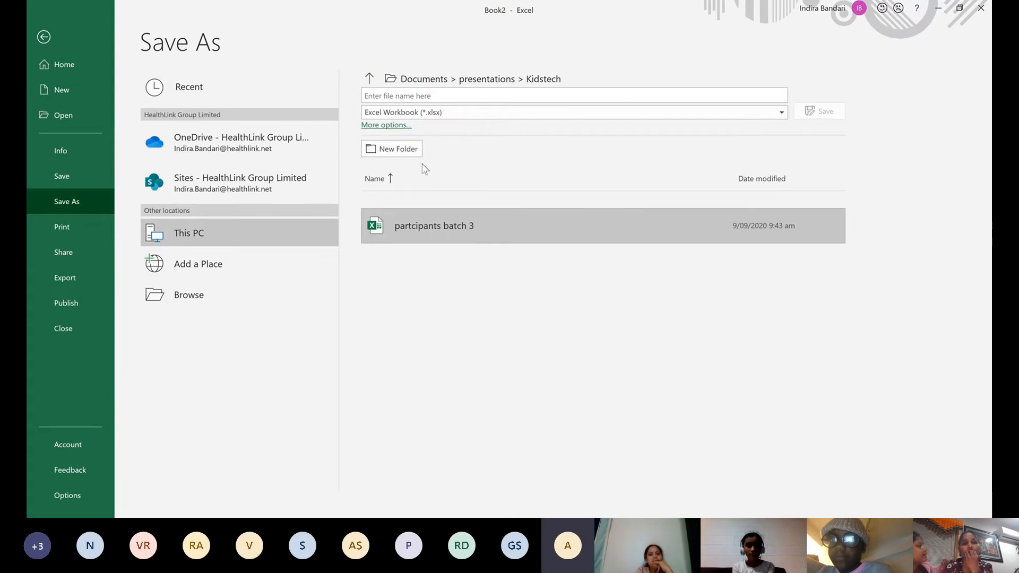
{"action": "left_click", "coordinate": [508, 96]}
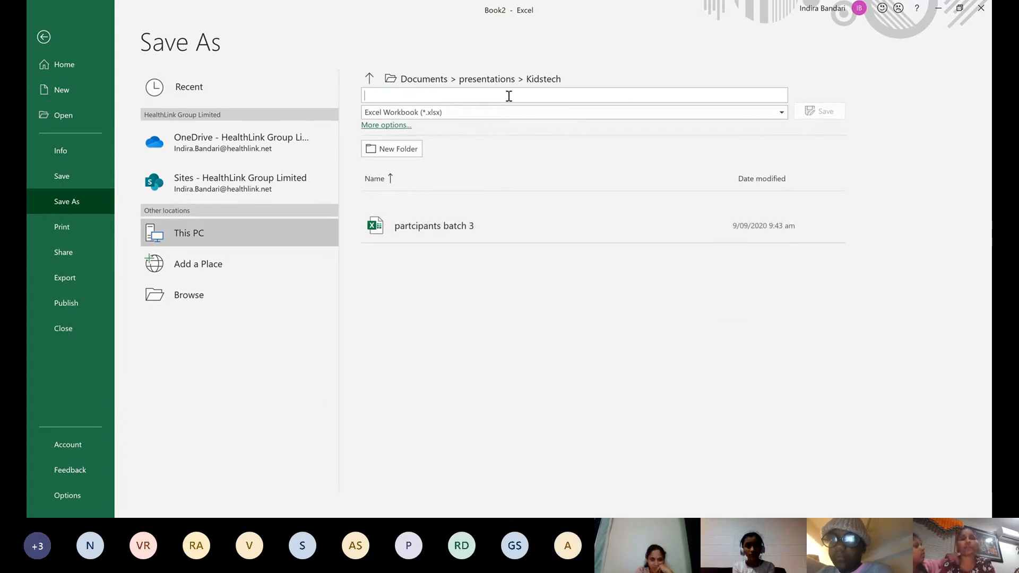
{"action": "type", "text": "excel"}
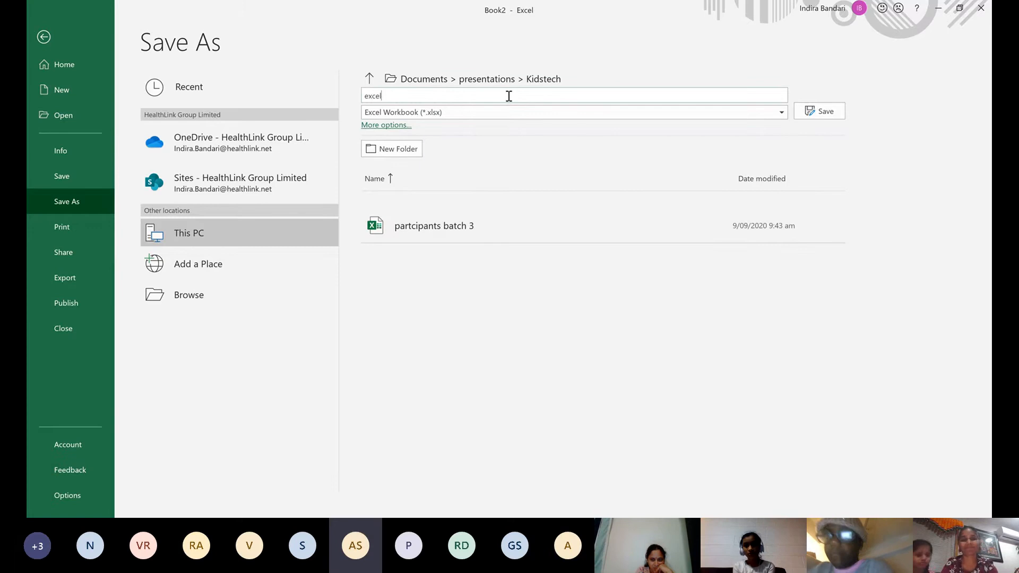
{"action": "key", "text": "Return"}
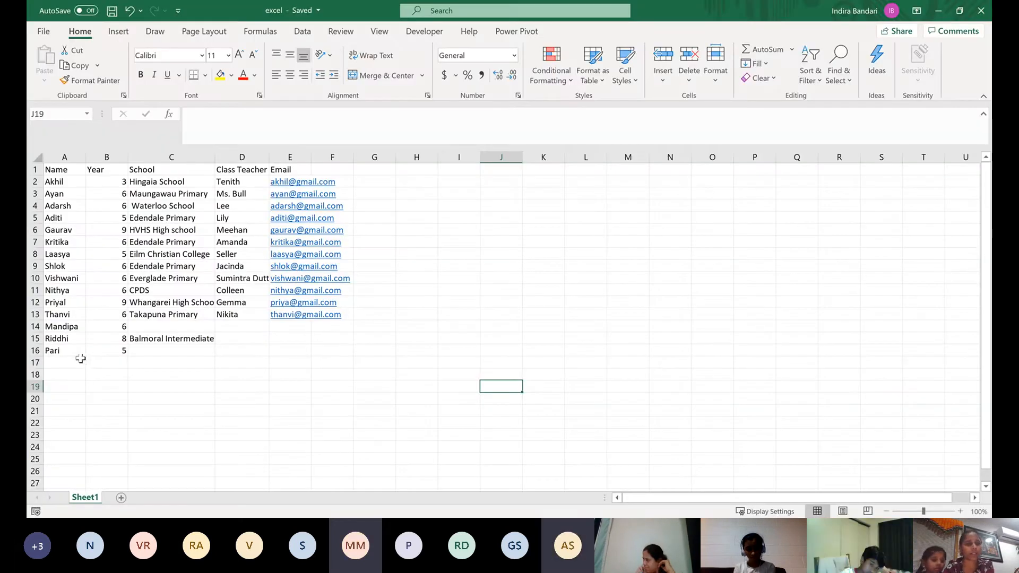
Enter the sixteenth student's name in A17 and year 1 in B17
{"action": "left_click", "coordinate": [80, 360]}
{"action": "type", "text": "Ve"}
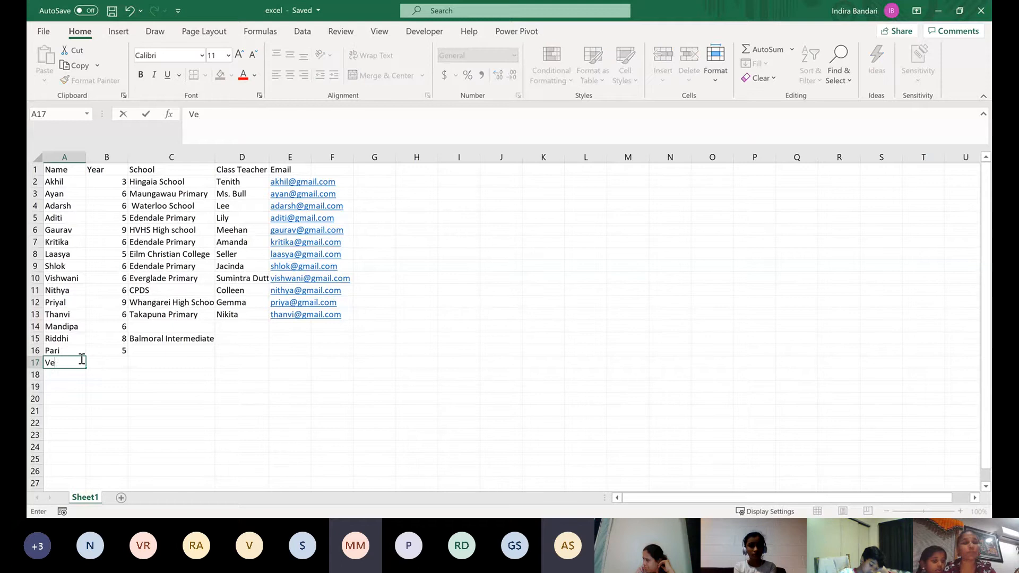
{"action": "type", "text": "da"}
{"action": "key", "text": "Tab"}
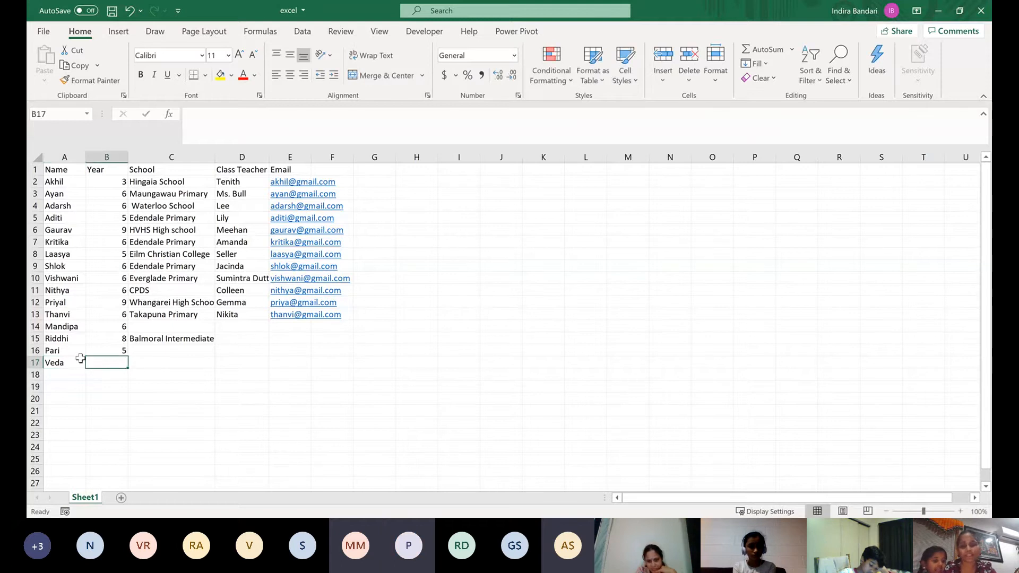
{"action": "type", "text": "1"}
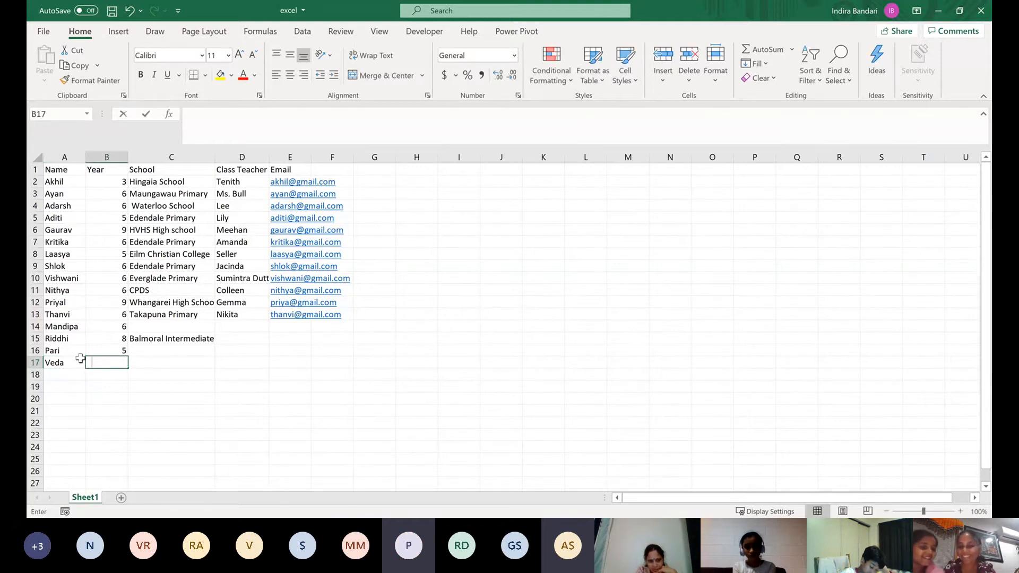
{"action": "key", "text": "Tab"}
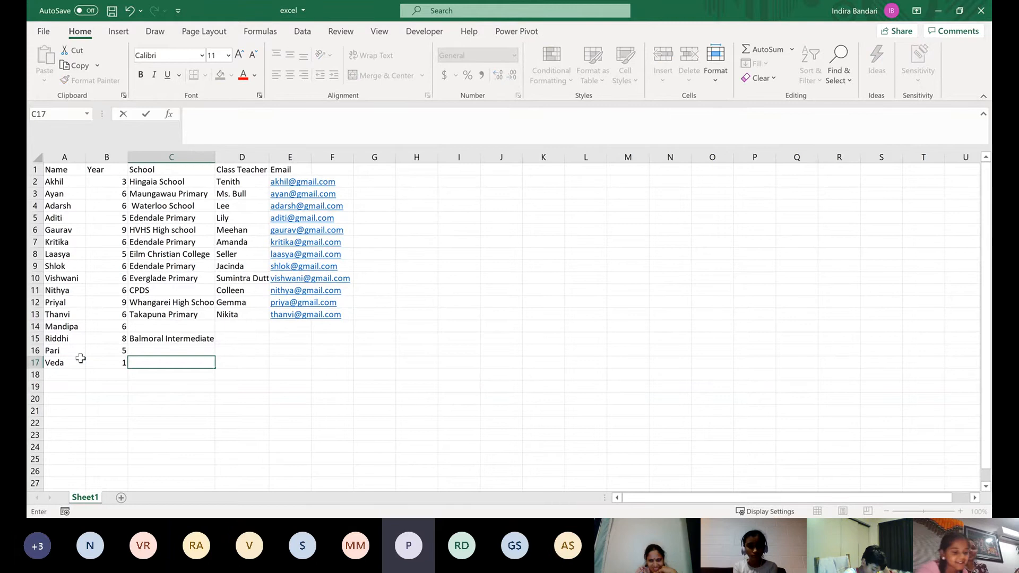
{"action": "type", "text": "1"}
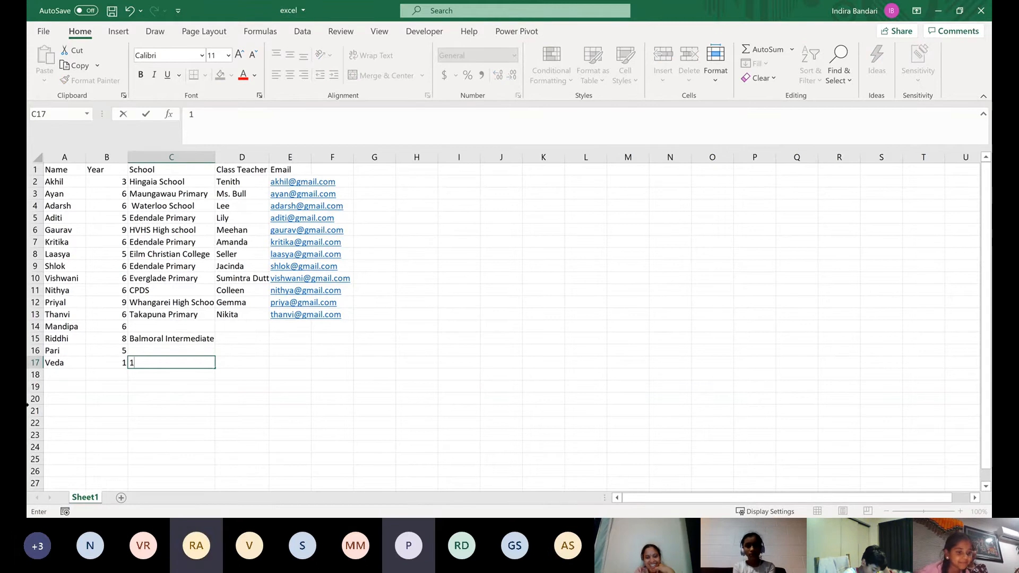
{"action": "key", "text": "Escape"}
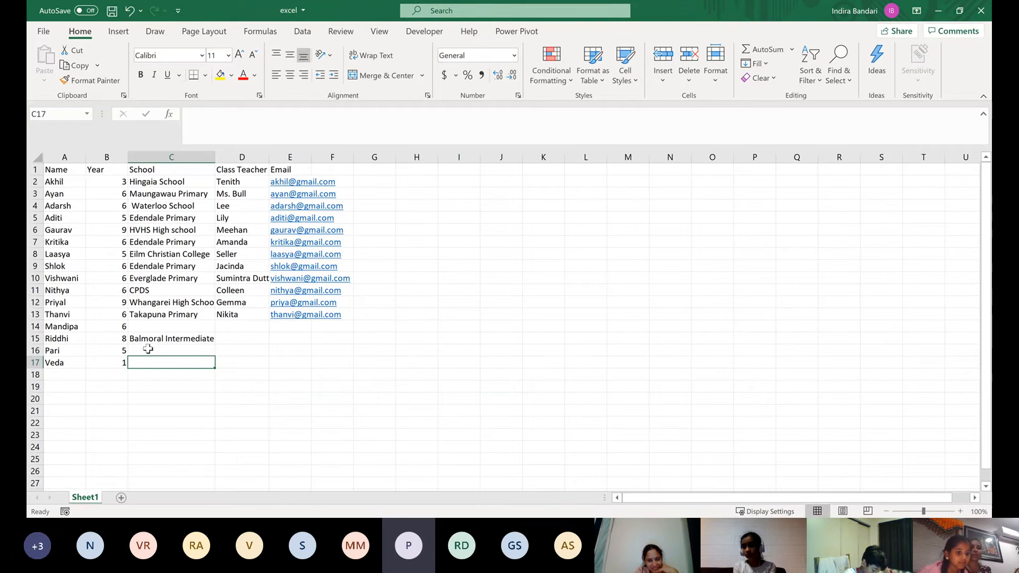
{"action": "left_click", "coordinate": [148, 349]}
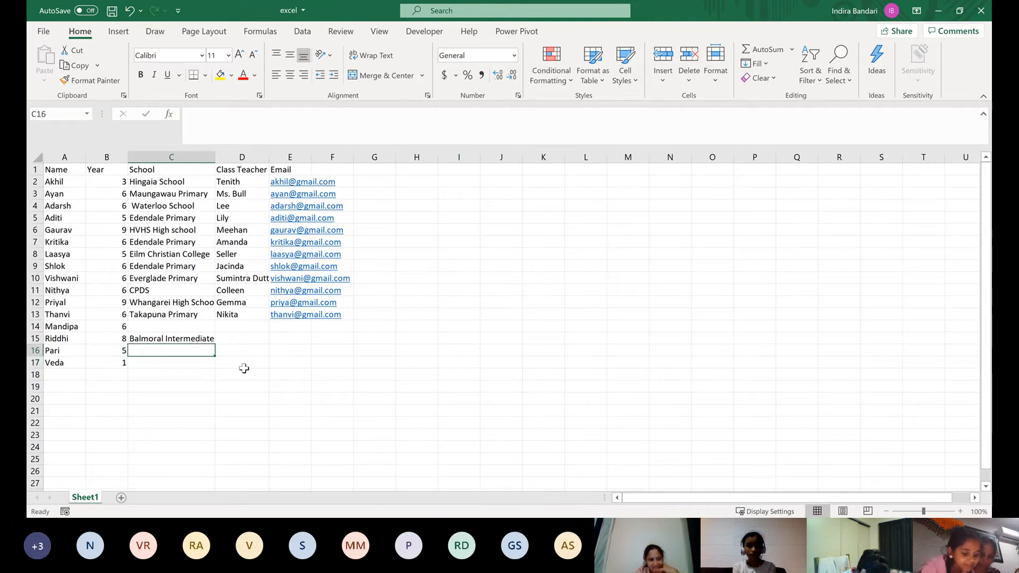
{"action": "type", "text": "e"}
{"action": "key", "text": "Return"}
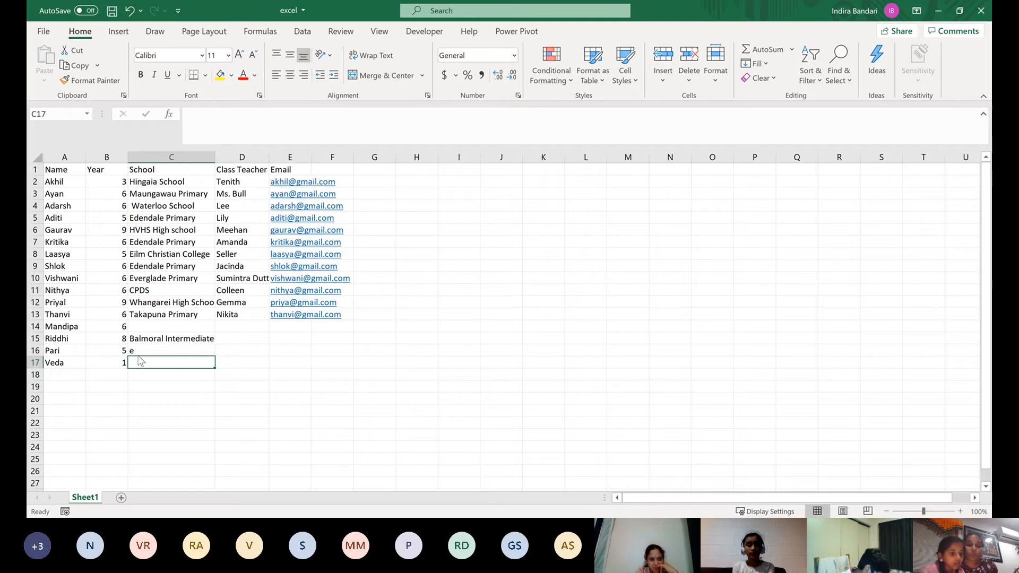
{"action": "left_click", "coordinate": [136, 351]}
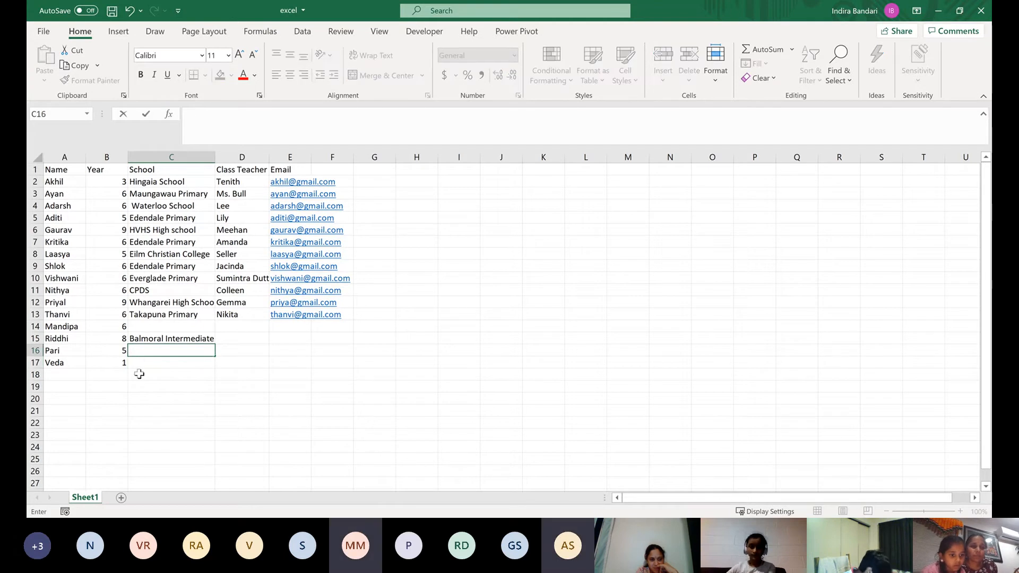
{"action": "key", "text": "Return"}
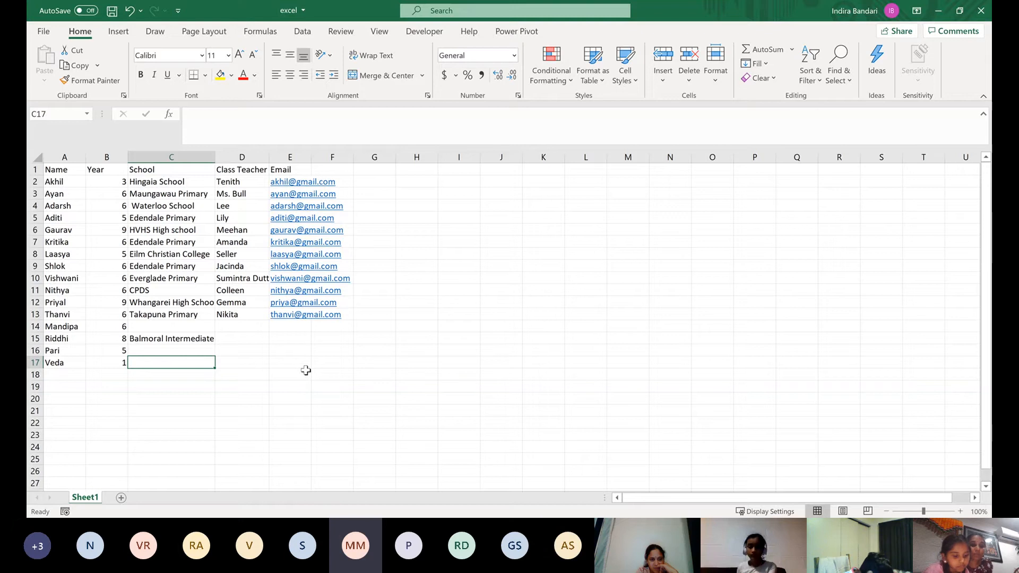
Enter epsom normal primary as the sixteenth student's school in C17 and save the workbook
{"action": "type", "text": "ep"}
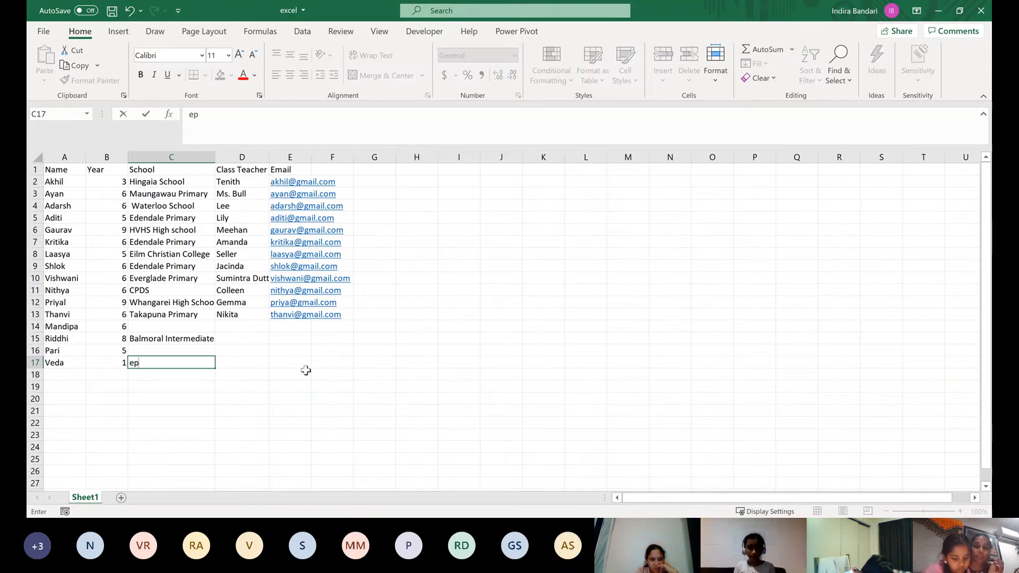
{"action": "type", "text": "s"}
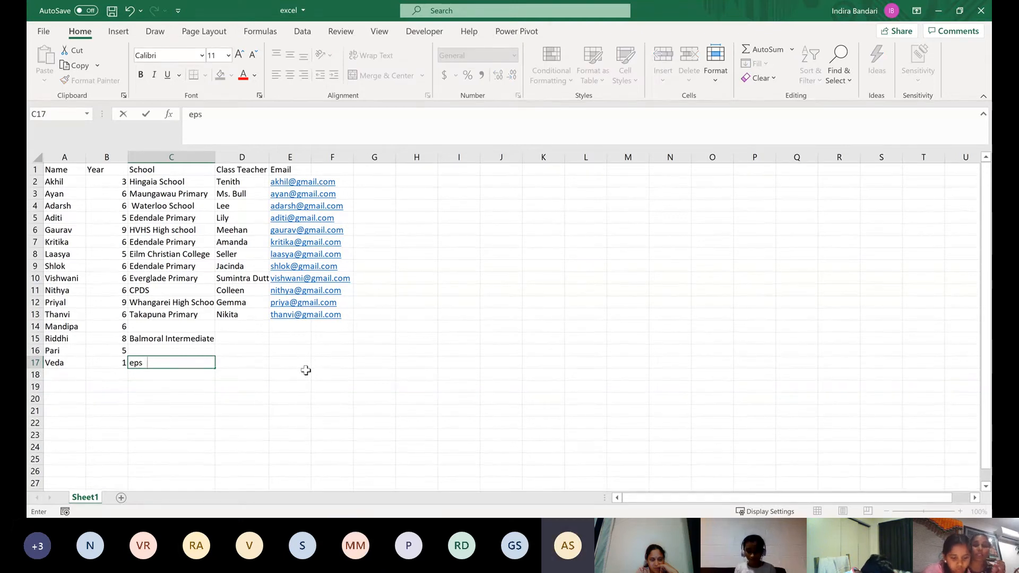
{"action": "type", "text": "om"}
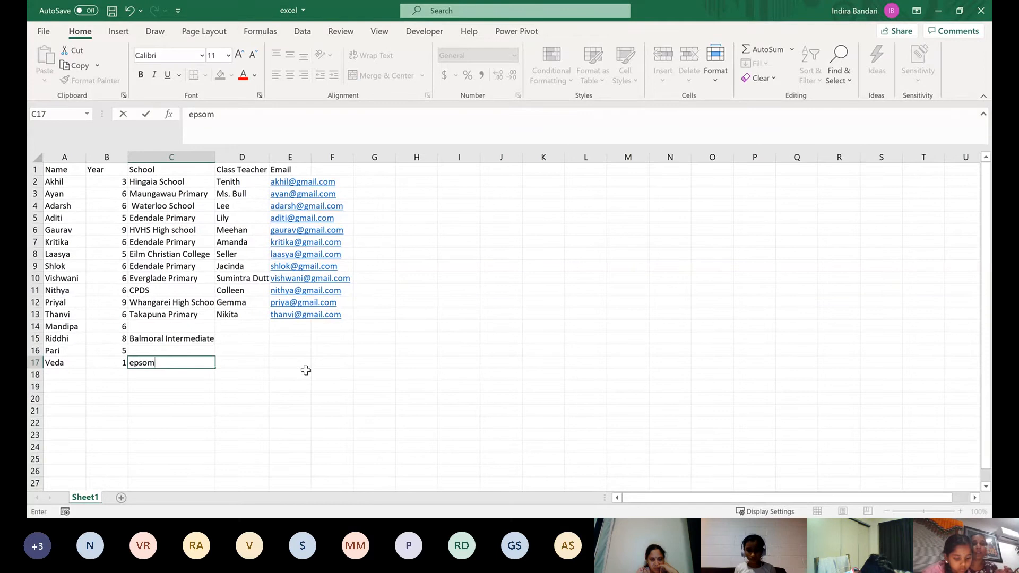
{"action": "type", "text": " n"}
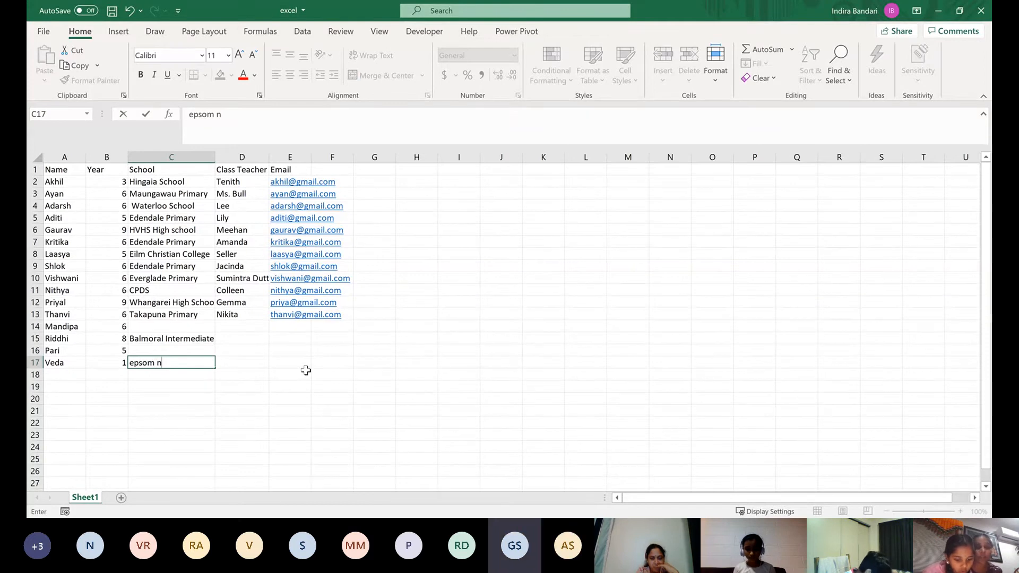
{"action": "type", "text": "or"}
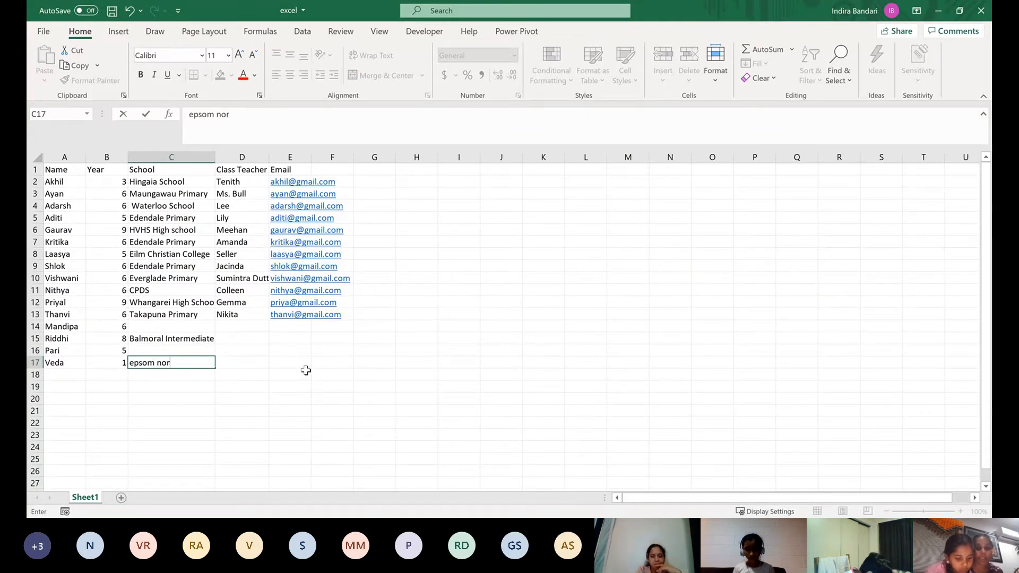
{"action": "type", "text": "mal"}
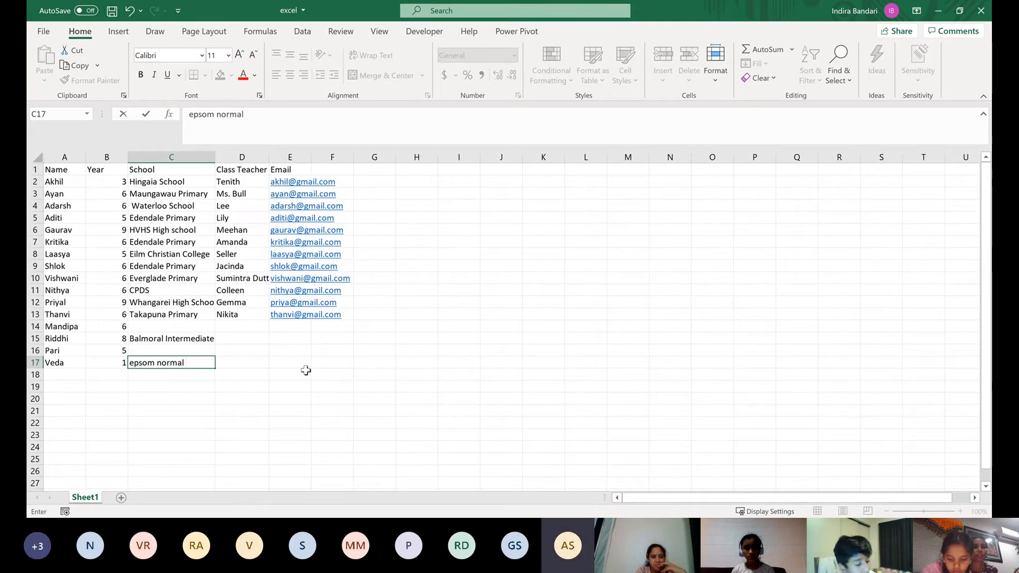
{"action": "type", "text": "p "}
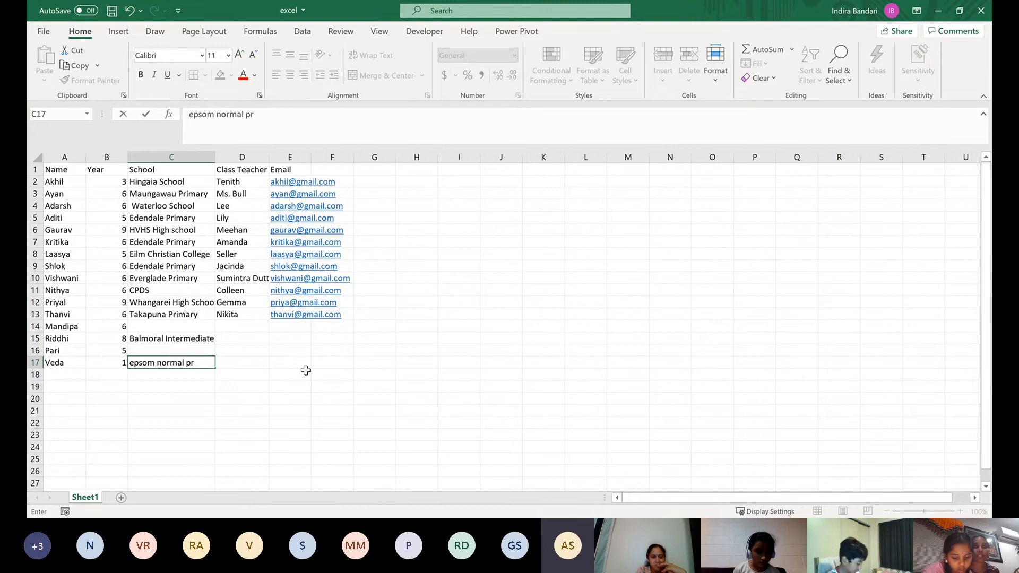
{"action": "type", "text": "ima"}
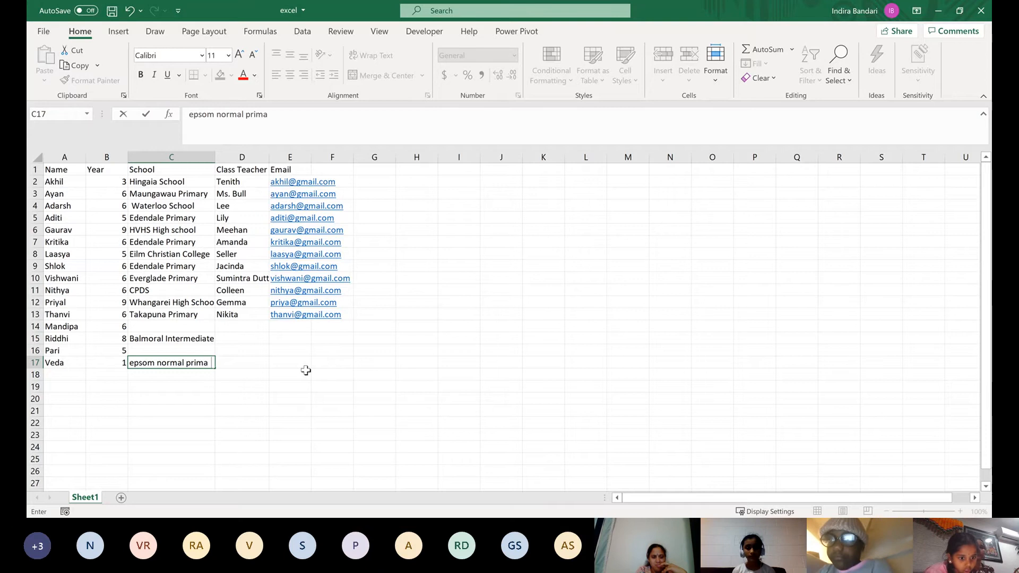
{"action": "type", "text": " ry"}
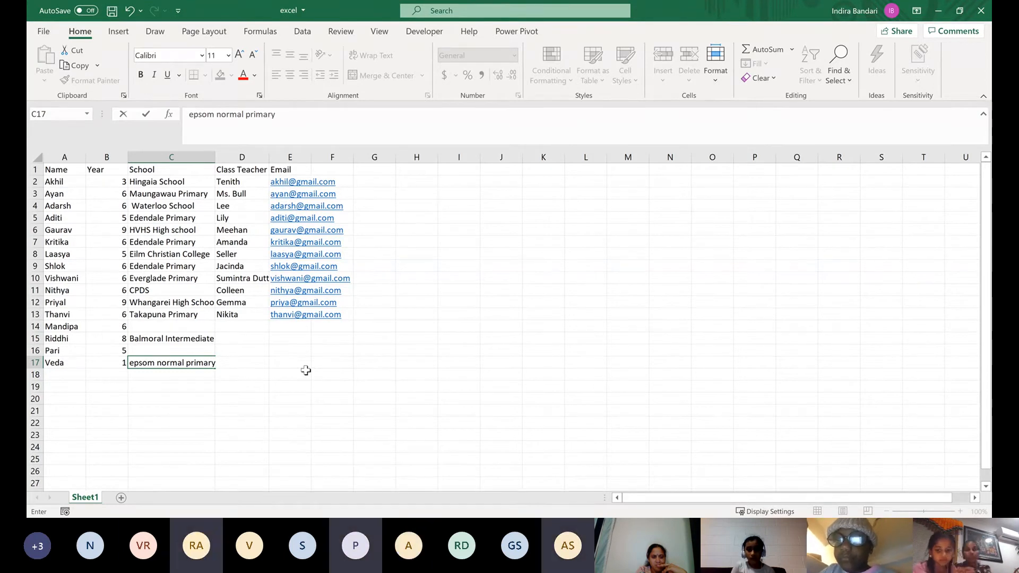
{"action": "key", "text": "Return"}
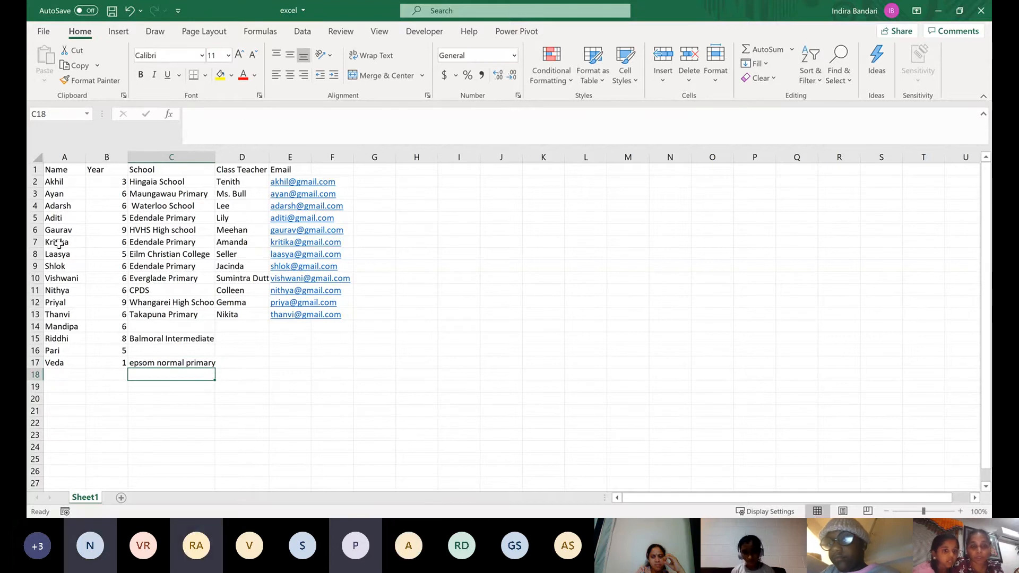
{"action": "key", "text": "alt+f"}
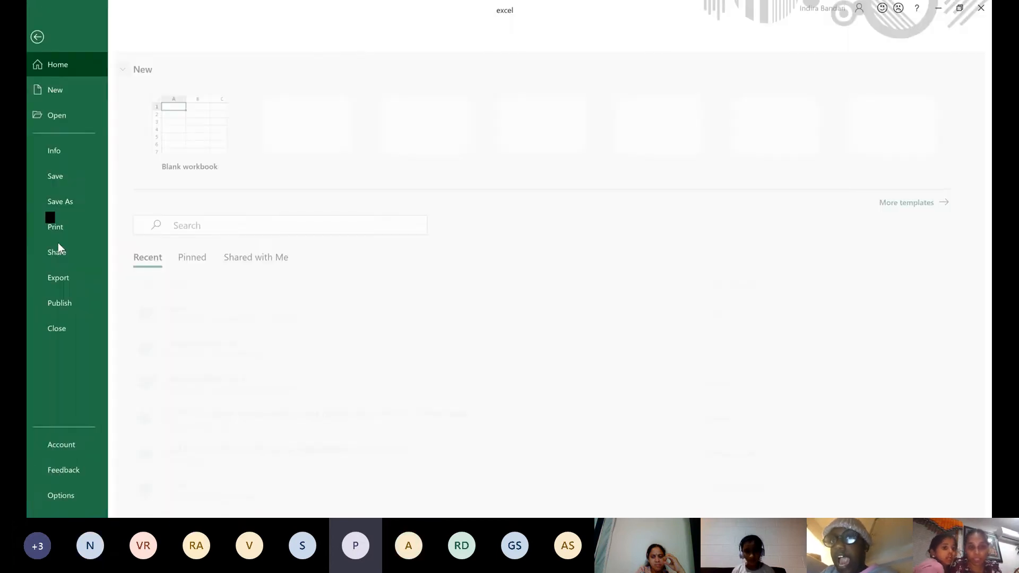
{"action": "key", "text": "Escape"}
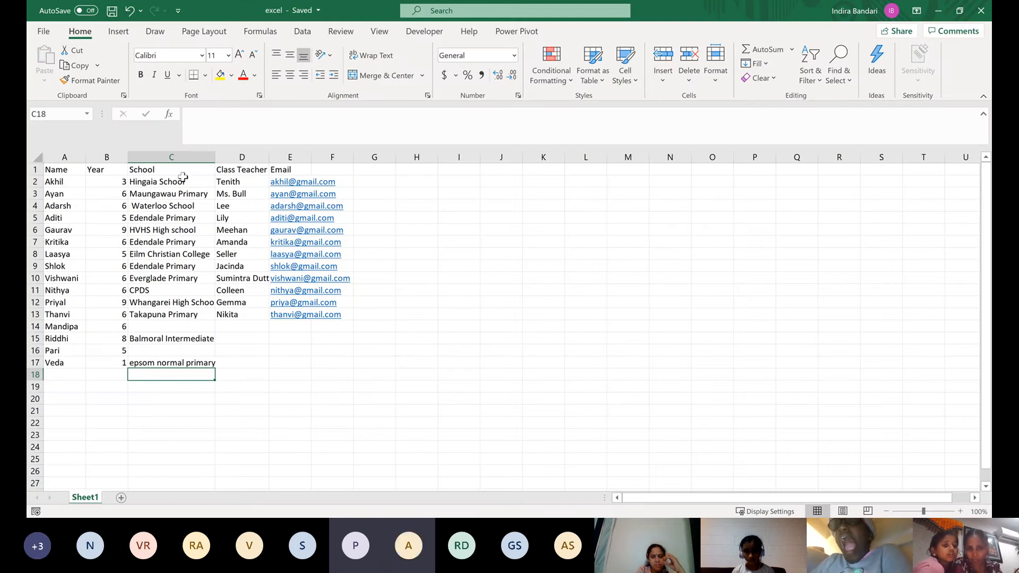
Enter the class teacher's name in D17 and the sixteenth student's email address in E17
{"action": "left_click", "coordinate": [236, 361]}
{"action": "type", "text": "Gall"}
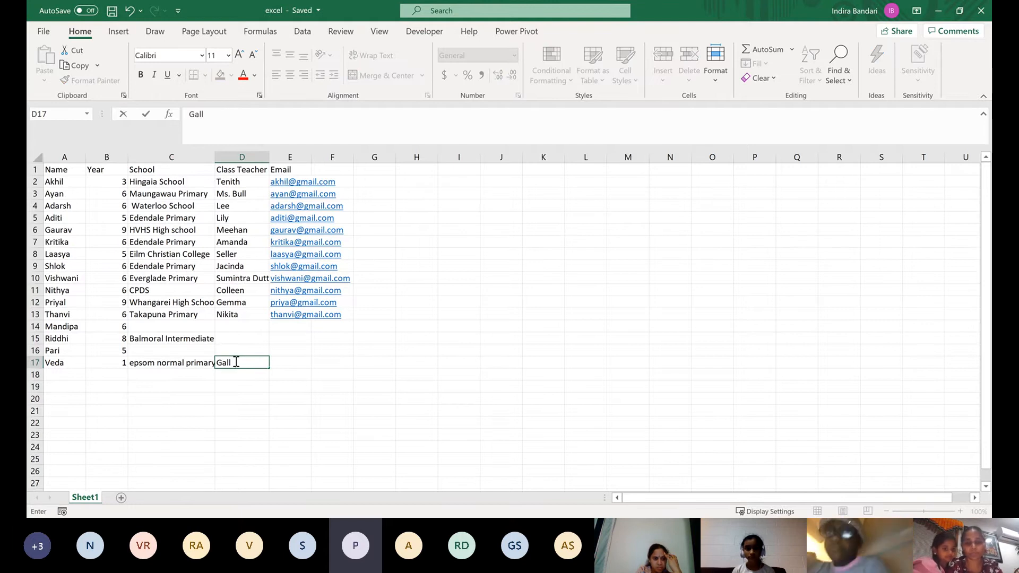
{"action": "type", "text": "oway"}
{"action": "key", "text": "Tab"}
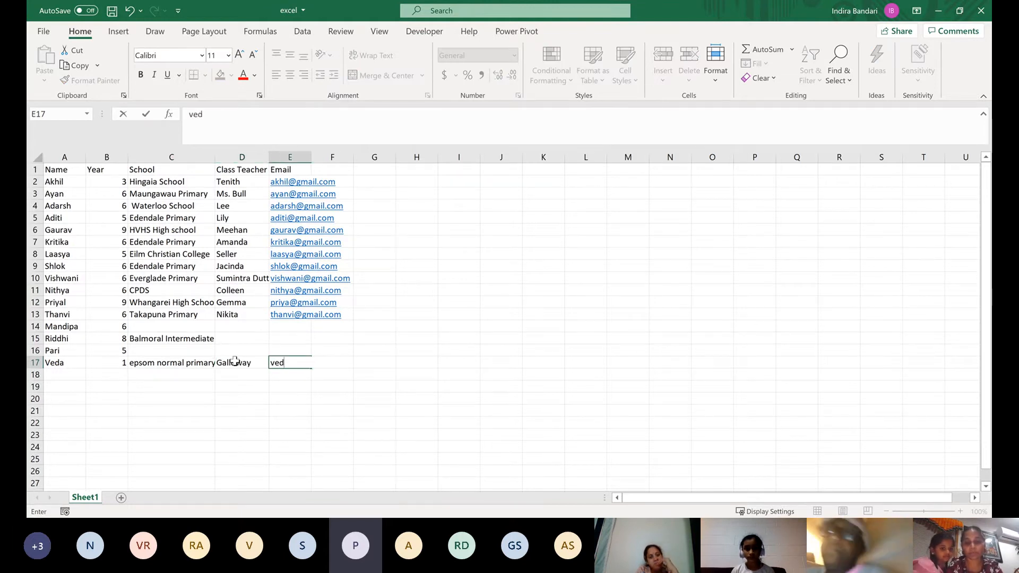
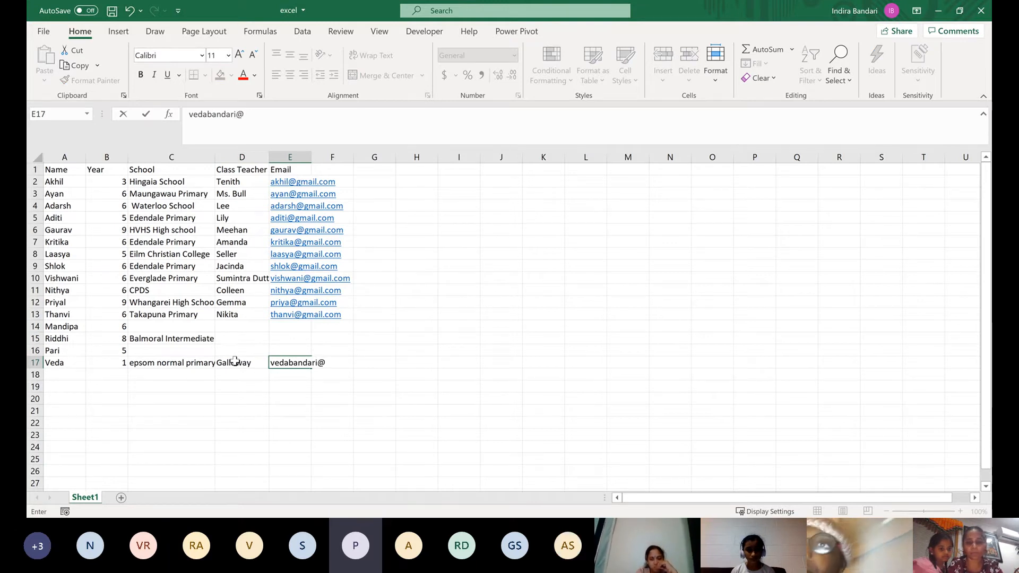
{"action": "key", "text": "Return"}
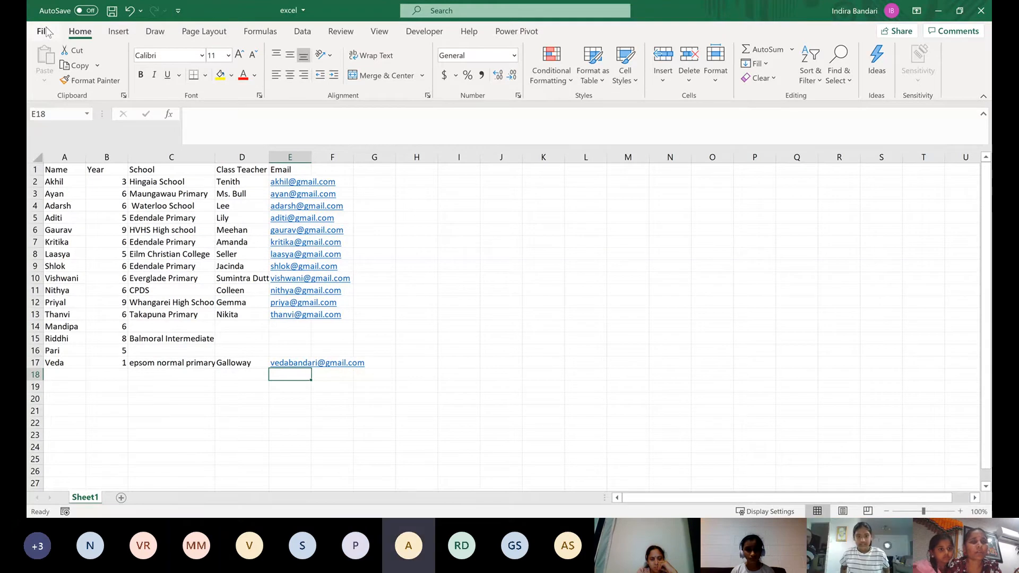
{"action": "left_click", "coordinate": [499, 301]}
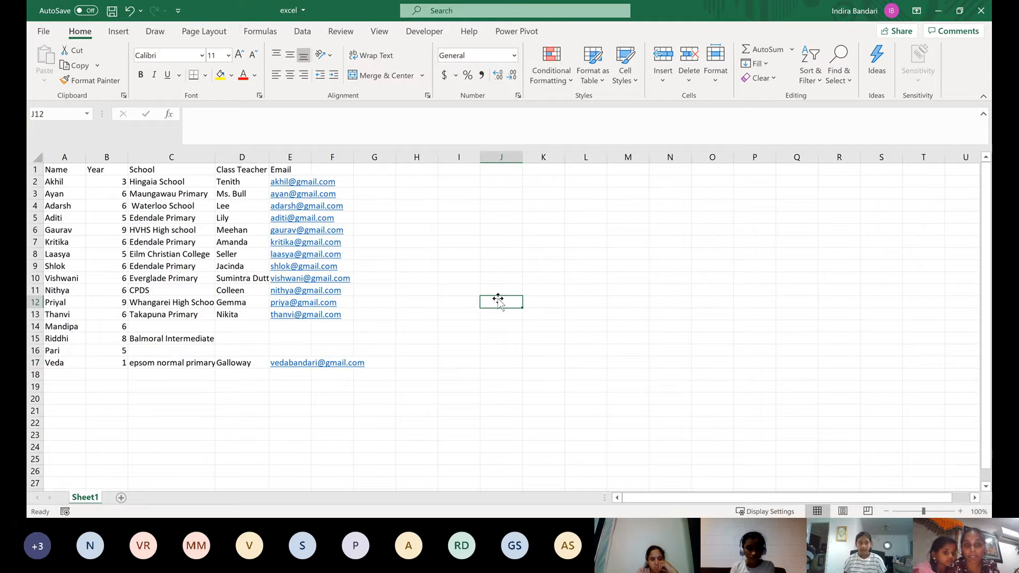
{"action": "left_click", "coordinate": [56, 171]}
{"action": "left_click_drag", "start_coordinate": [93, 197], "coordinate": [342, 365]}
{"action": "left_click", "coordinate": [382, 331]}
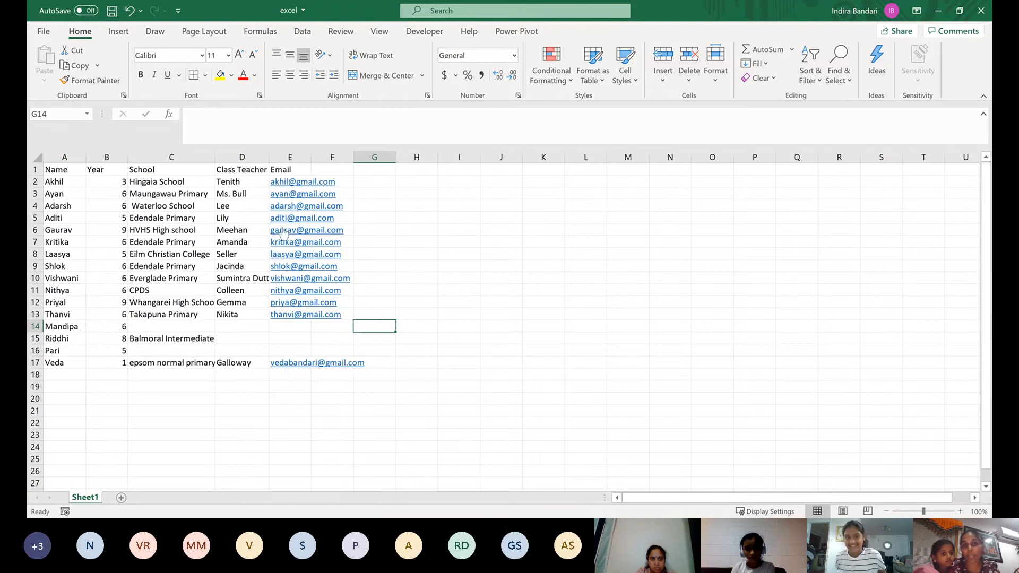
{"action": "left_click", "coordinate": [500, 246]}
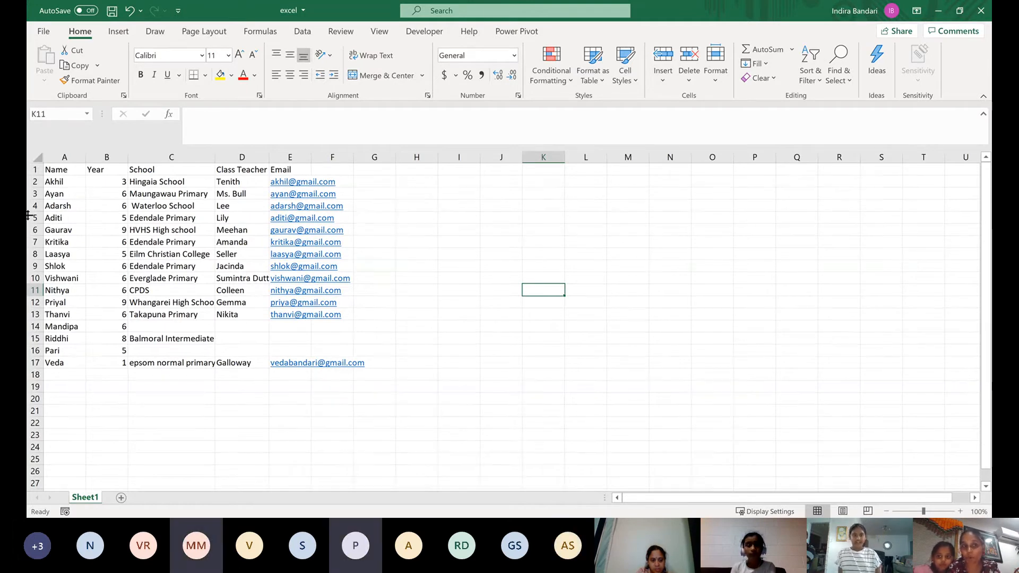
{"action": "right_click", "coordinate": [52, 170]}
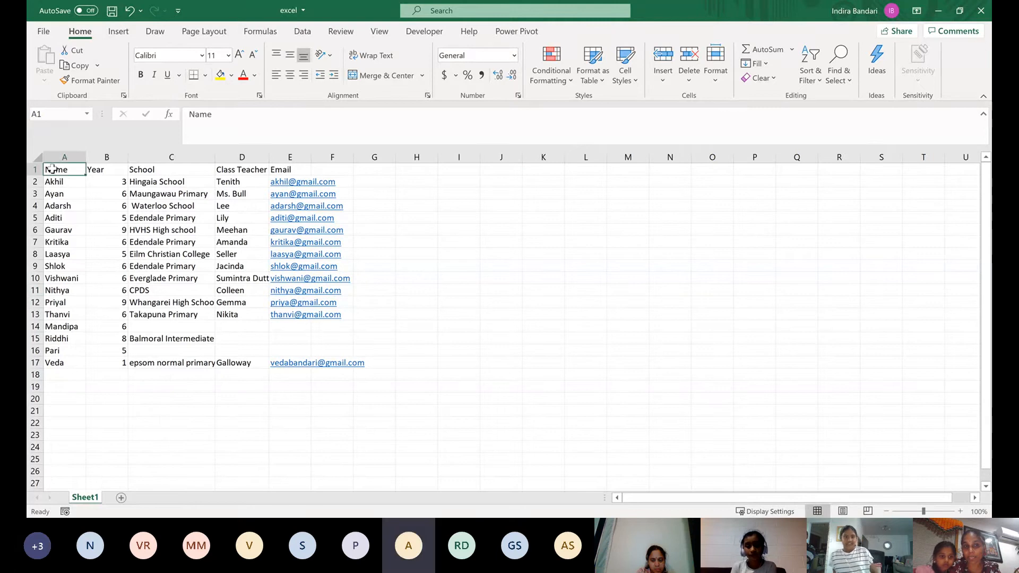
{"action": "left_click", "coordinate": [221, 222]}
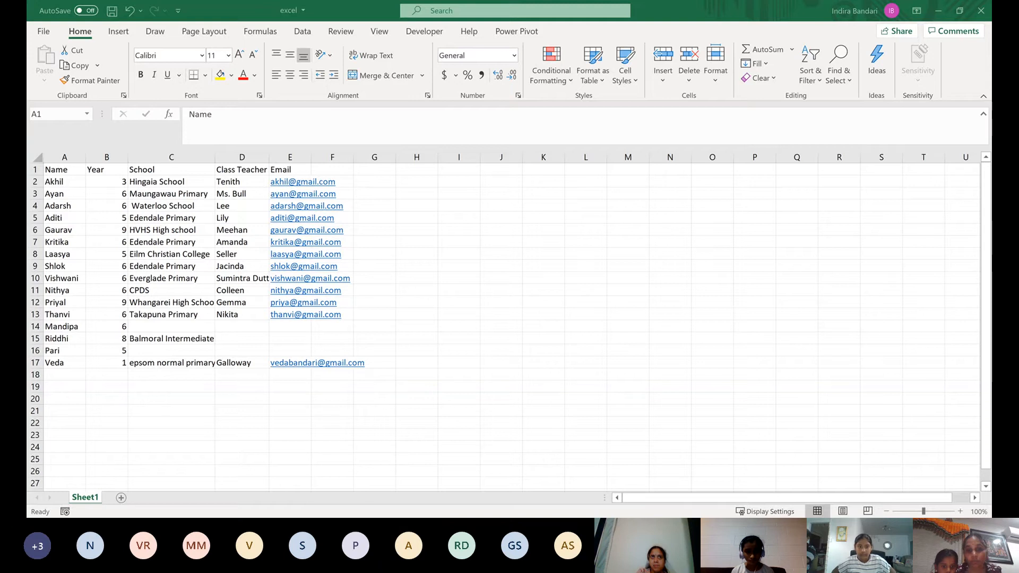
{"action": "left_click", "coordinate": [575, 486]}
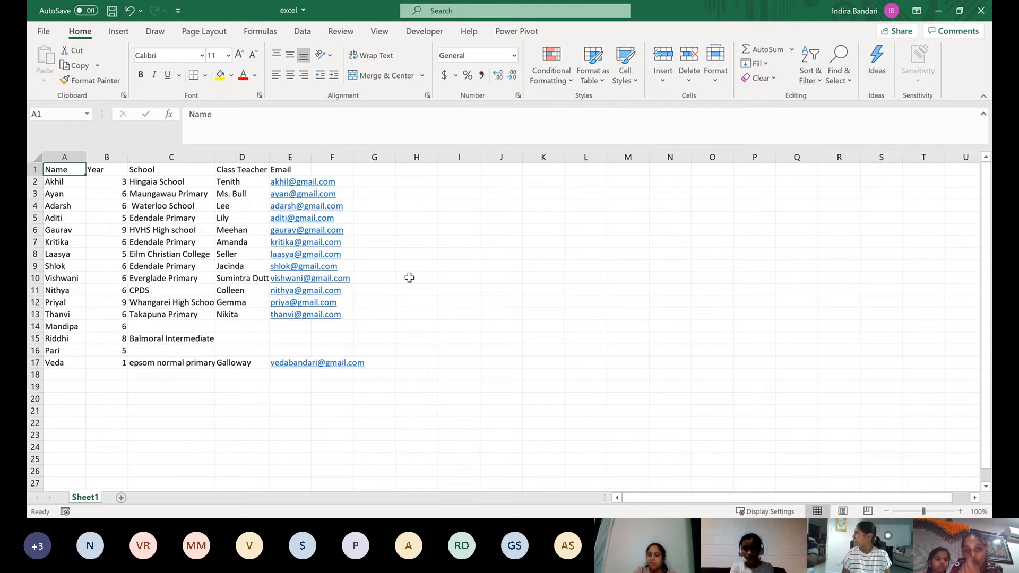
{"action": "left_click_drag", "start_coordinate": [435, 375], "coordinate": [202, 207]}
{"action": "left_click", "coordinate": [405, 254]}
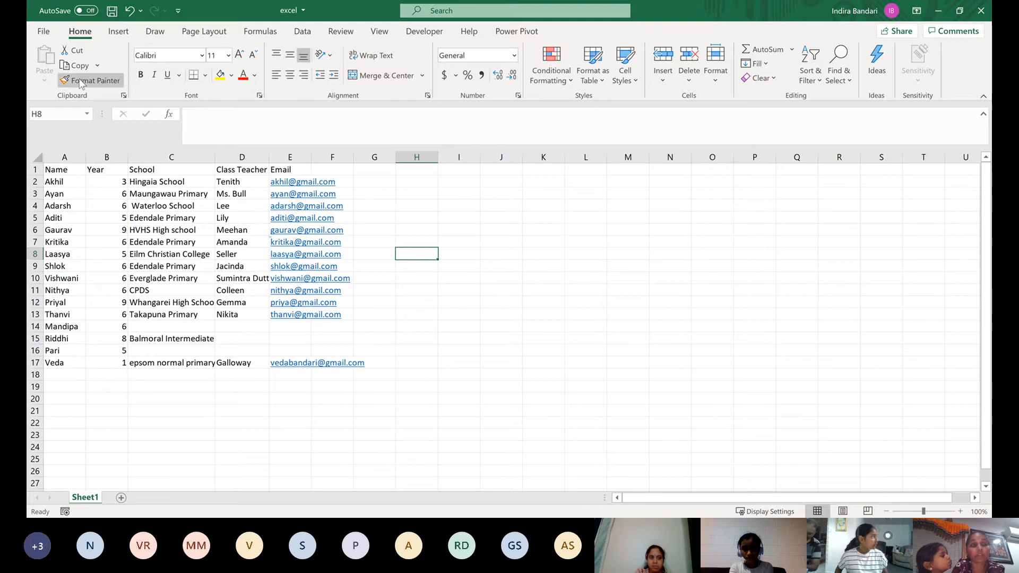
Save a copy of the workbook in the Kidstech folder as csv students in CSV (Comma delimited) (*.csv) format
{"action": "left_click", "coordinate": [46, 32]}
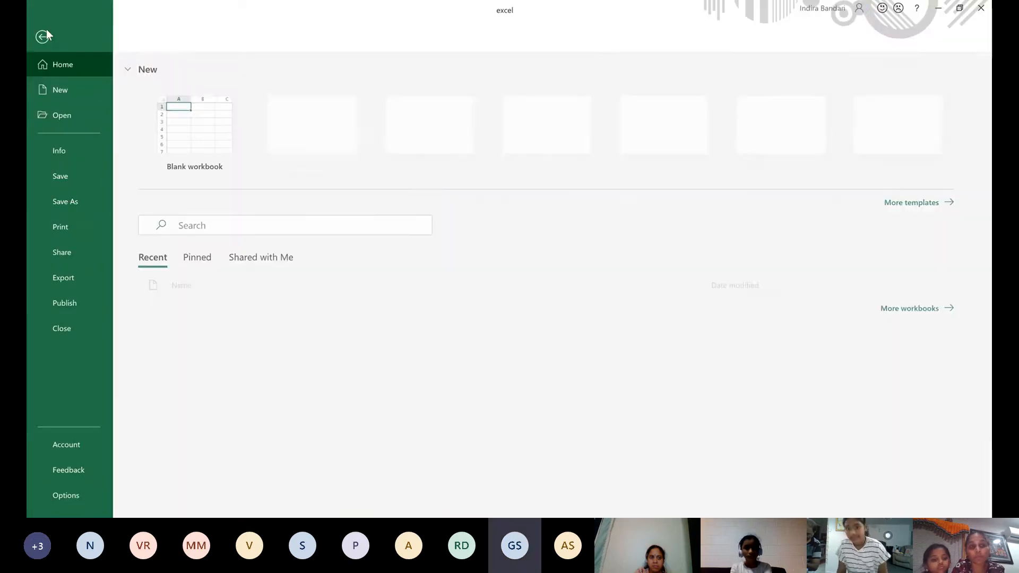
{"action": "left_click", "coordinate": [70, 201]}
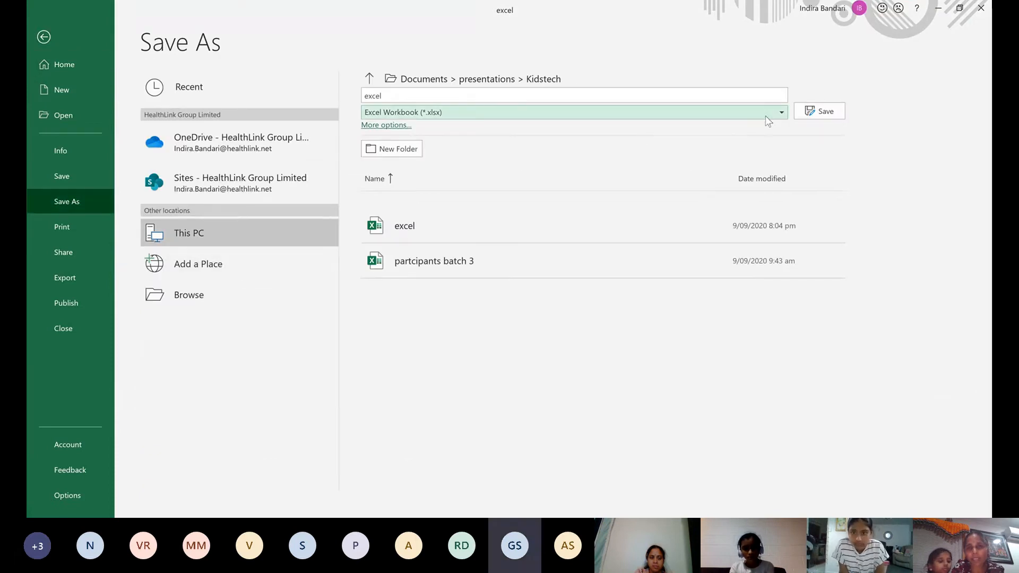
{"action": "left_click", "coordinate": [465, 113]}
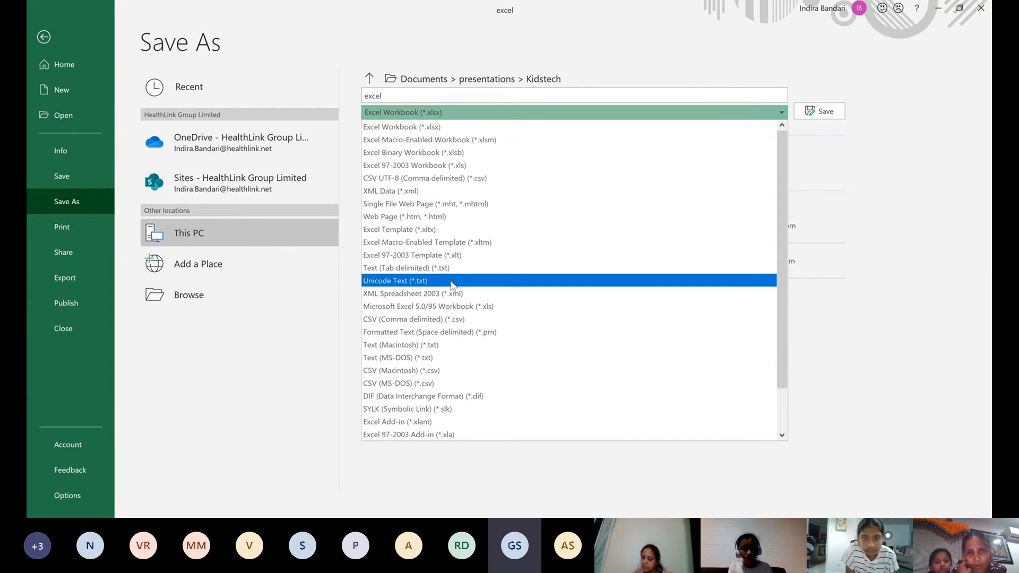
{"action": "left_click", "coordinate": [405, 324]}
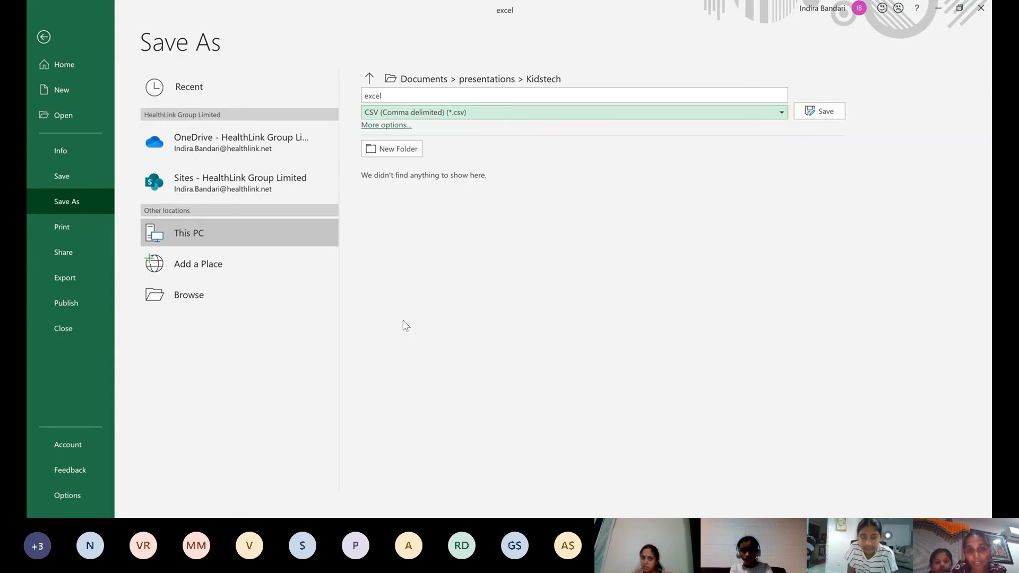
{"action": "left_click", "coordinate": [409, 97]}
{"action": "type", "text": "cs"}
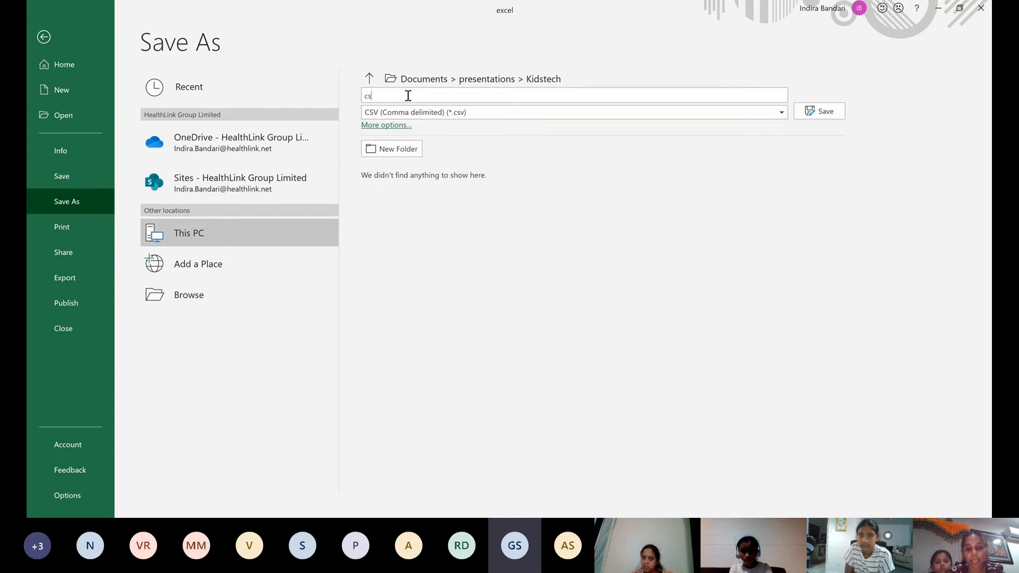
{"action": "type", "text": "v stud"}
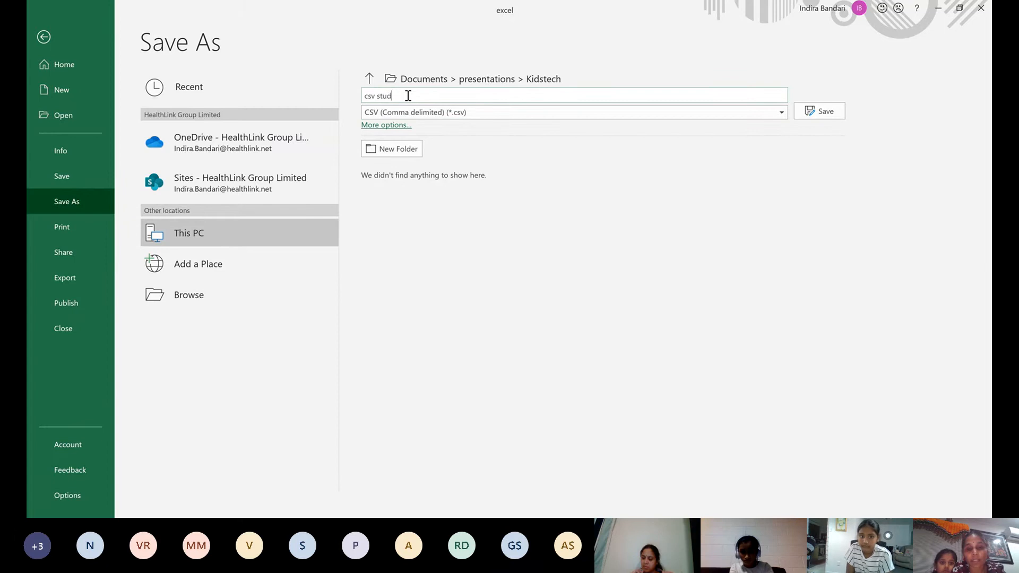
{"action": "type", "text": "ents"}
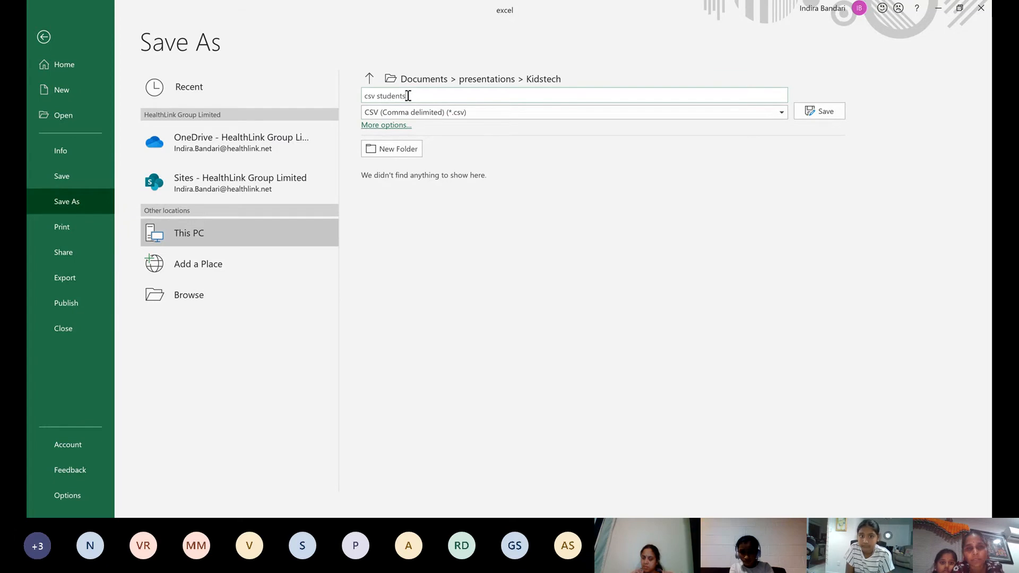
{"action": "left_click", "coordinate": [831, 111]}
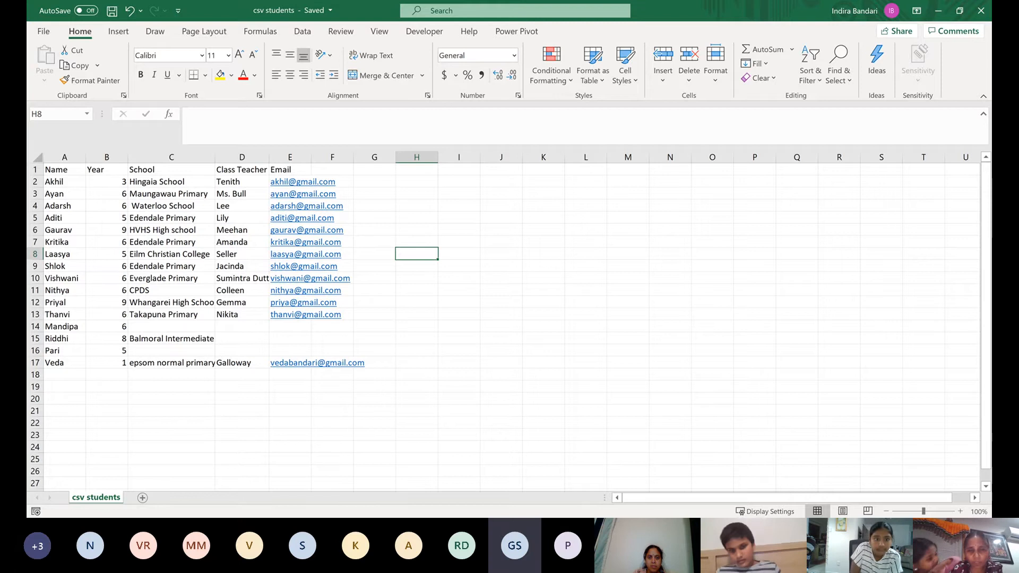
Switch to Notepad and examine the comma-separated header row and first student record of the csv students file
{"action": "key", "text": "alt+Tab"}
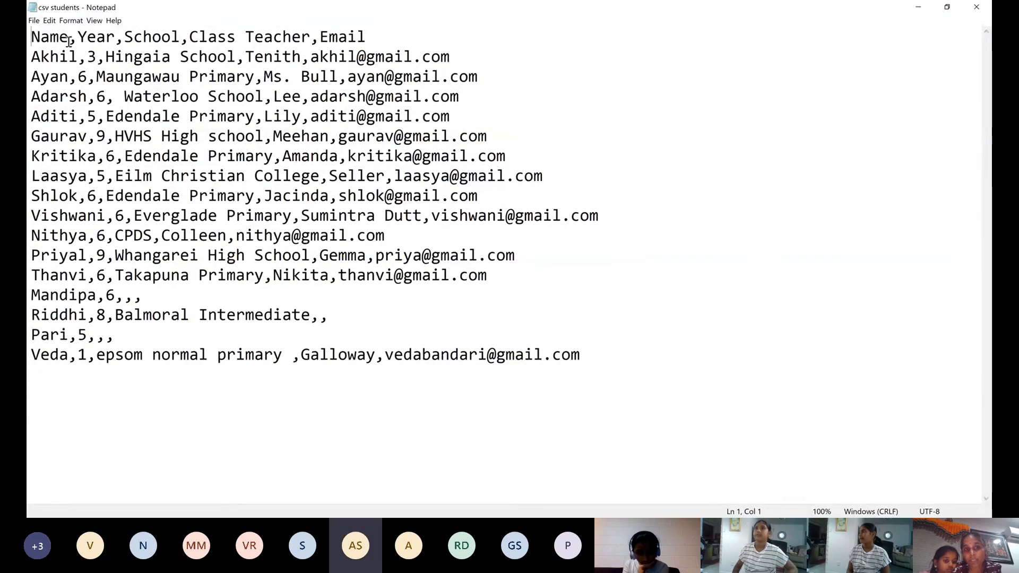
{"action": "left_click", "coordinate": [115, 43]}
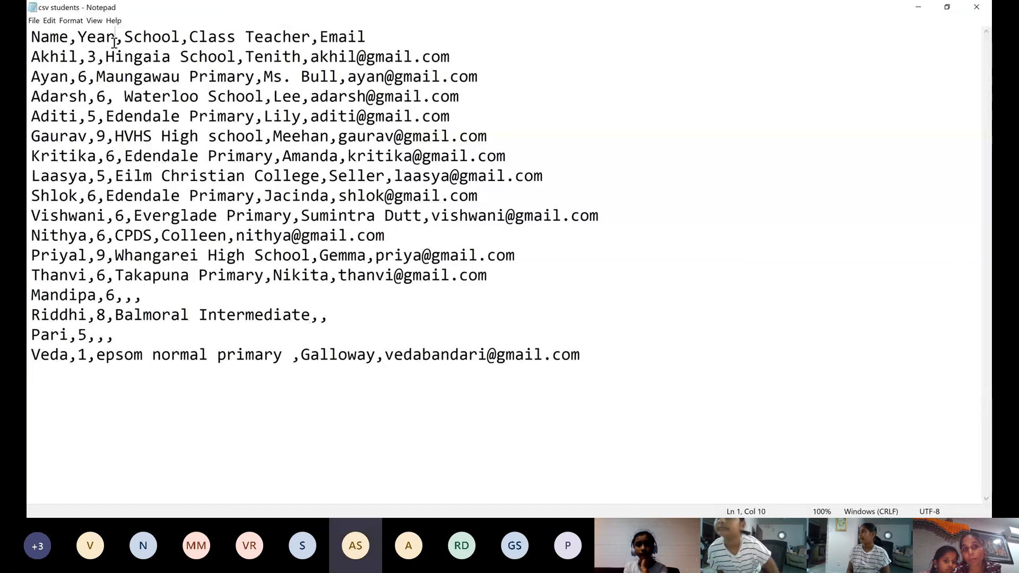
{"action": "left_click", "coordinate": [209, 42]}
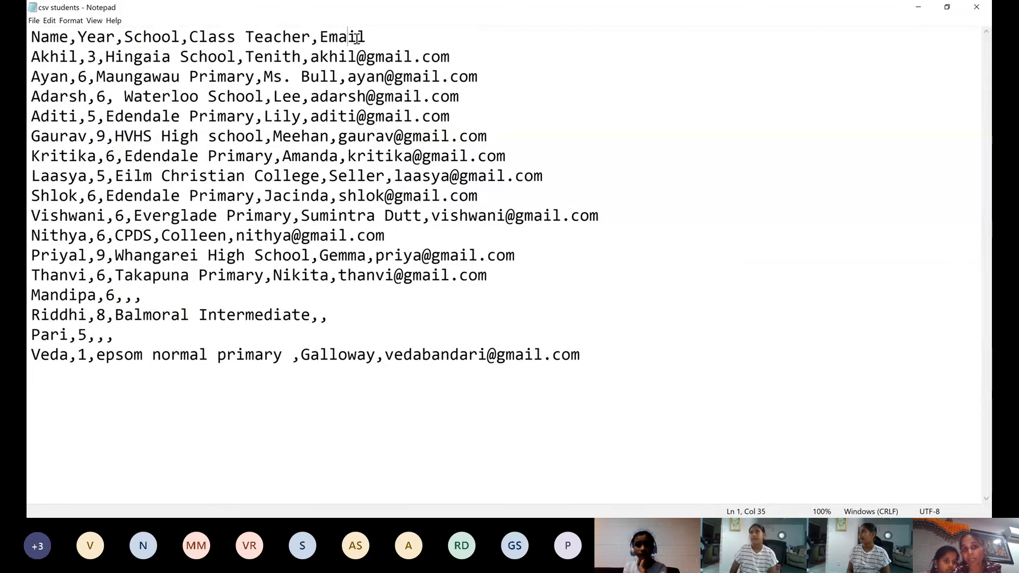
{"action": "left_click_drag", "start_coordinate": [366, 38], "coordinate": [28, 46]}
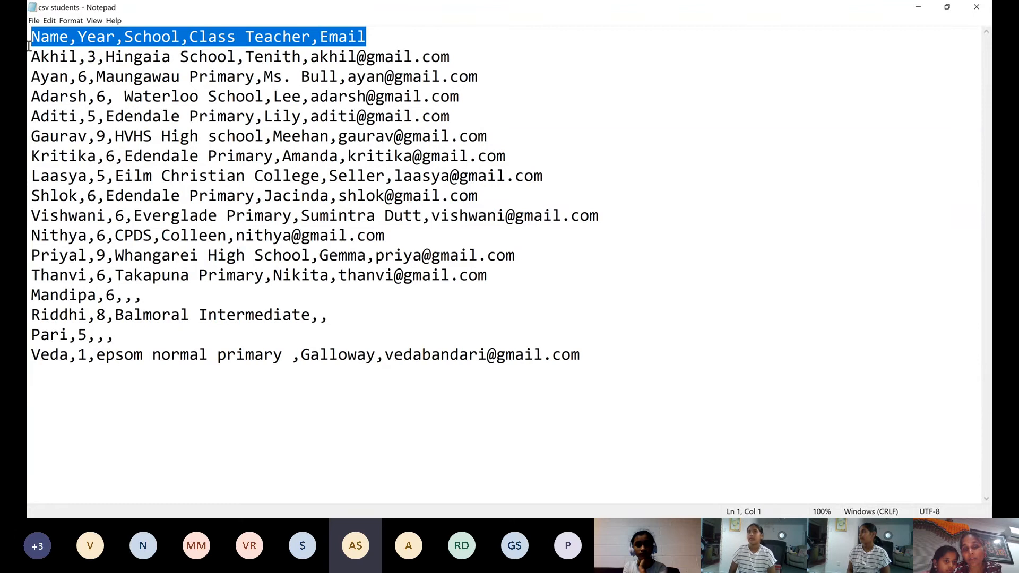
{"action": "left_click", "coordinate": [62, 58]}
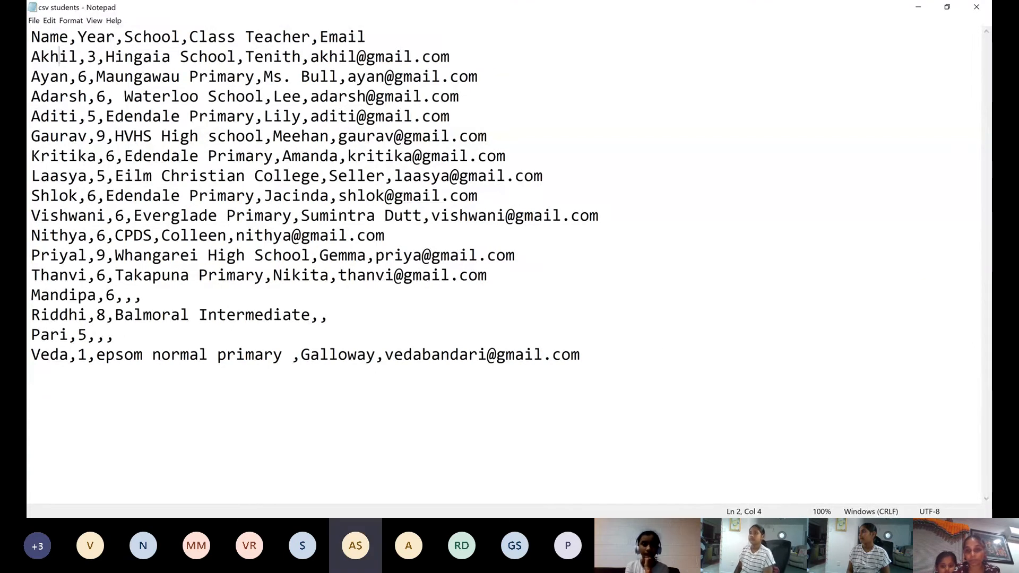
{"action": "key", "text": "alt+Tab"}
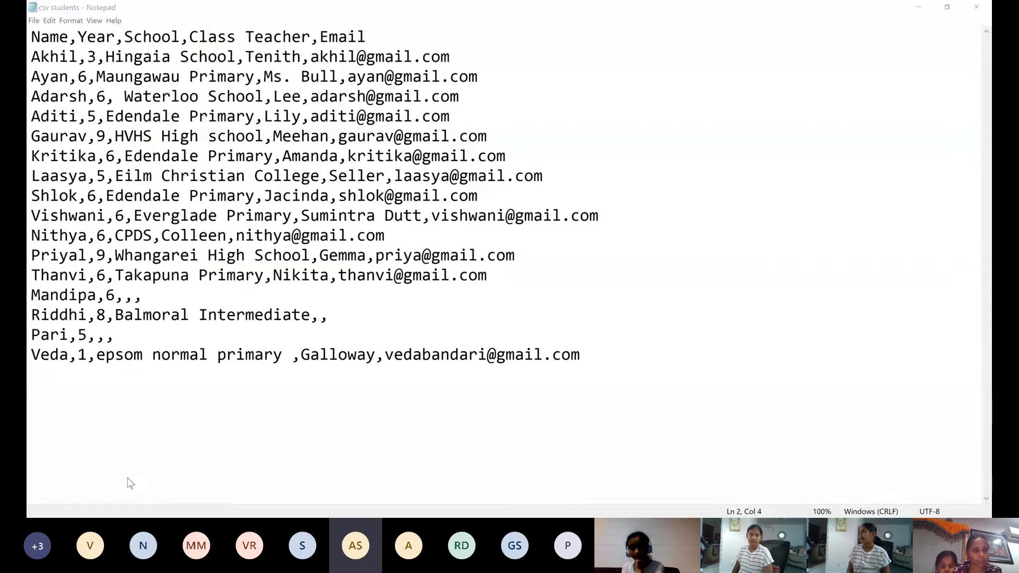